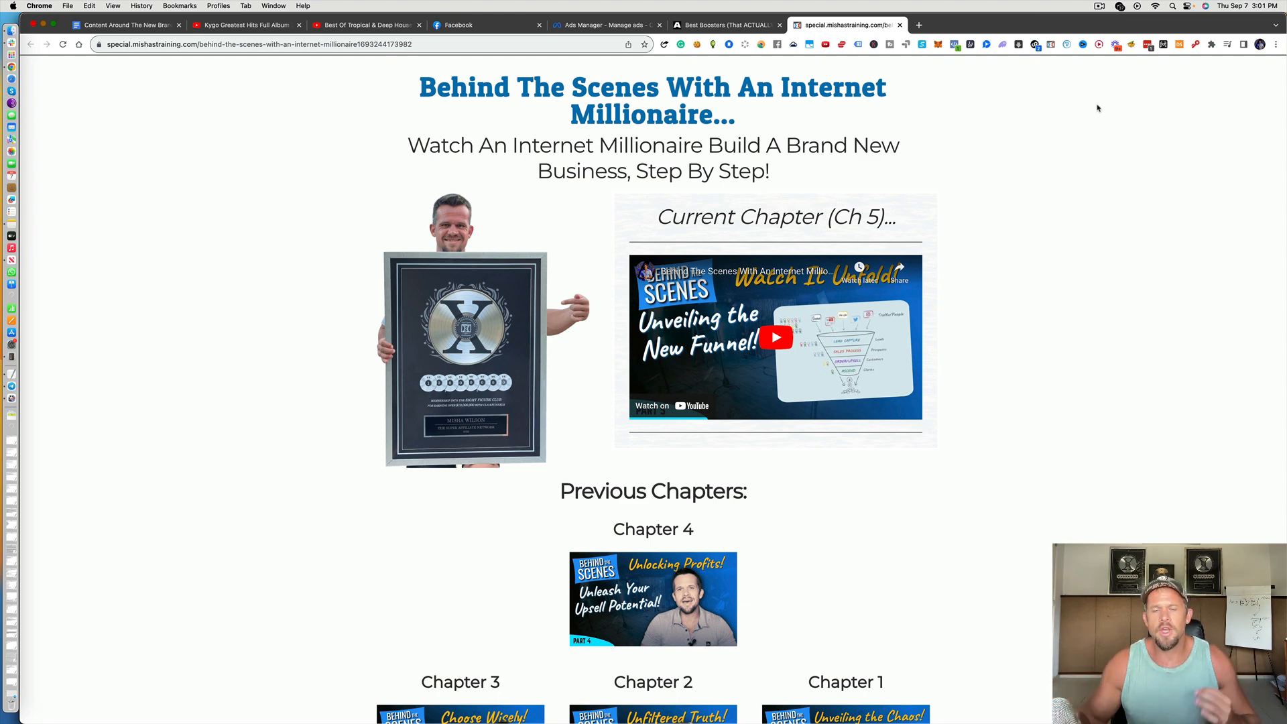
Look over the current chapter and the previous chapters on the Behind The Scenes With An Internet Millionaire page
scroll(1098, 107, down, 1)
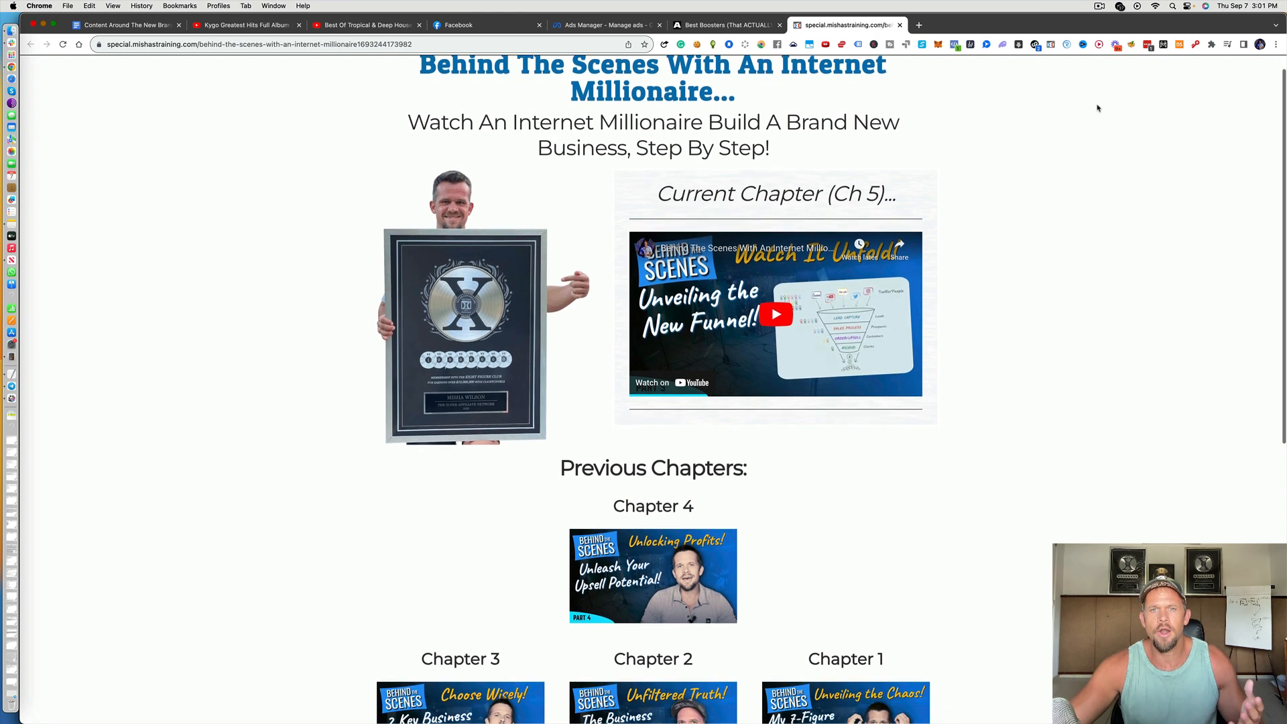
scroll(1097, 108, down, 2)
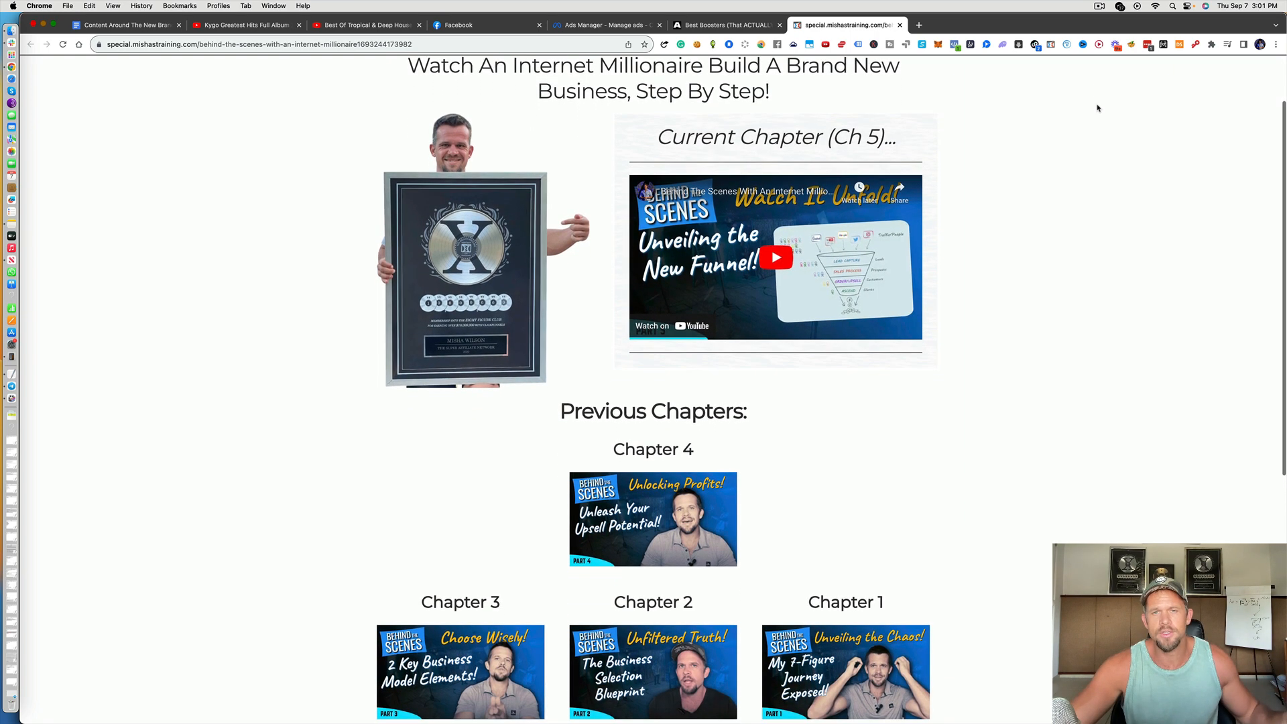
scroll(1097, 108, down, 3)
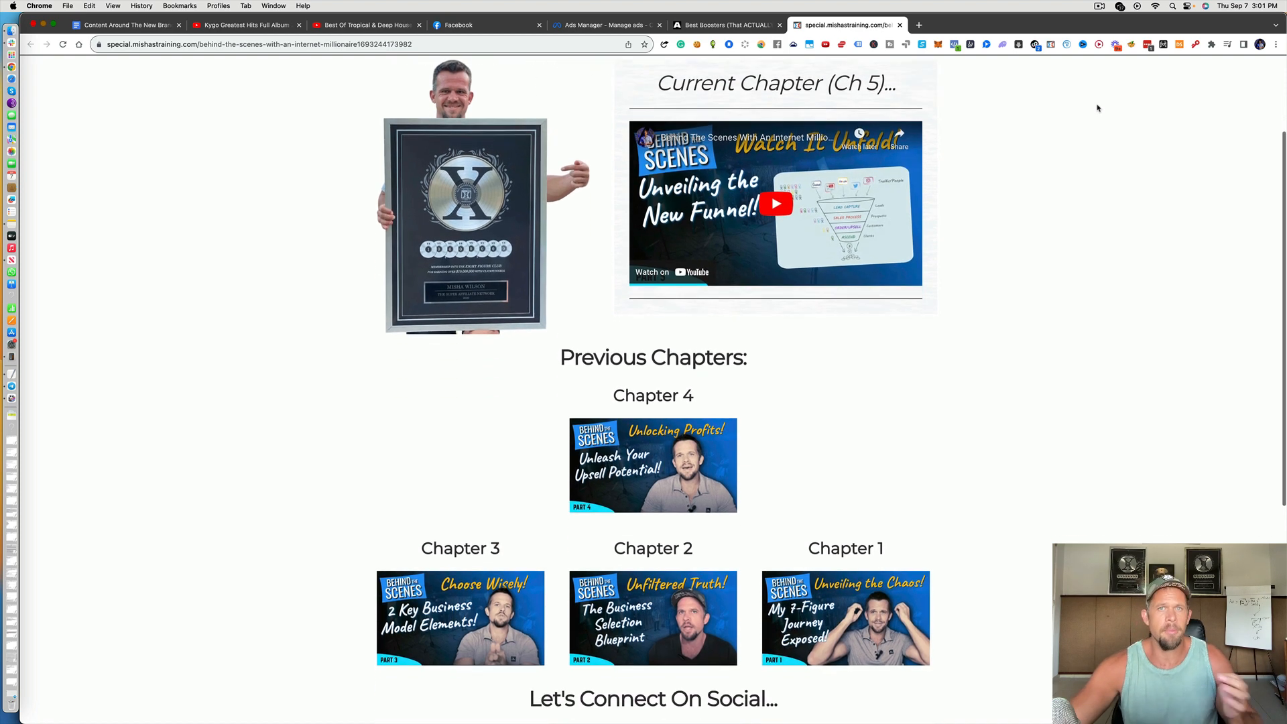
scroll(1098, 108, up, 2)
scroll(1097, 108, up, 1)
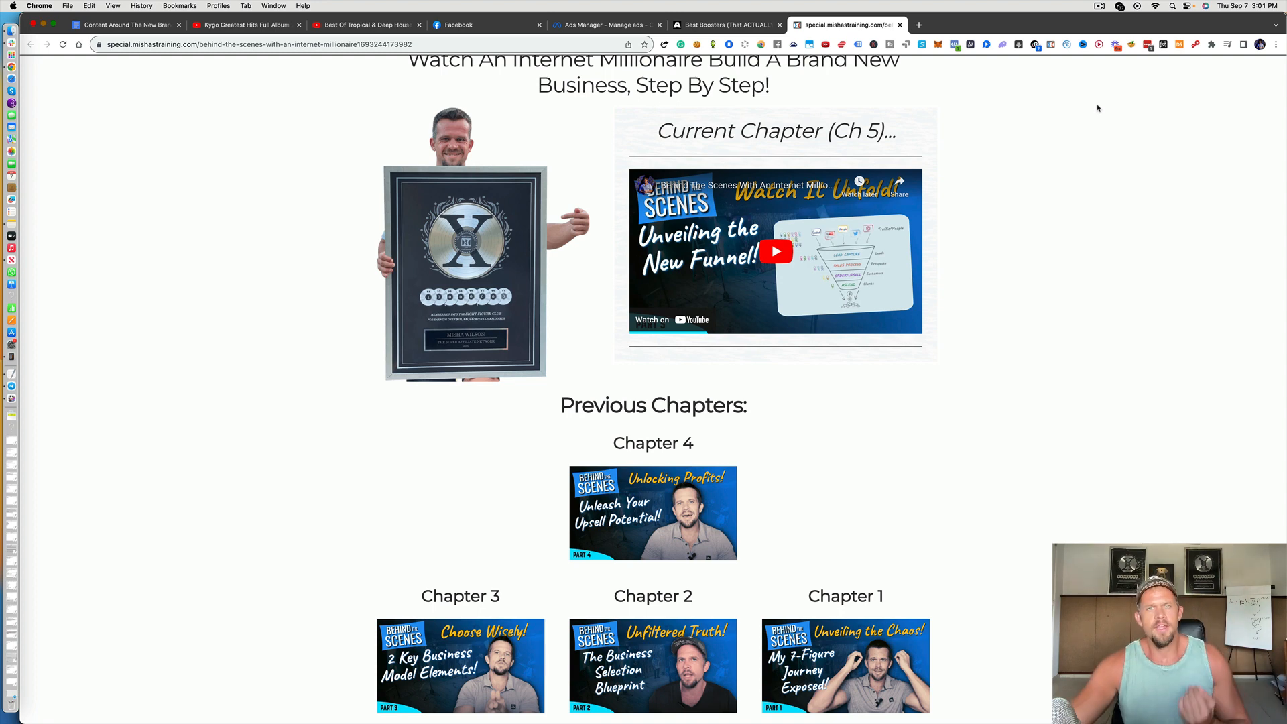
scroll(1098, 108, down, 1)
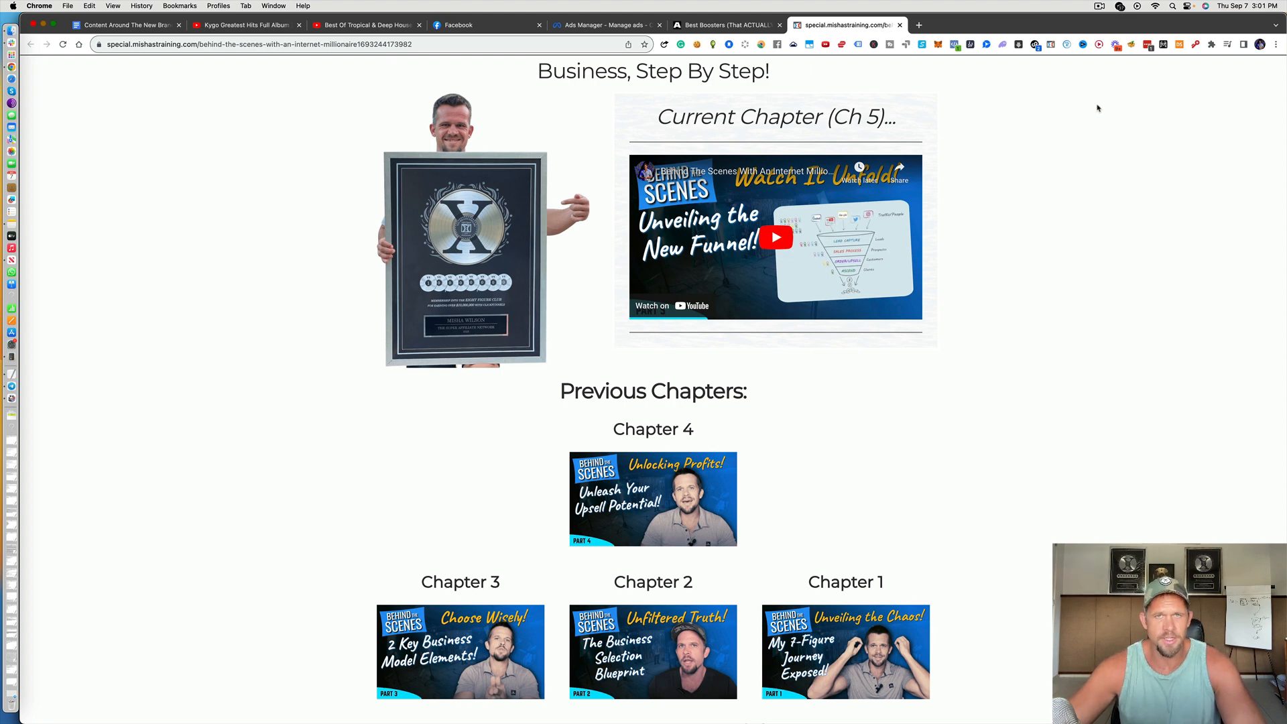
scroll(1097, 108, up, 1)
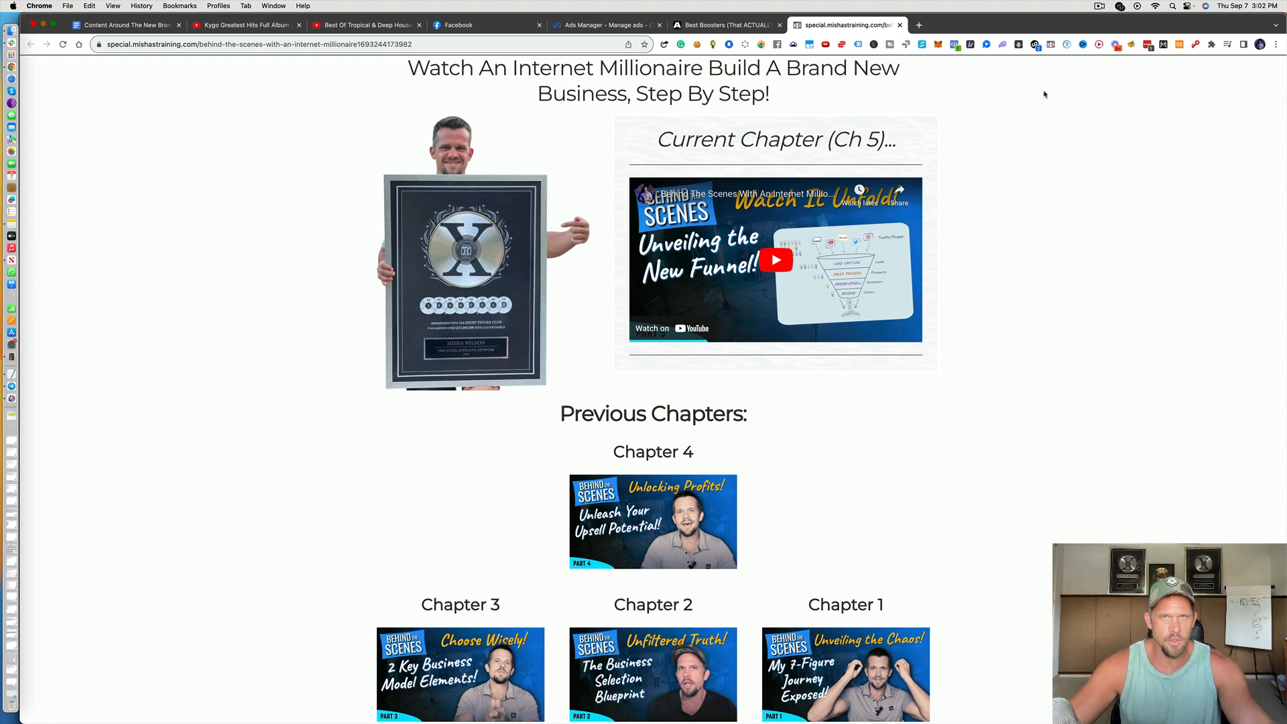
scroll(994, 108, up, 1)
scroll(994, 108, up, 1)
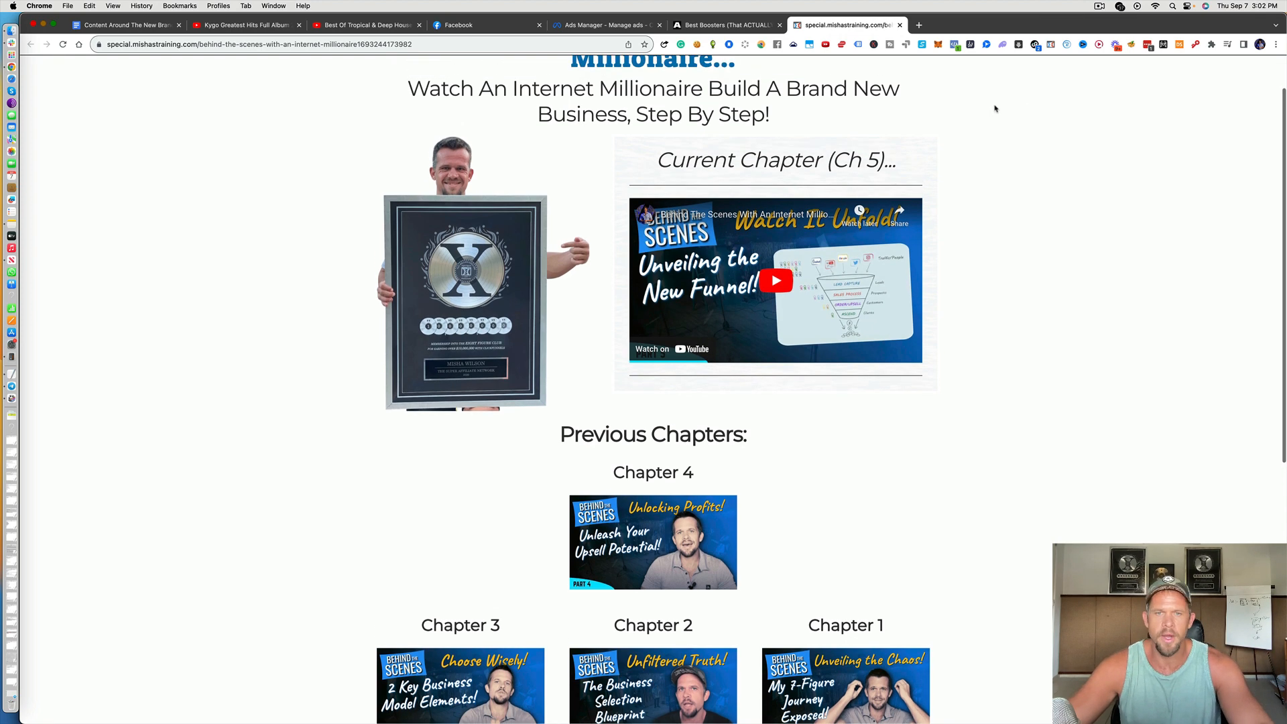
scroll(995, 108, up, 3)
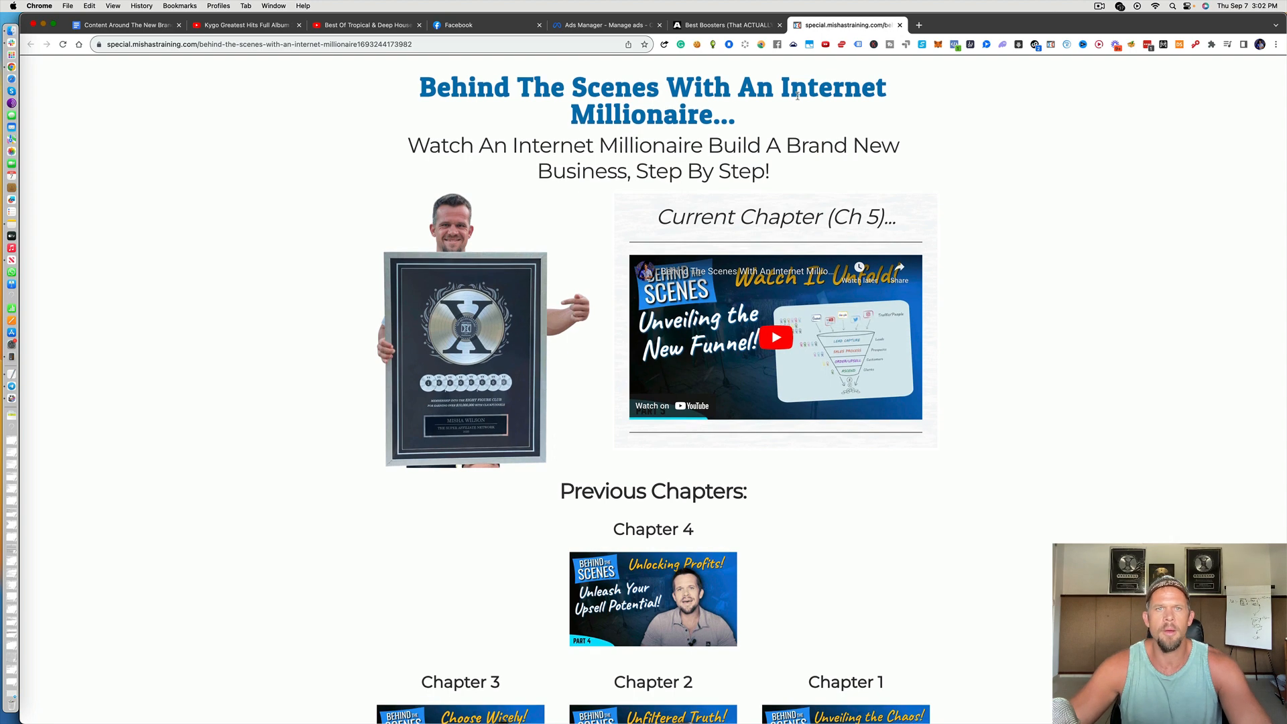
Switch to the Alpha Ripped Best Boosters article and examine its opening and the TestoFIERCE top-pick box
click(721, 30)
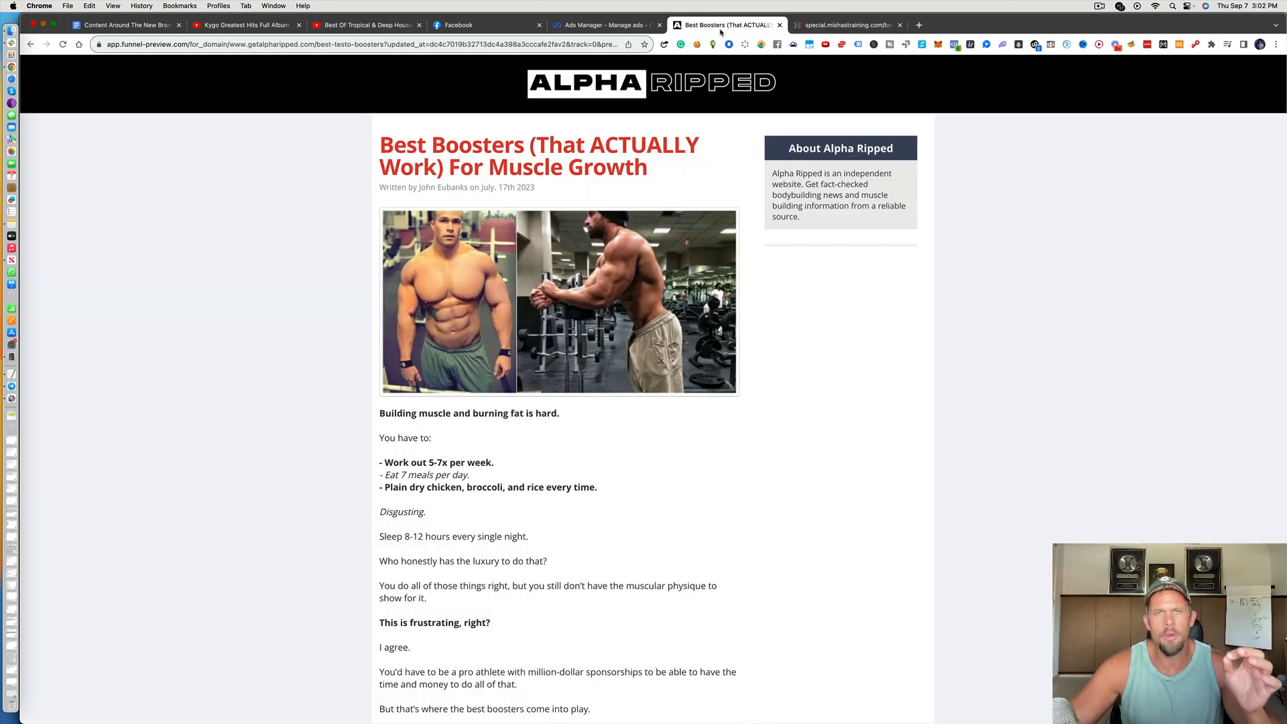
scroll(716, 120, down, 2)
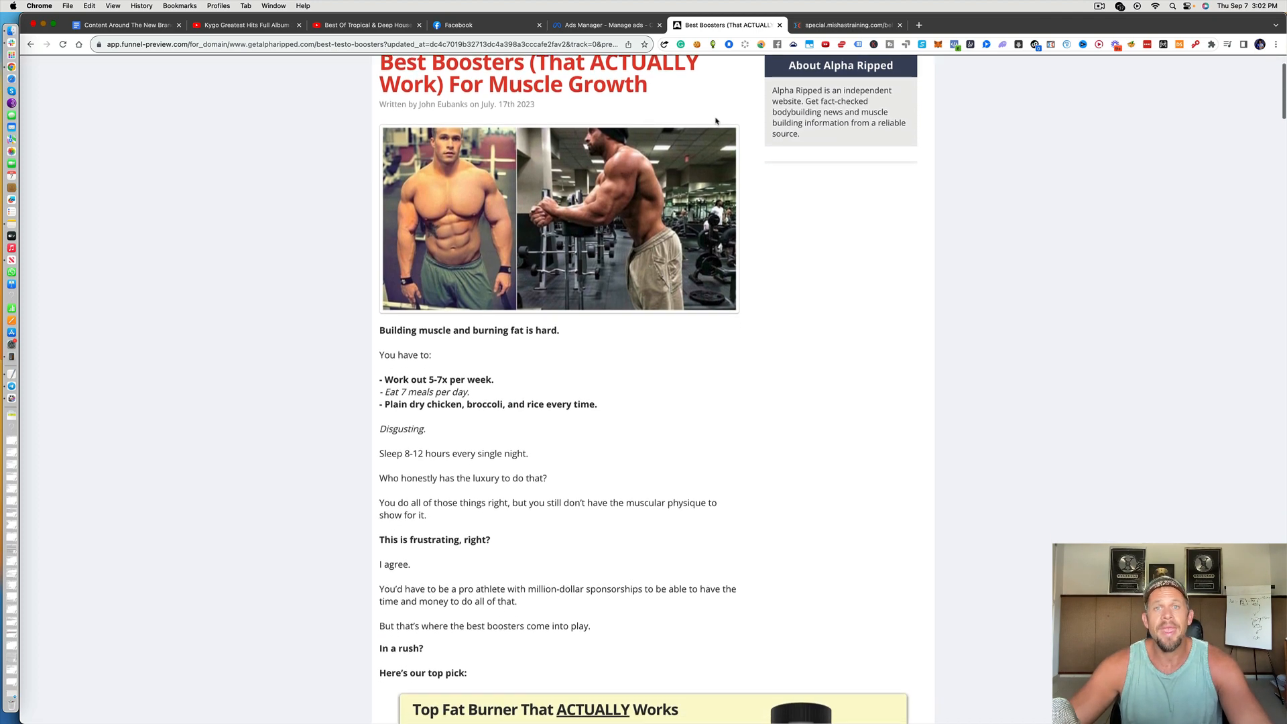
scroll(715, 120, down, 4)
scroll(715, 120, down, 3)
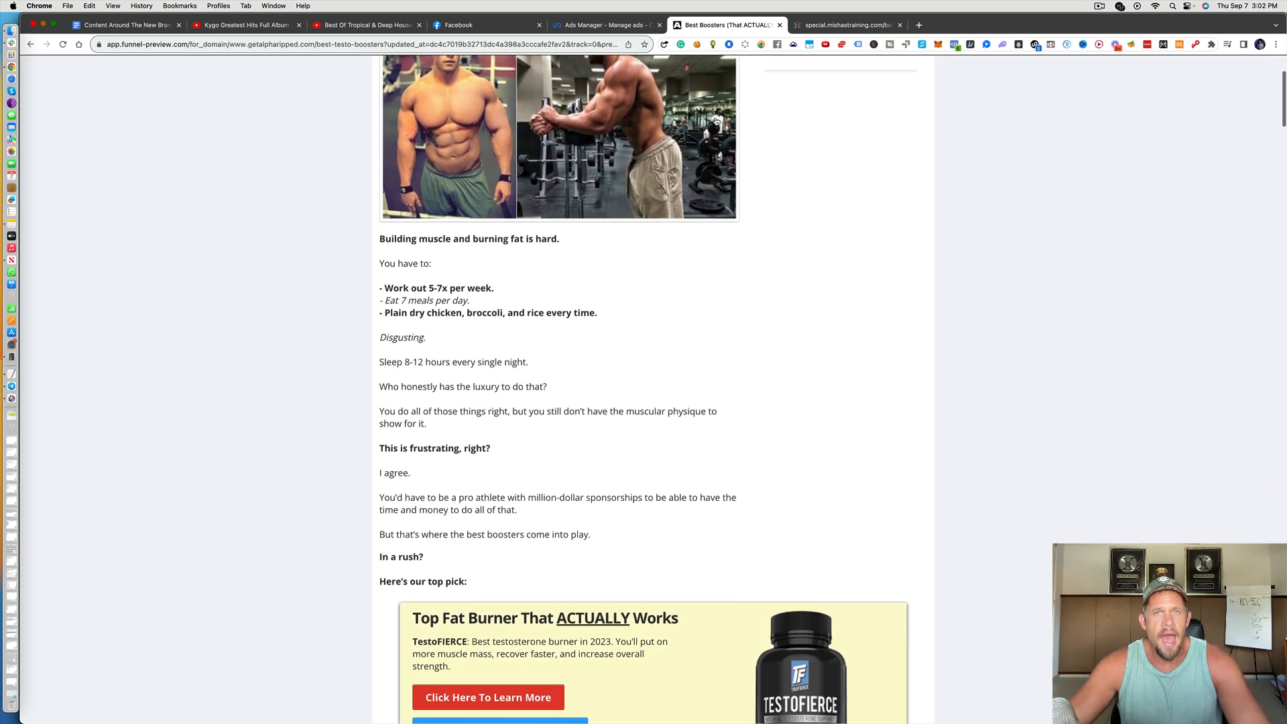
scroll(716, 121, up, 10)
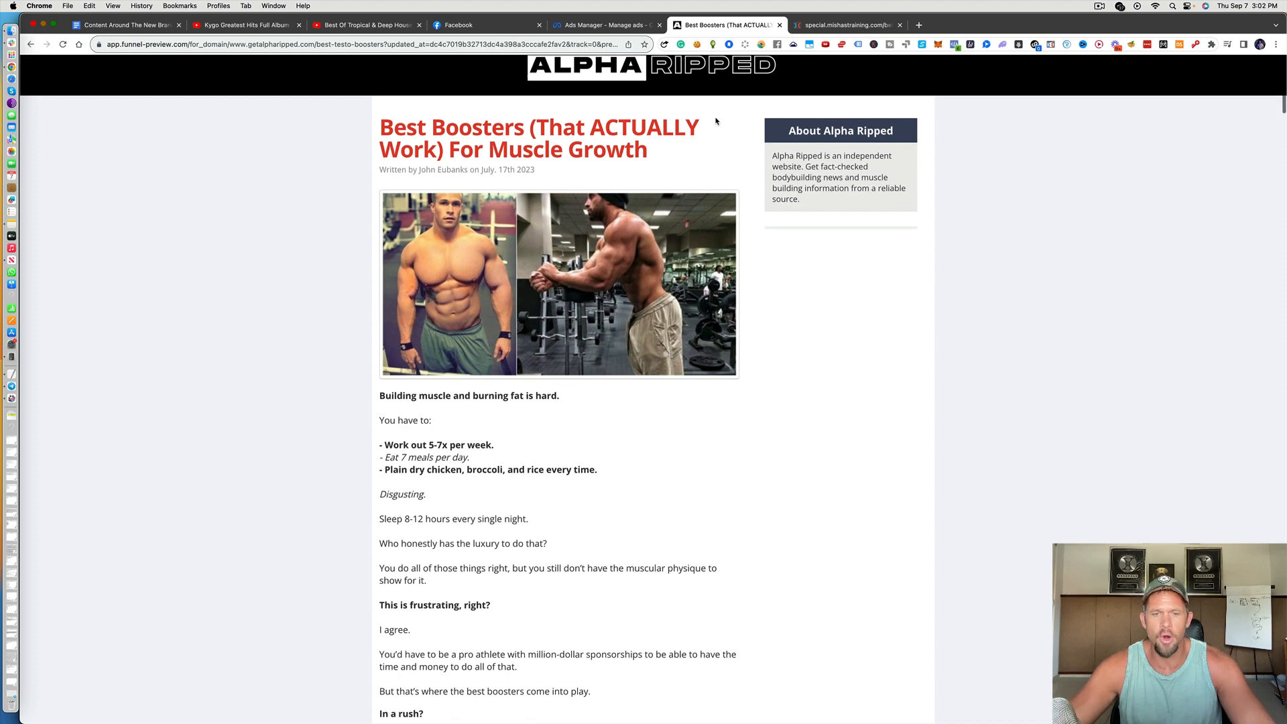
scroll(716, 121, down, 1)
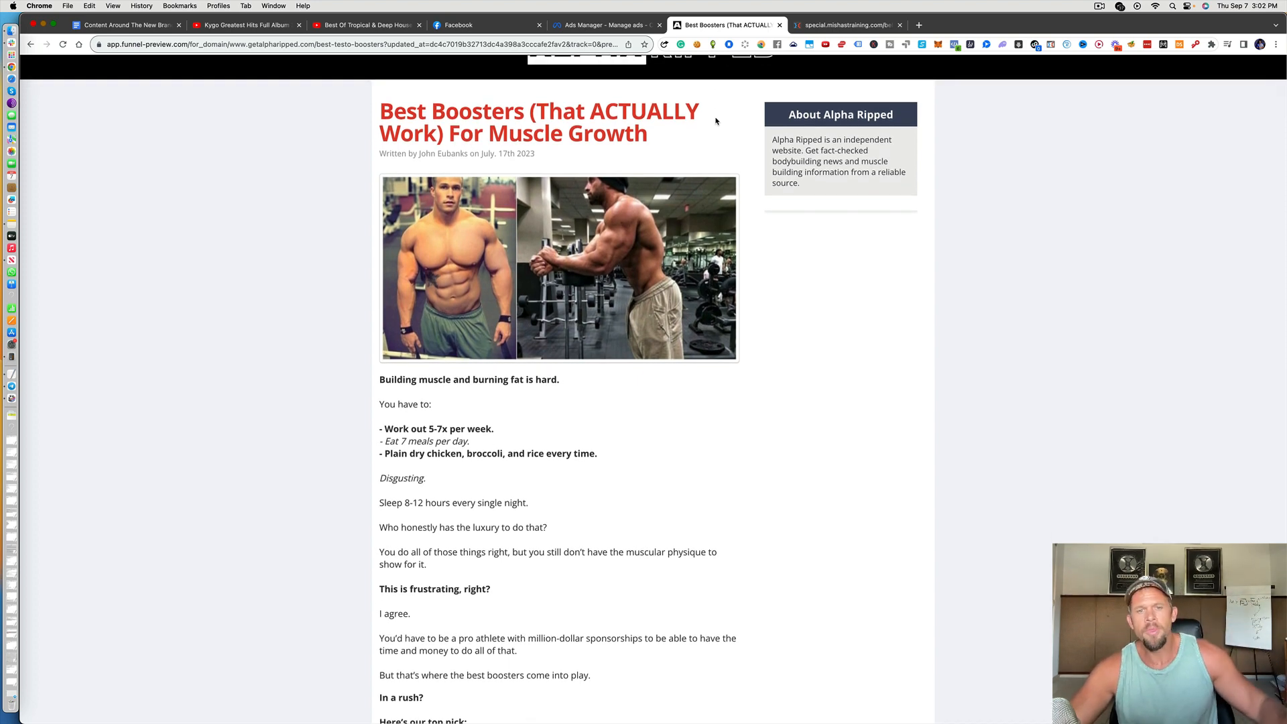
scroll(716, 121, down, 6)
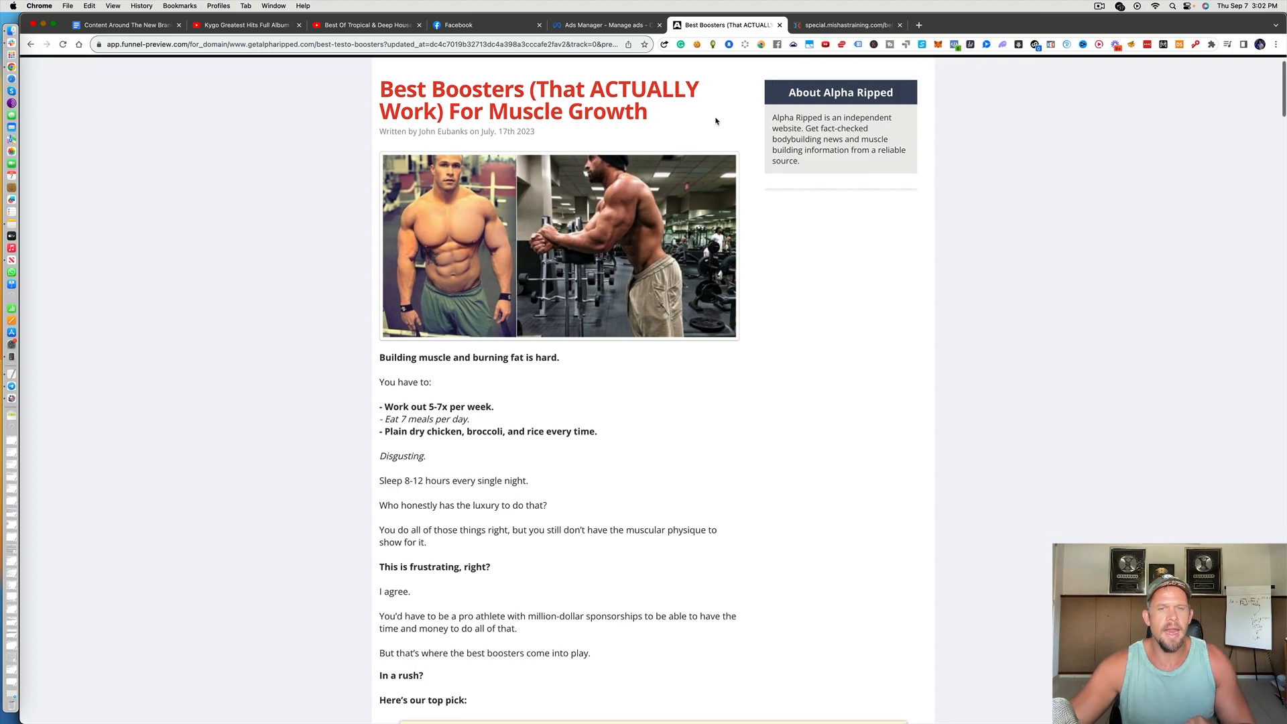
scroll(716, 121, down, 2)
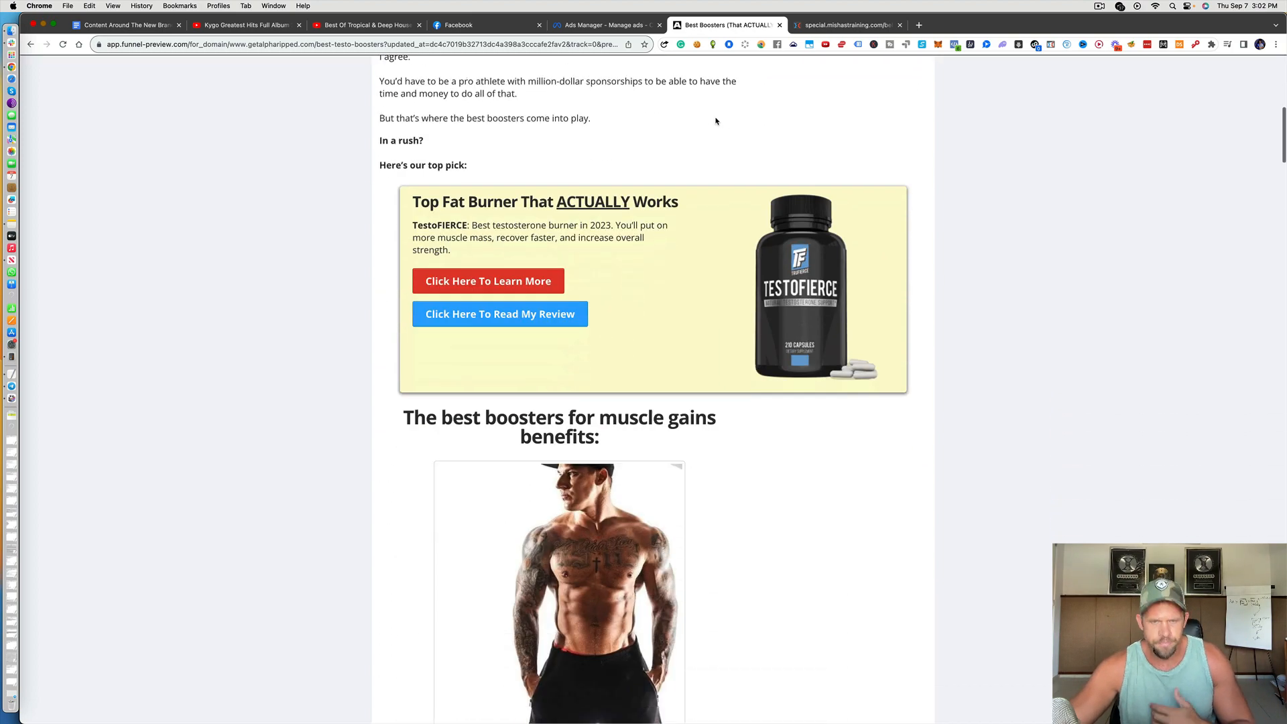
scroll(715, 120, up, 9)
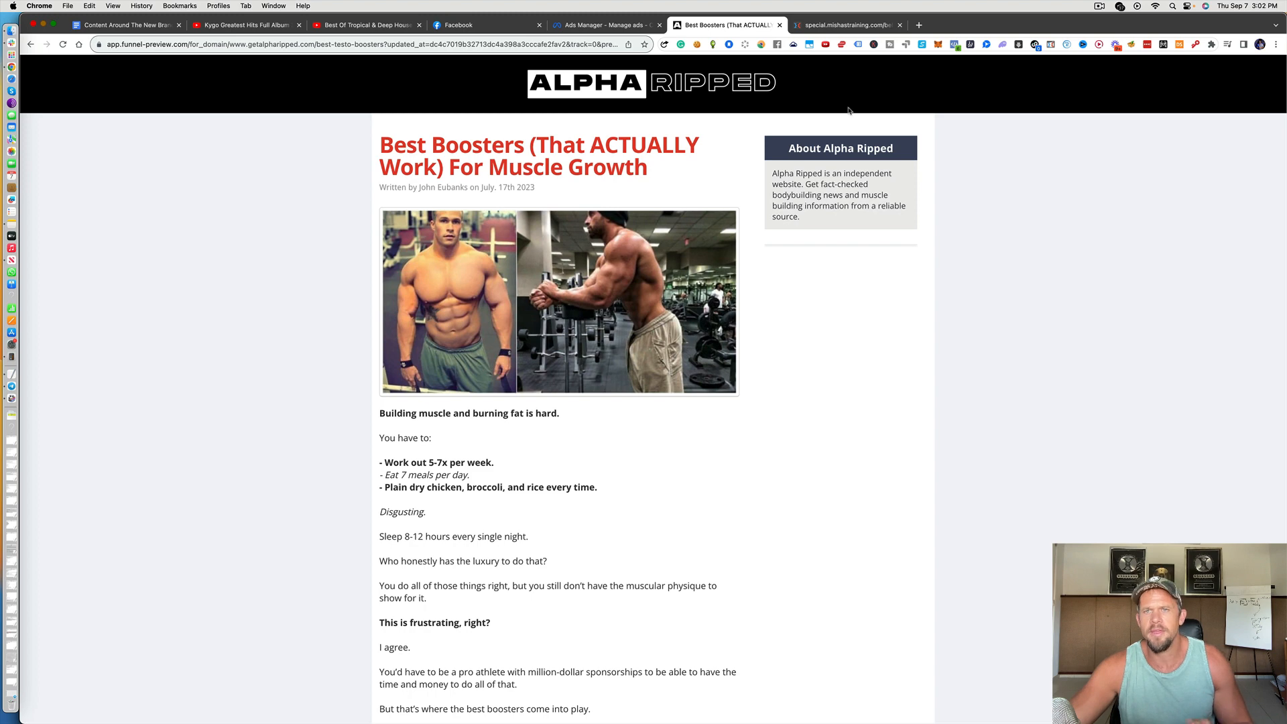
Read through the Best Boosters article from the benefits and three product reviews to the summary, frequently asked questions and references
scroll(849, 110, down, 10)
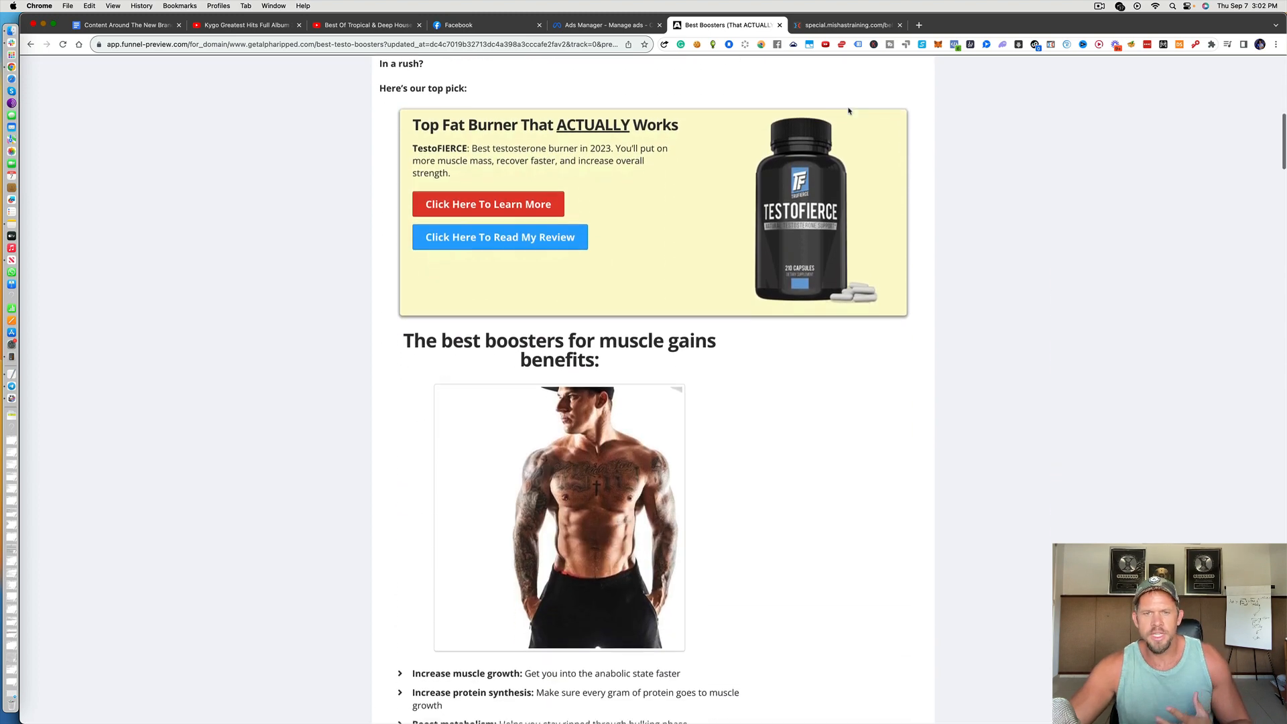
scroll(848, 110, down, 3)
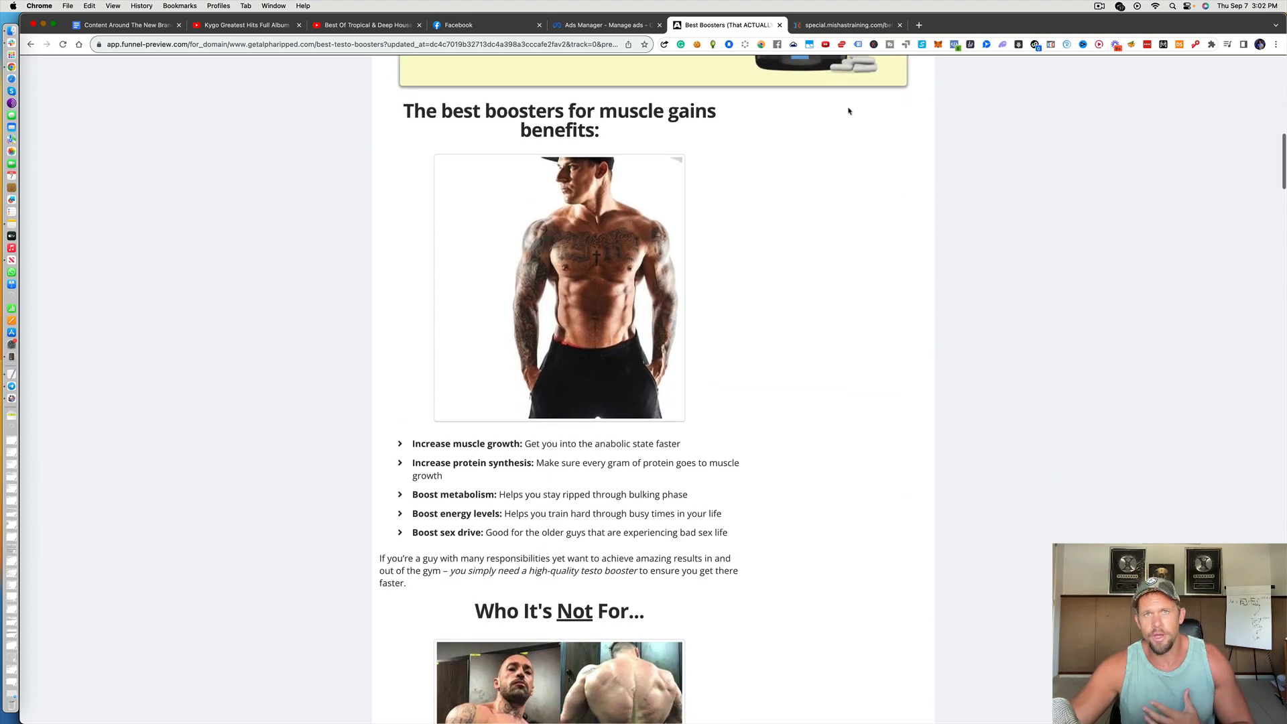
scroll(849, 110, down, 15)
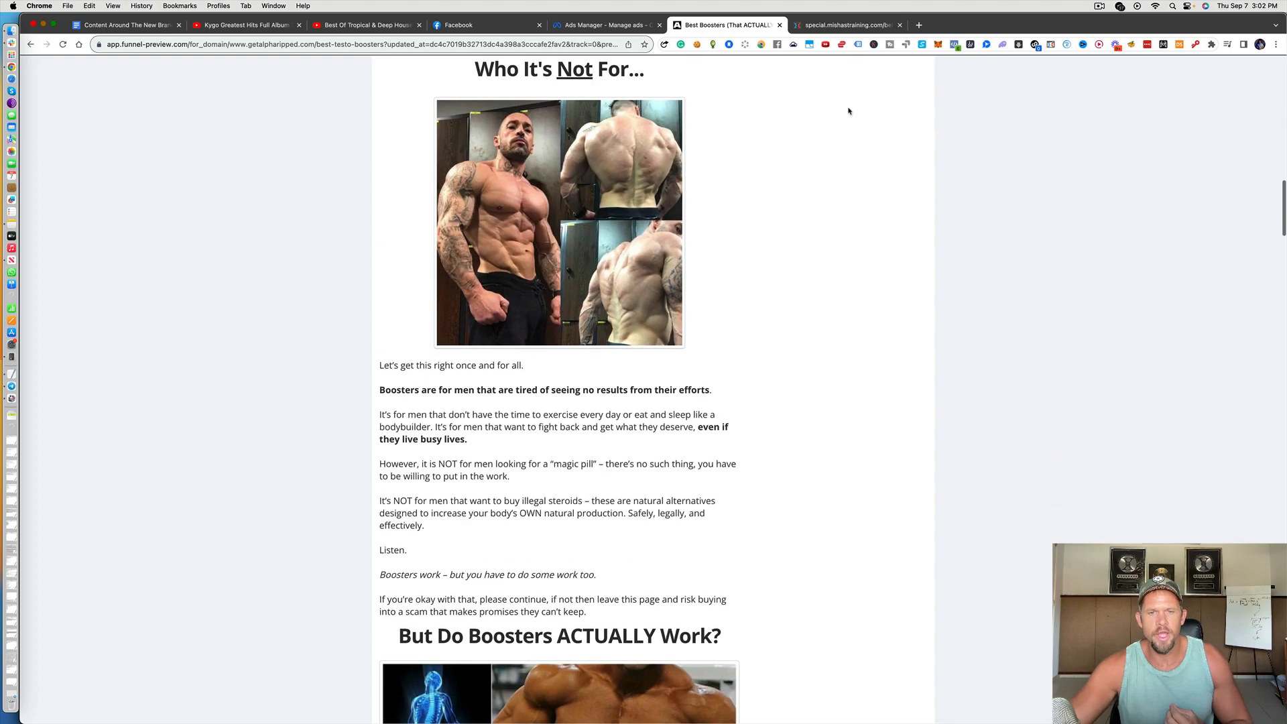
scroll(849, 110, down, 8)
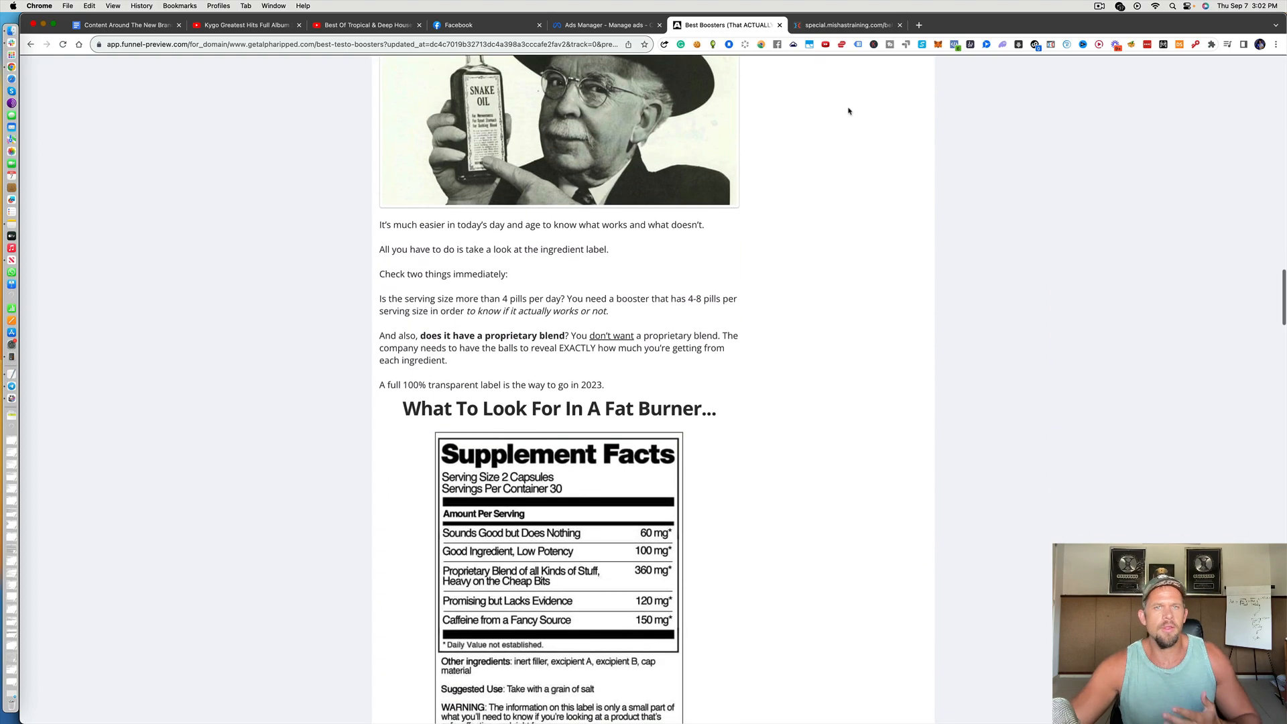
scroll(848, 111, down, 9)
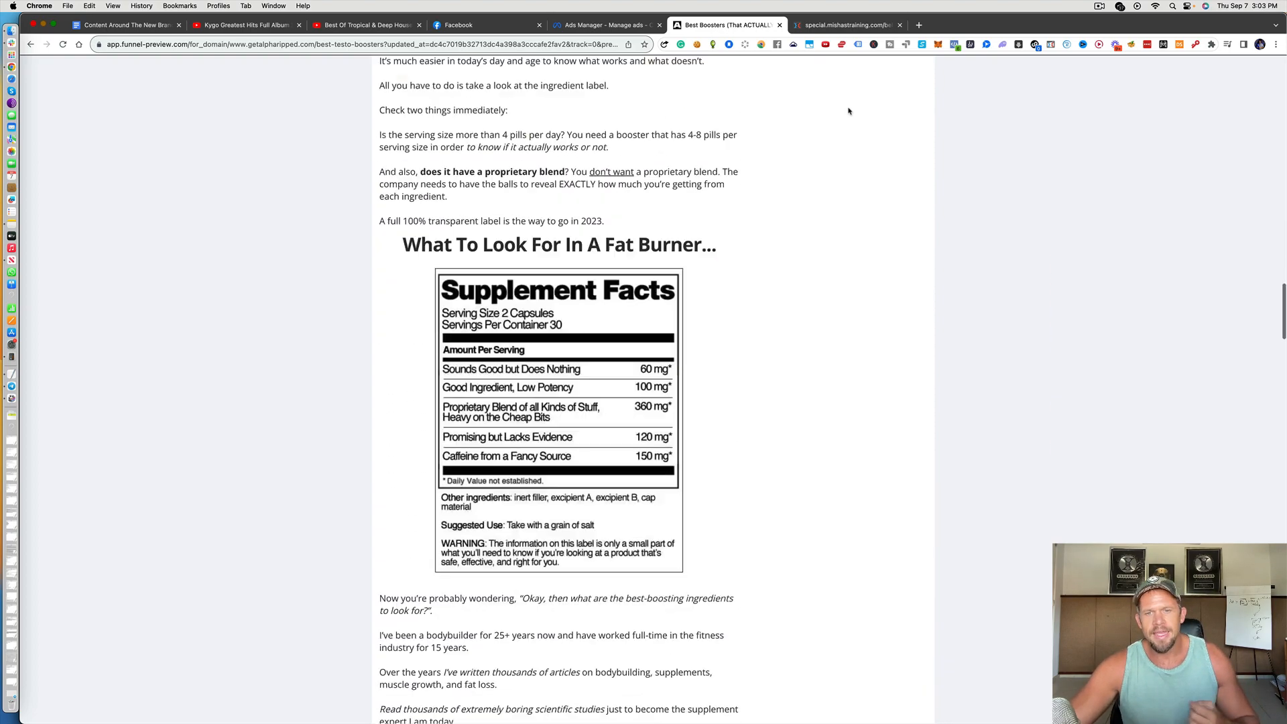
scroll(848, 111, down, 11)
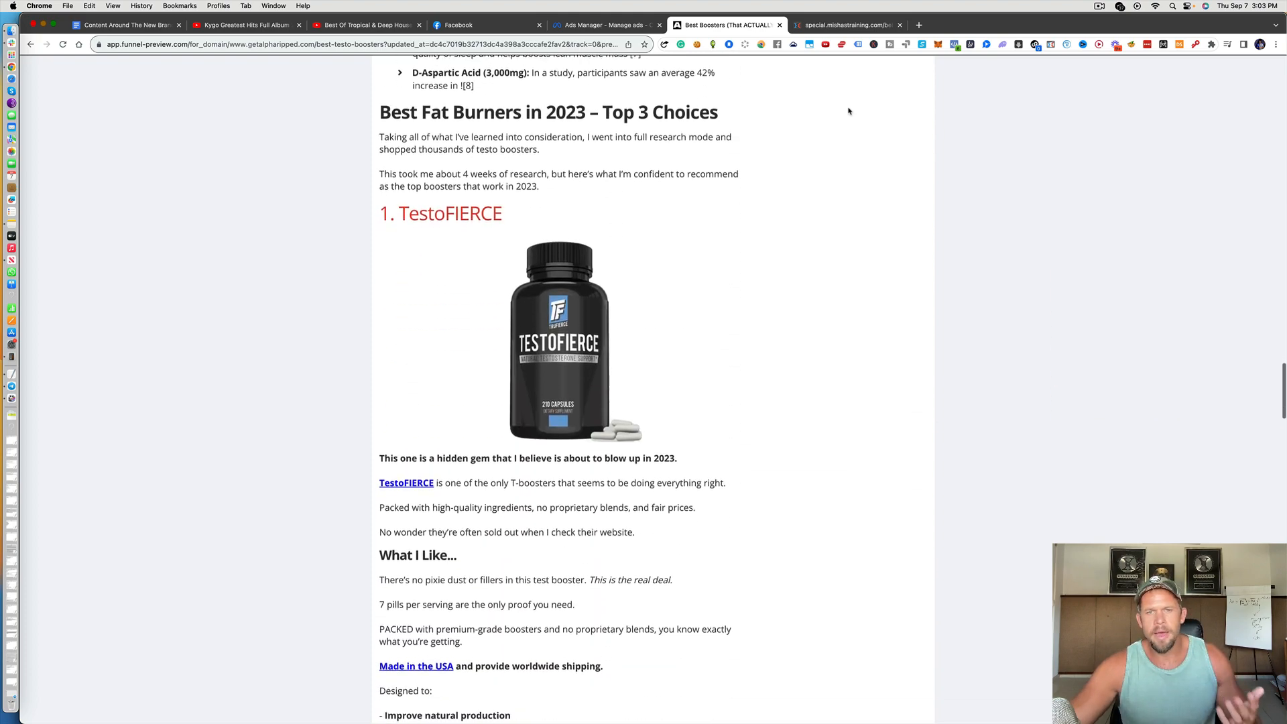
scroll(848, 111, down, 11)
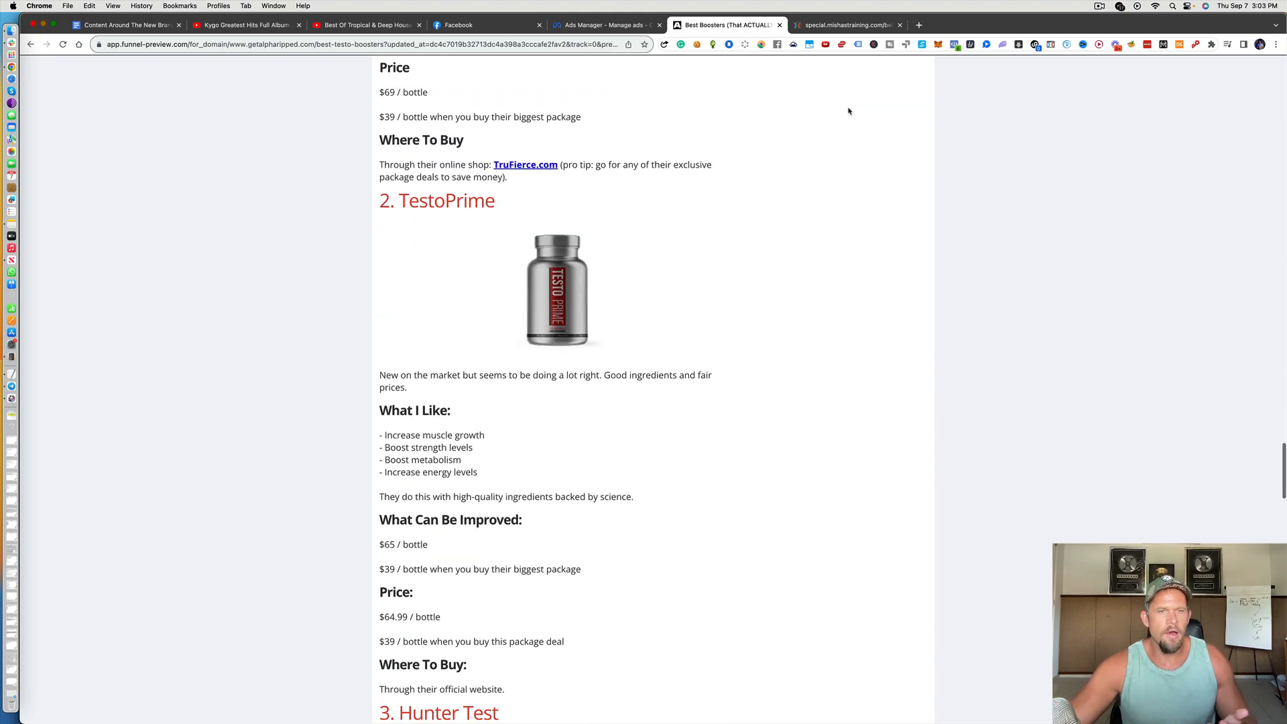
scroll(848, 111, down, 15)
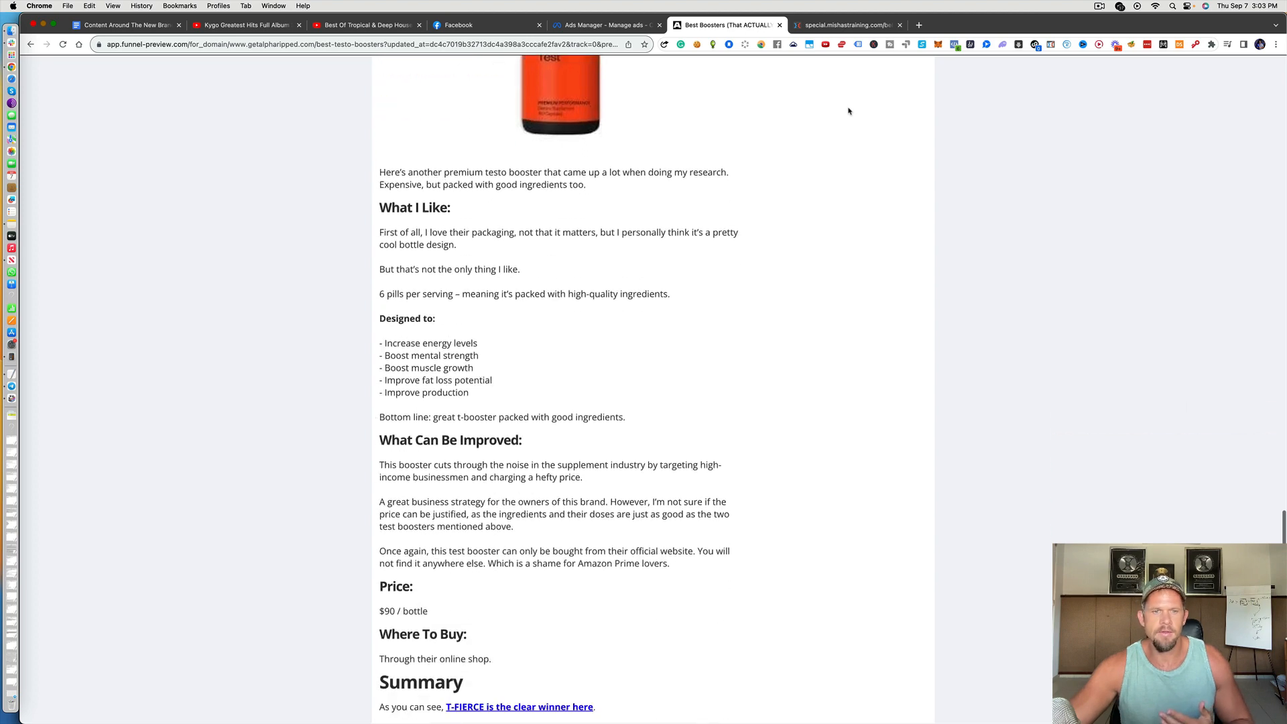
scroll(849, 111, down, 3)
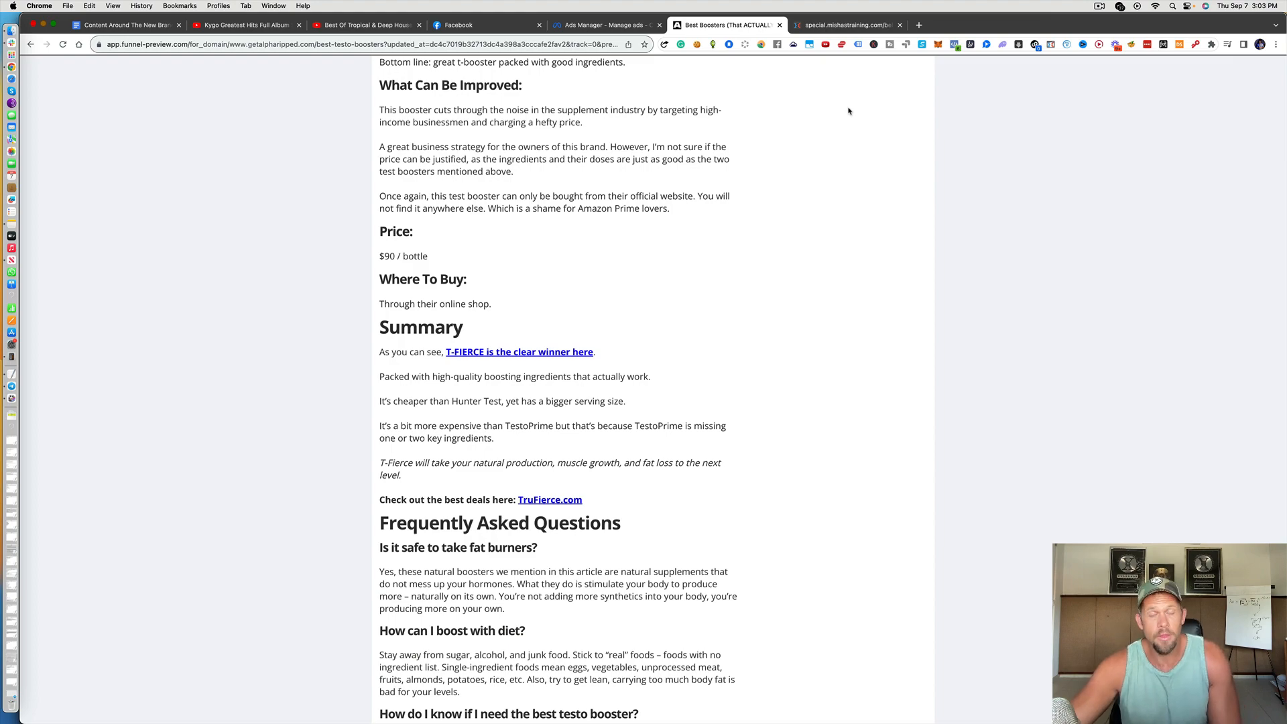
scroll(848, 110, down, 2)
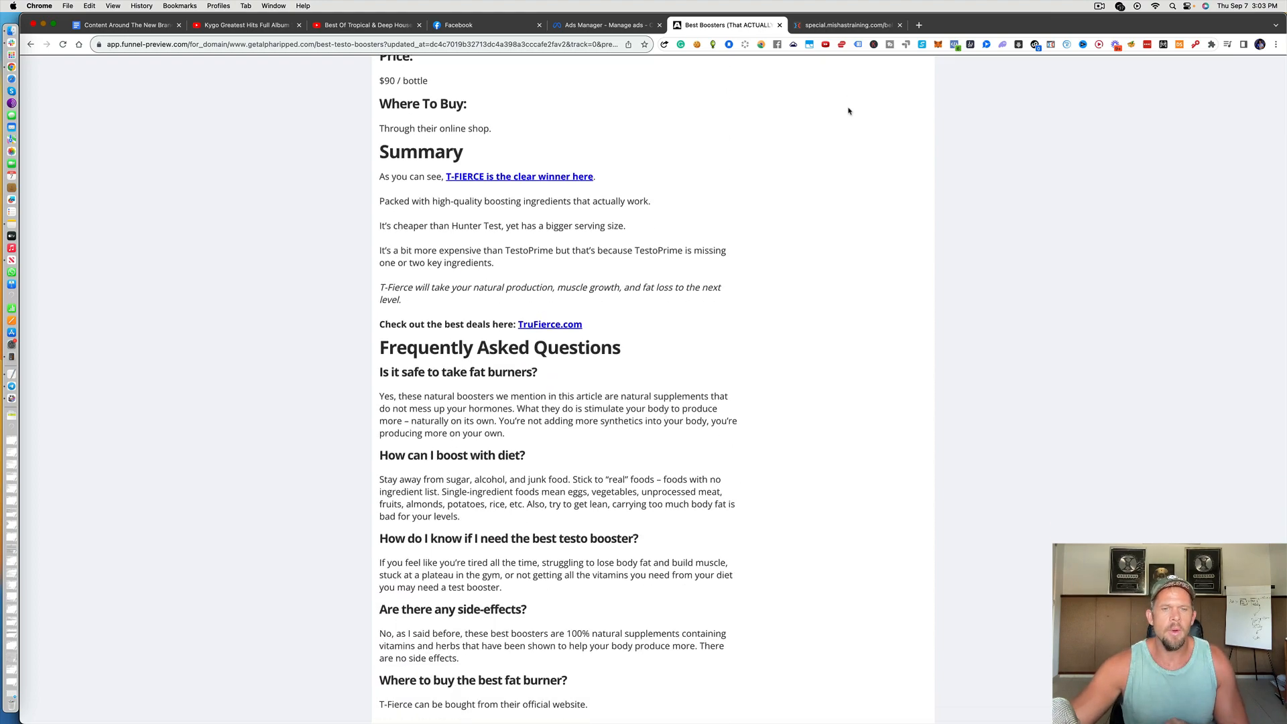
scroll(848, 111, down, 12)
Review the article's sections in reverse, from the frequently asked questions through the product reviews and ingredients back to the headline
scroll(848, 111, up, 4)
scroll(848, 111, up, 5)
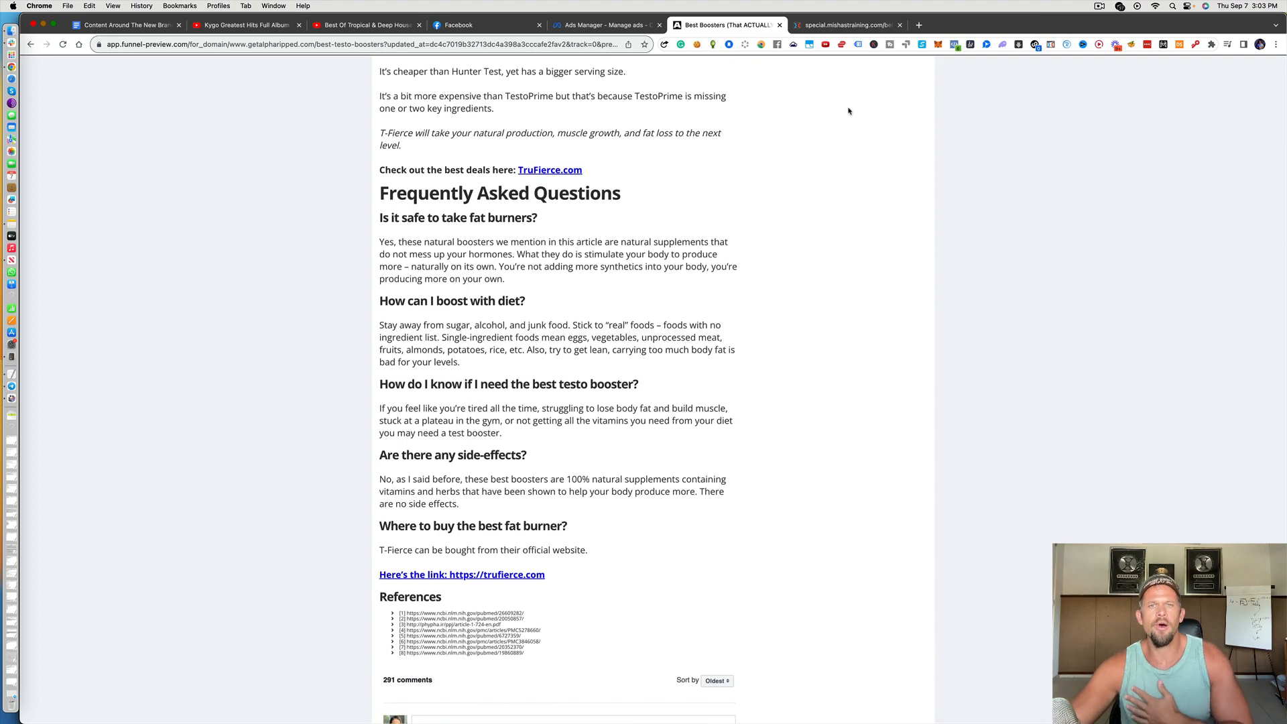
scroll(849, 111, up, 20)
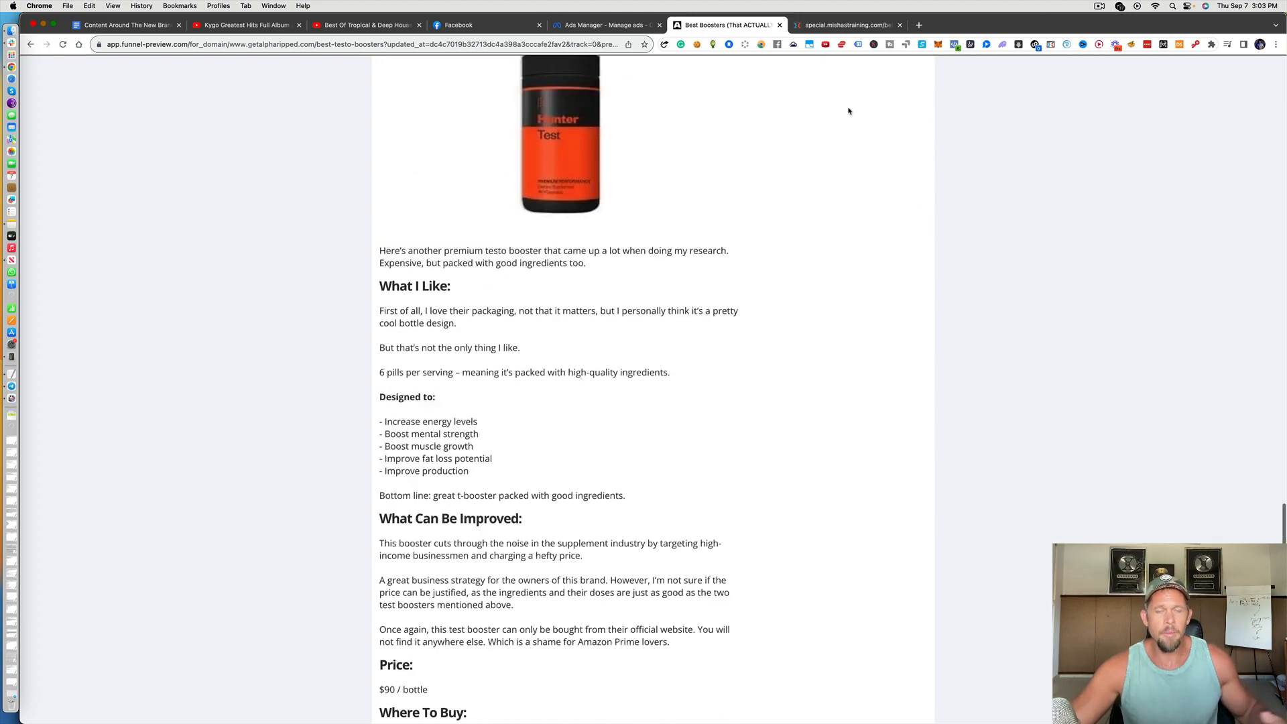
scroll(848, 110, up, 5)
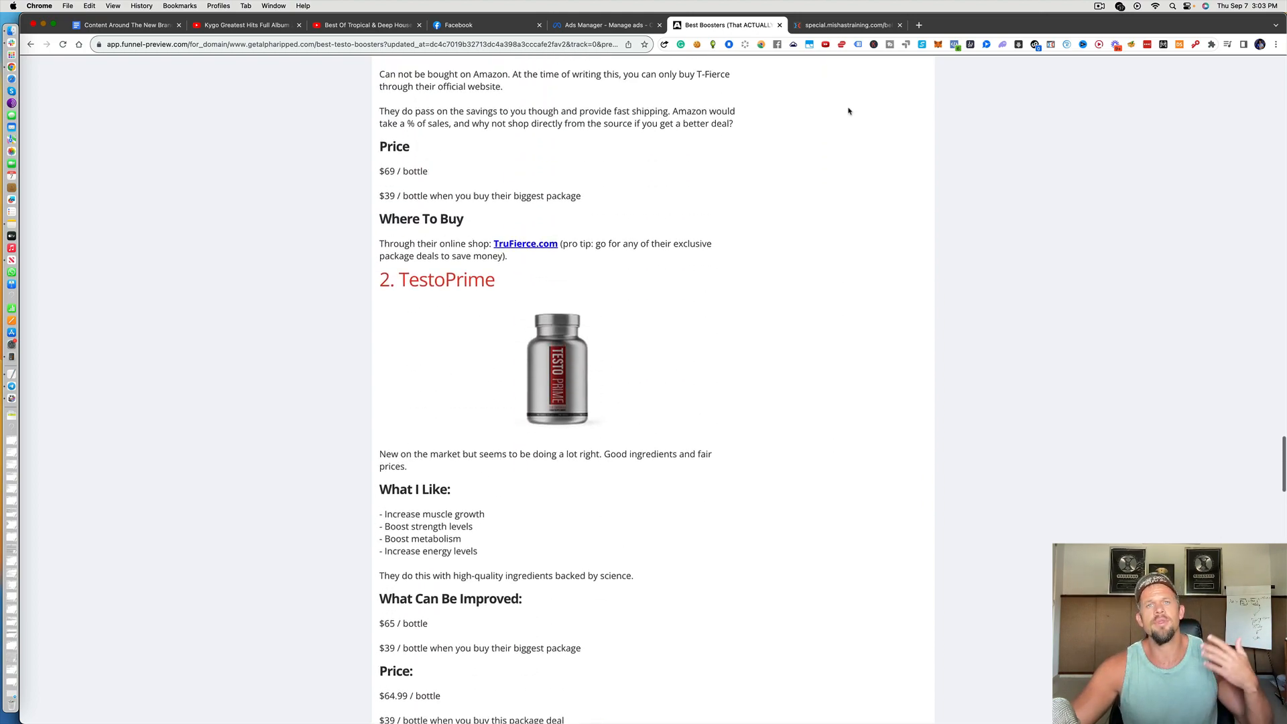
scroll(848, 110, up, 7)
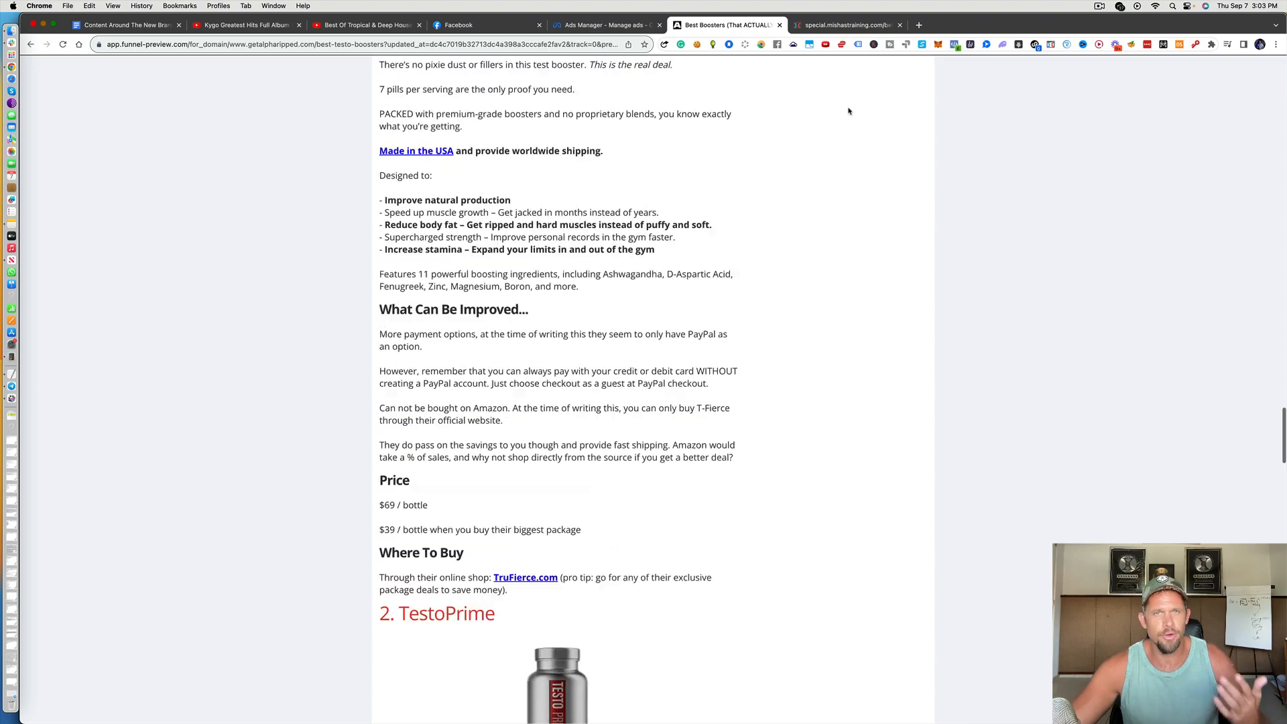
scroll(849, 111, up, 20)
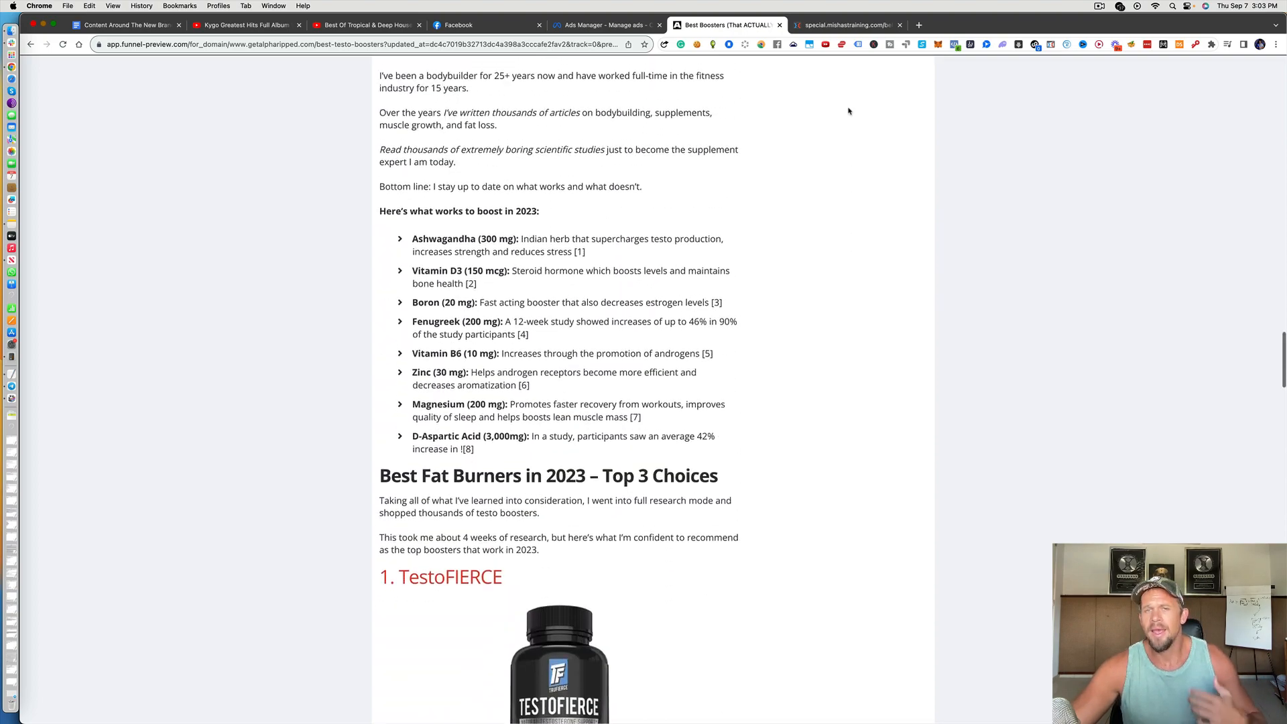
scroll(849, 110, up, 14)
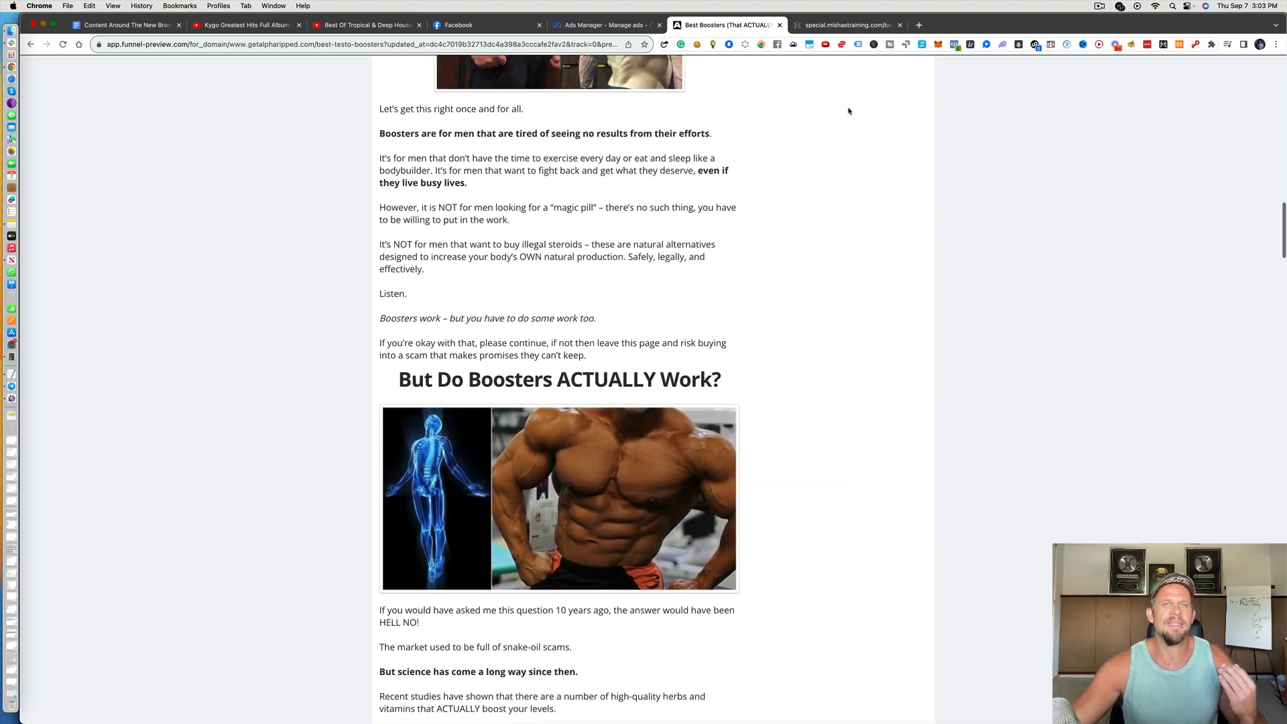
scroll(849, 110, up, 4)
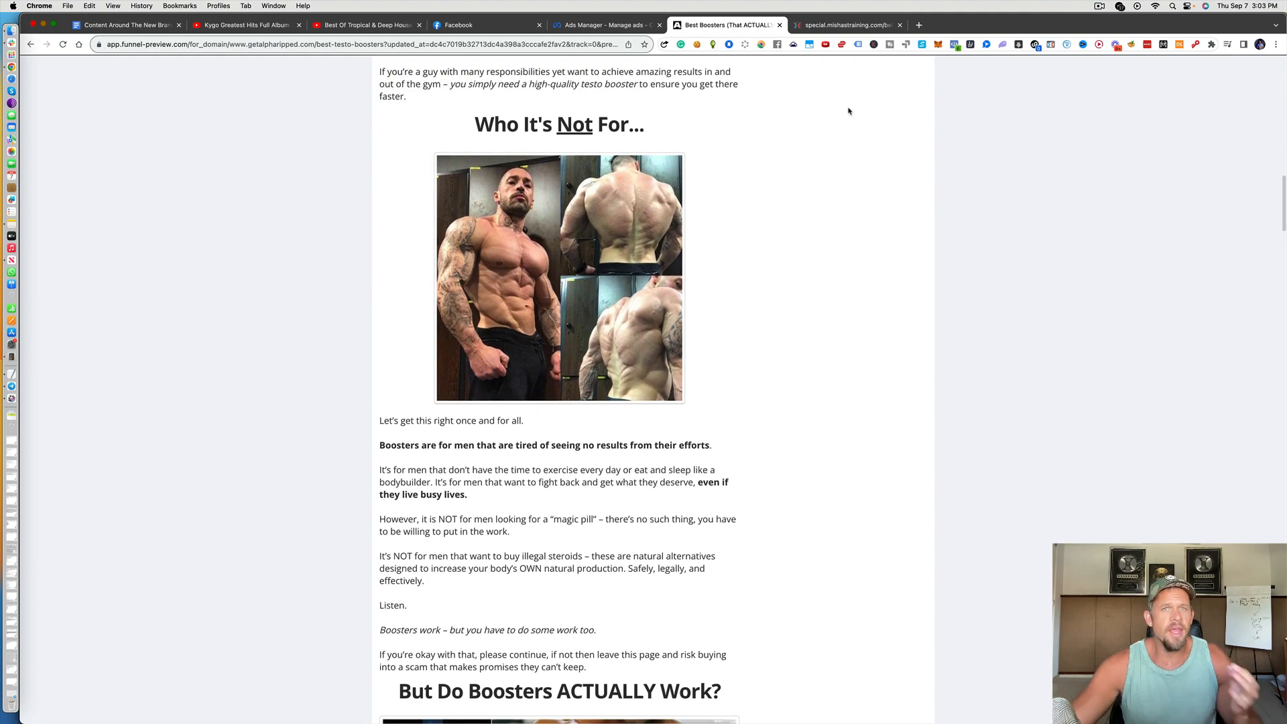
scroll(849, 111, up, 14)
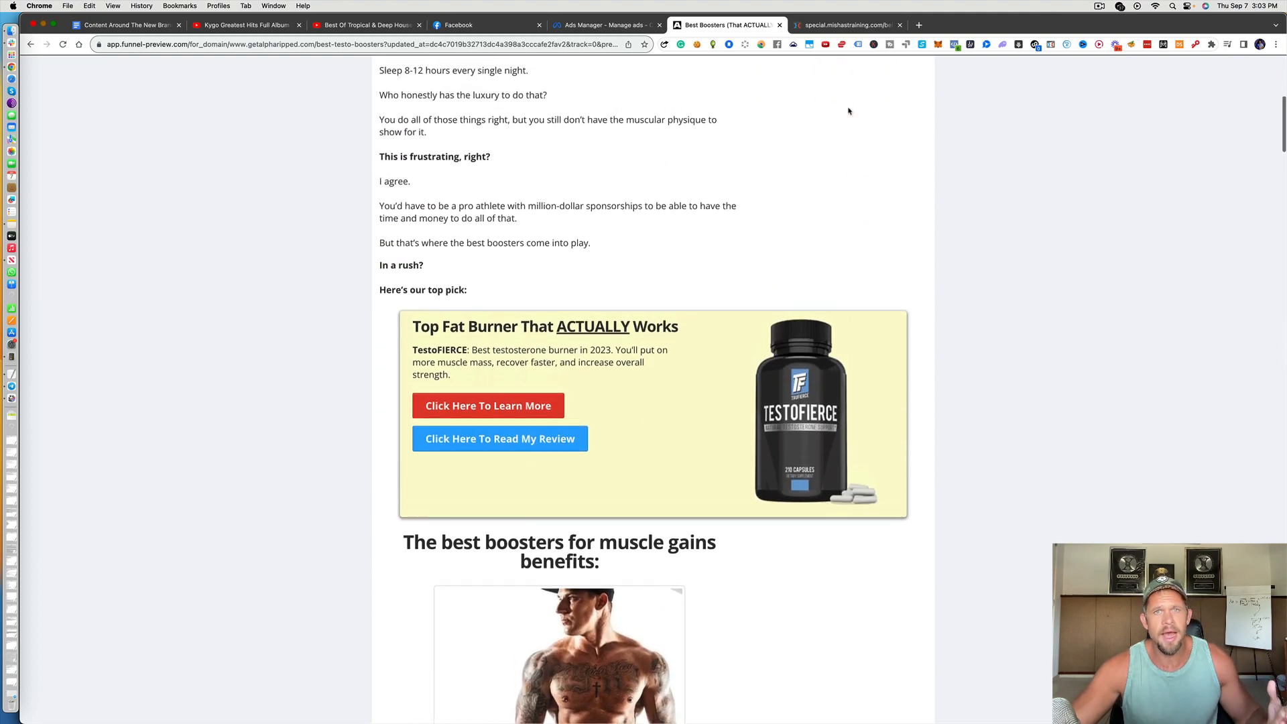
scroll(848, 111, up, 5)
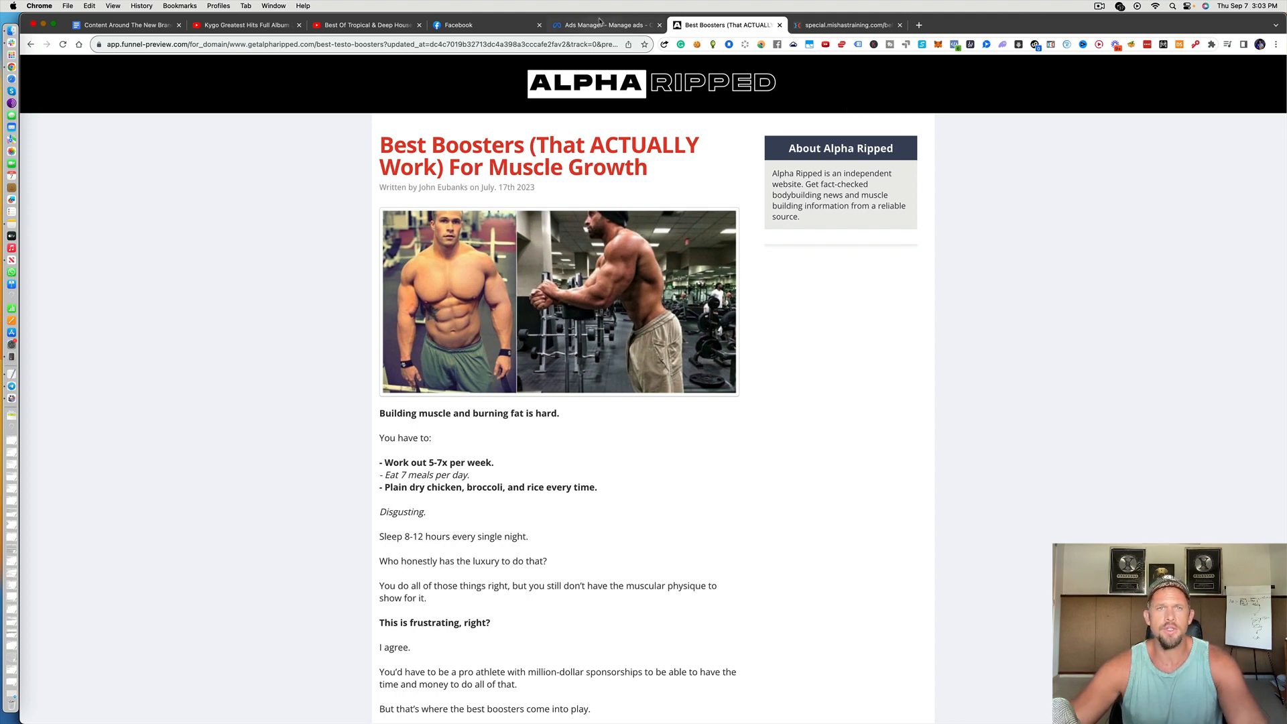
Look over the header of the Alpha Ripped MAXX Facebook page and check the Bodybuilding Likes campaigns in Ads Manager
click(489, 27)
scroll(533, 122, up, 4)
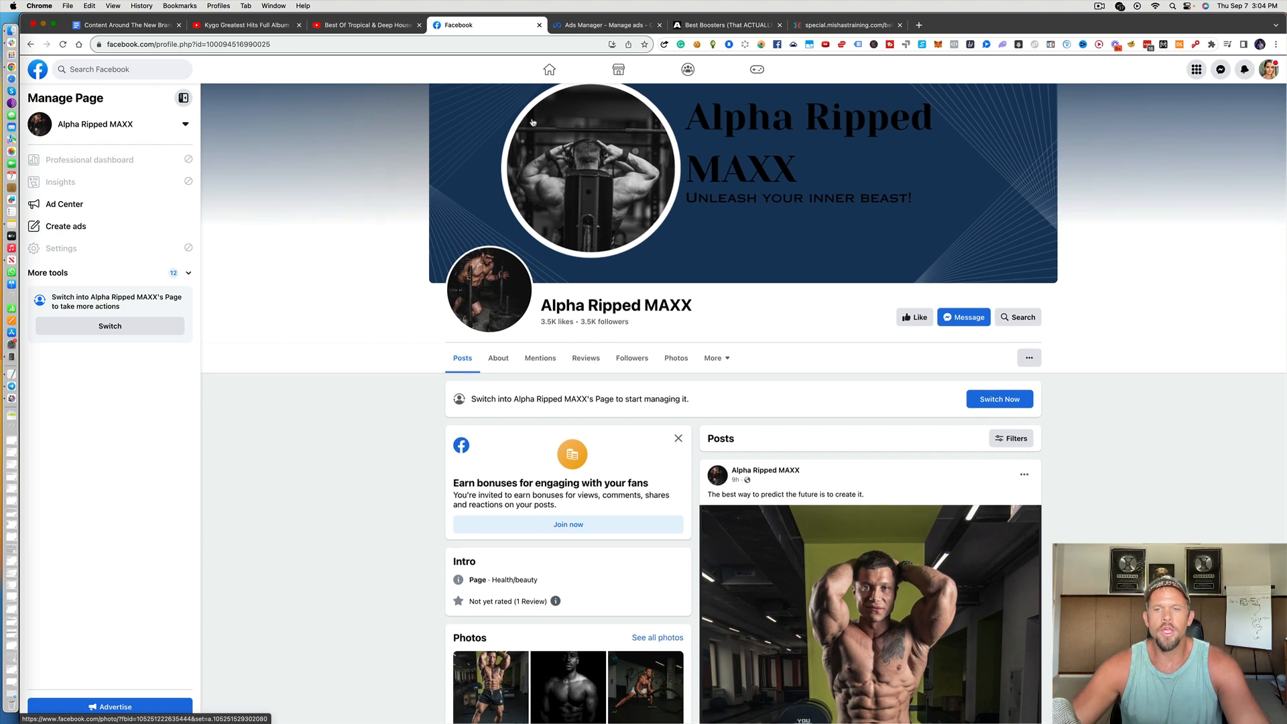
click(600, 25)
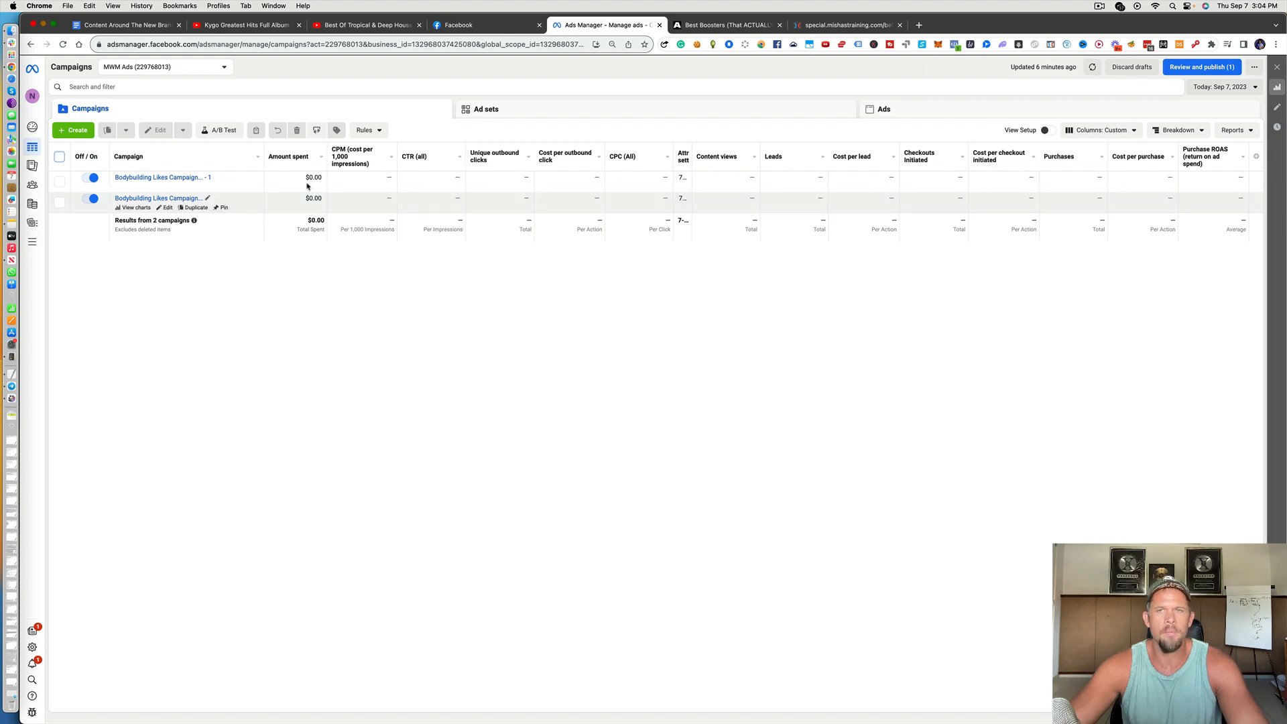
Return to the Alpha Ripped MAXX page and examine its intro, photo grid and newest posts
click(460, 27)
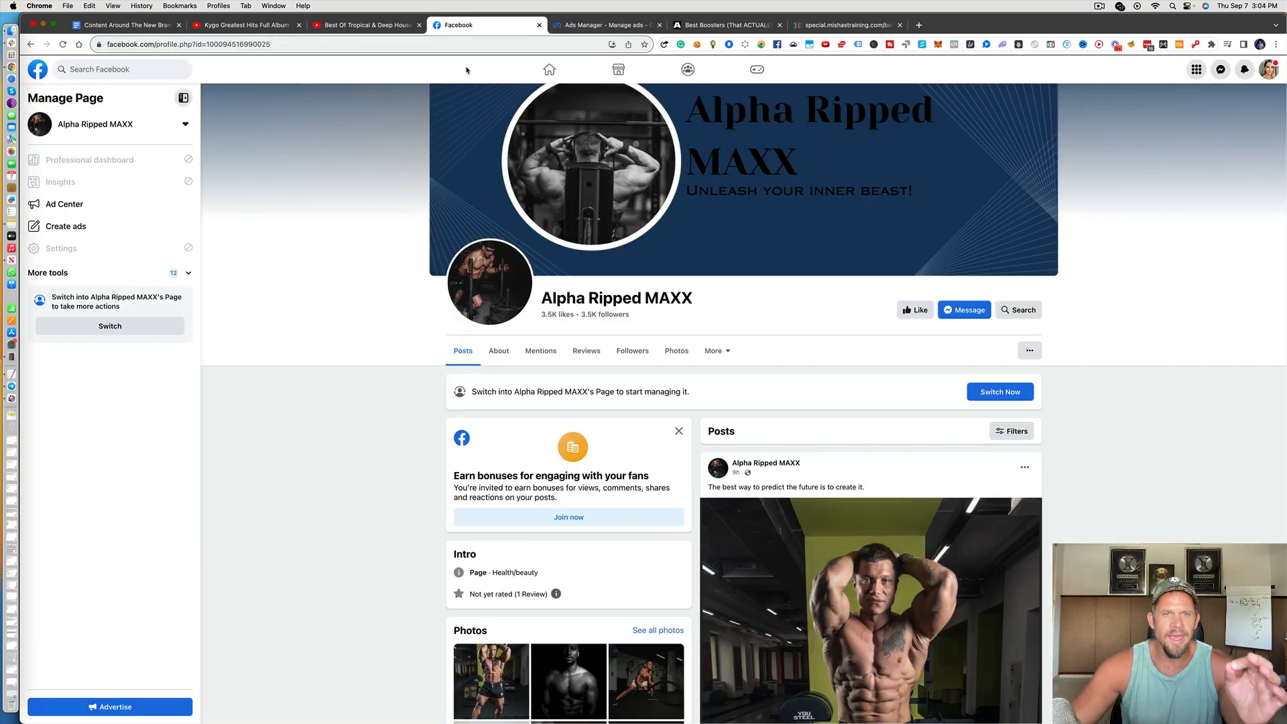
scroll(466, 70, down, 2)
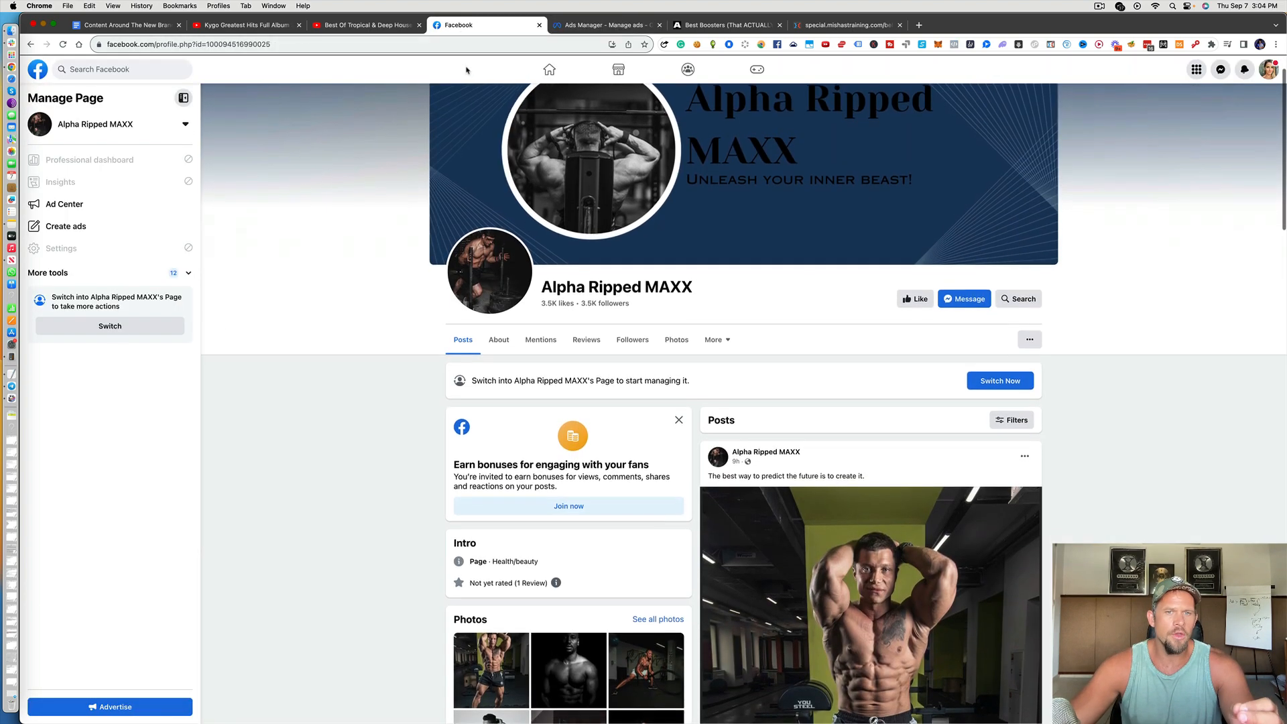
scroll(467, 69, down, 3)
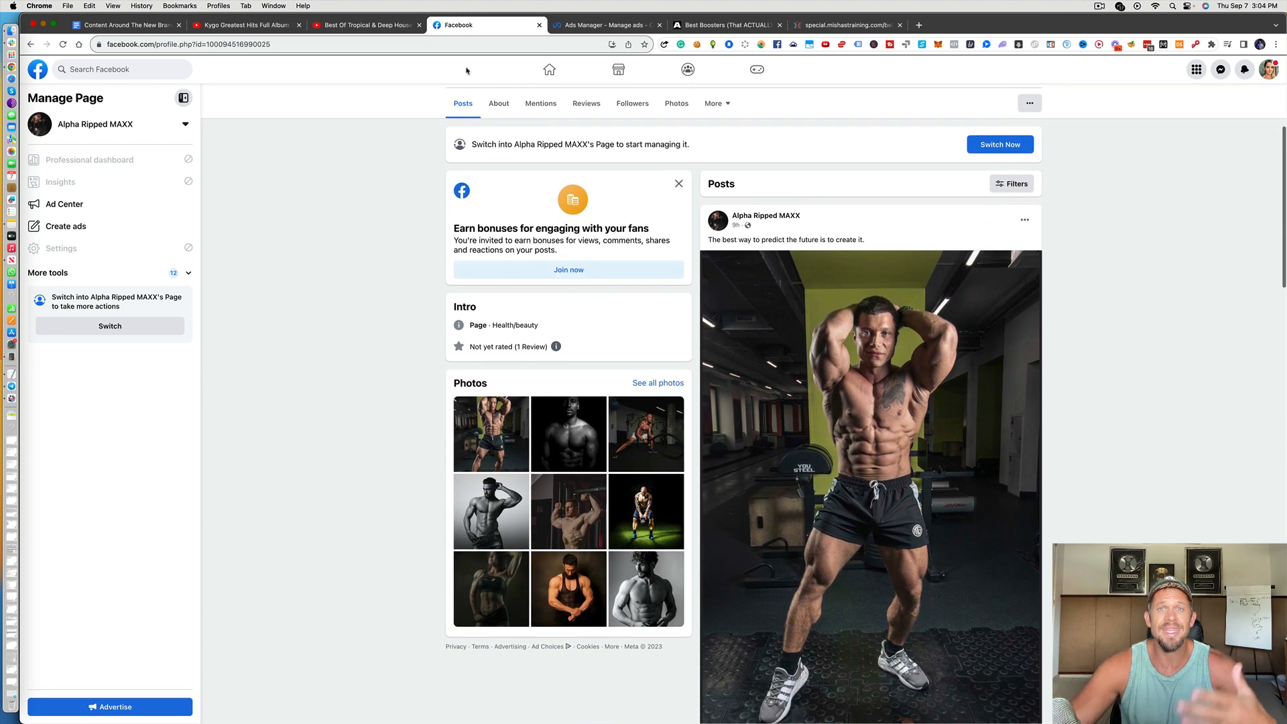
scroll(467, 69, down, 1)
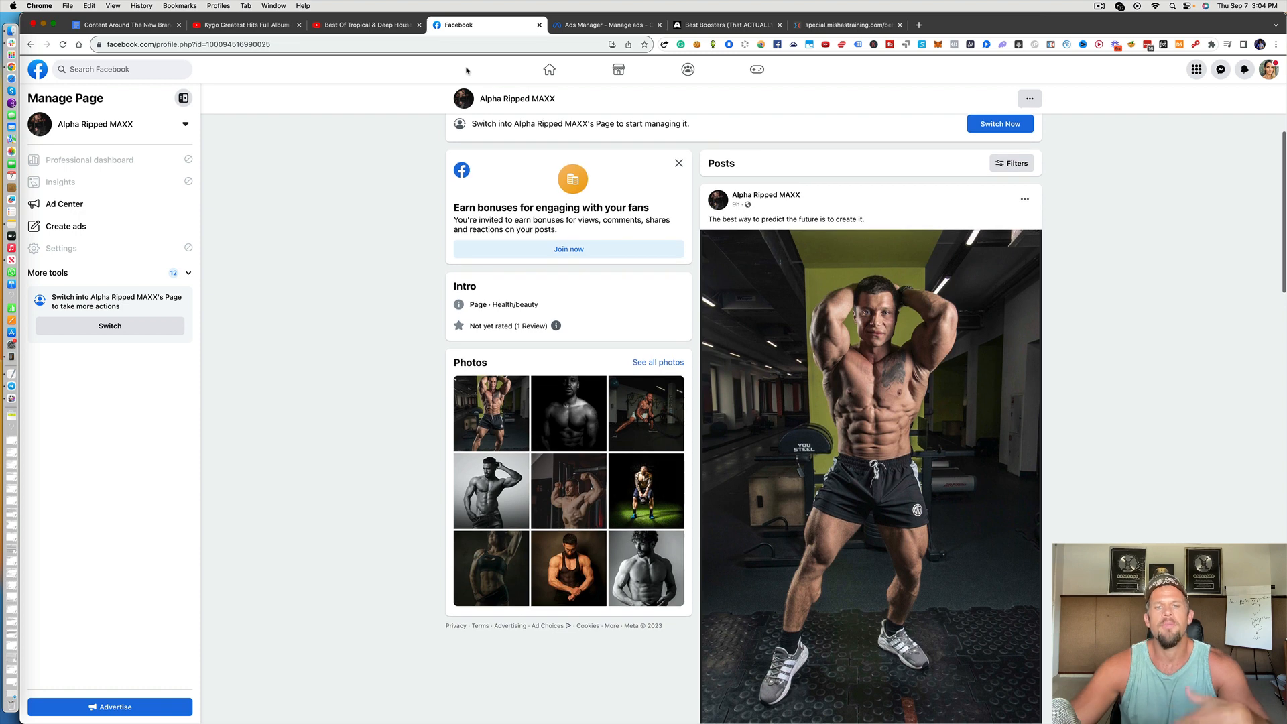
scroll(466, 70, down, 1)
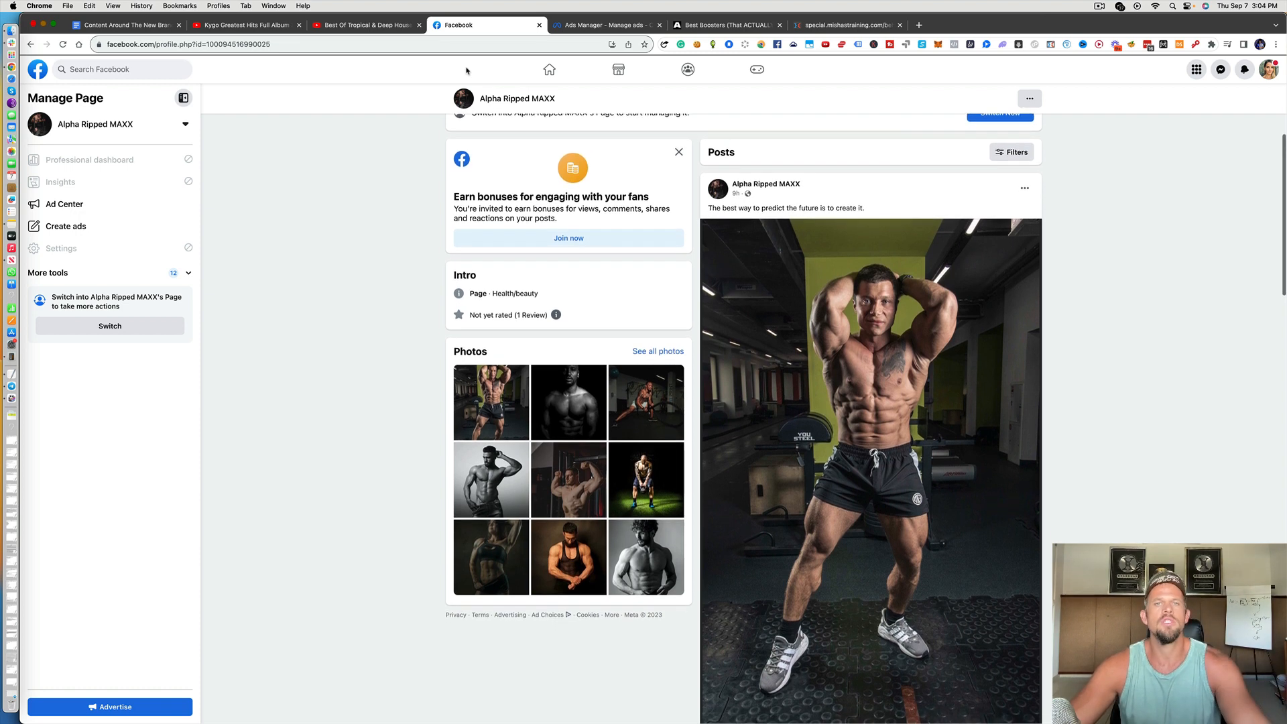
scroll(466, 70, down, 1)
scroll(467, 70, up, 1)
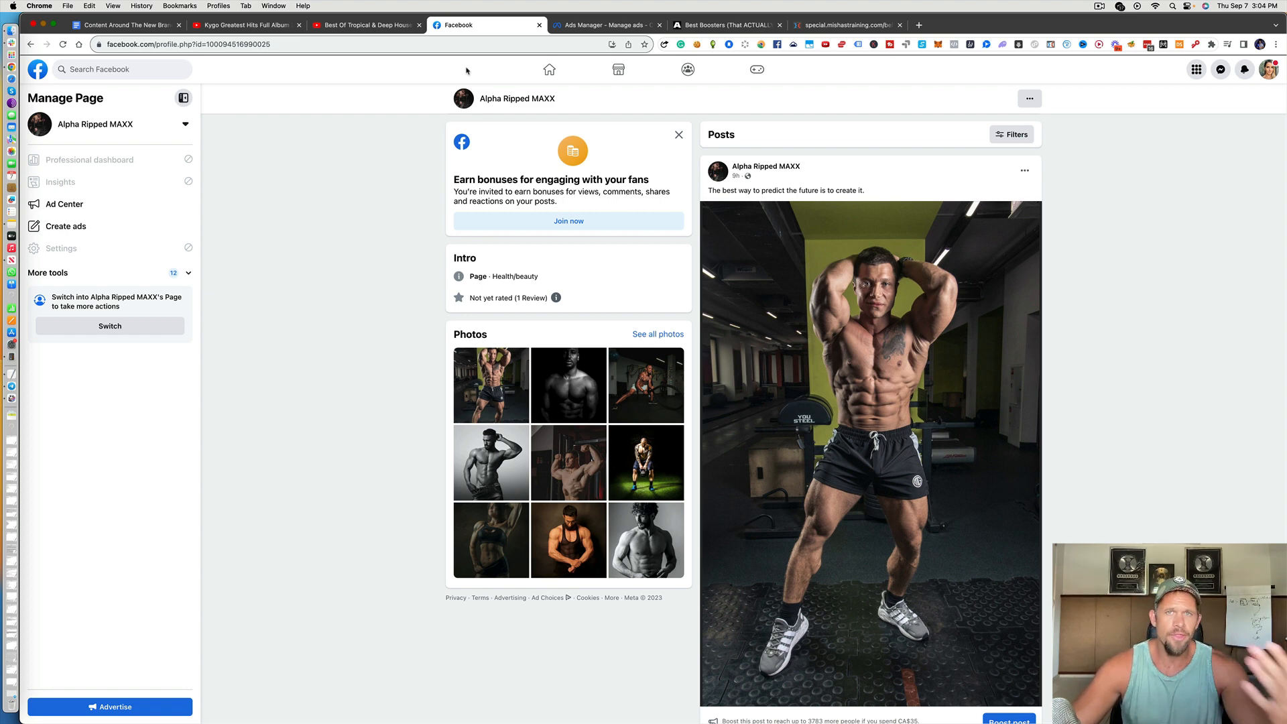
scroll(467, 71, down, 1)
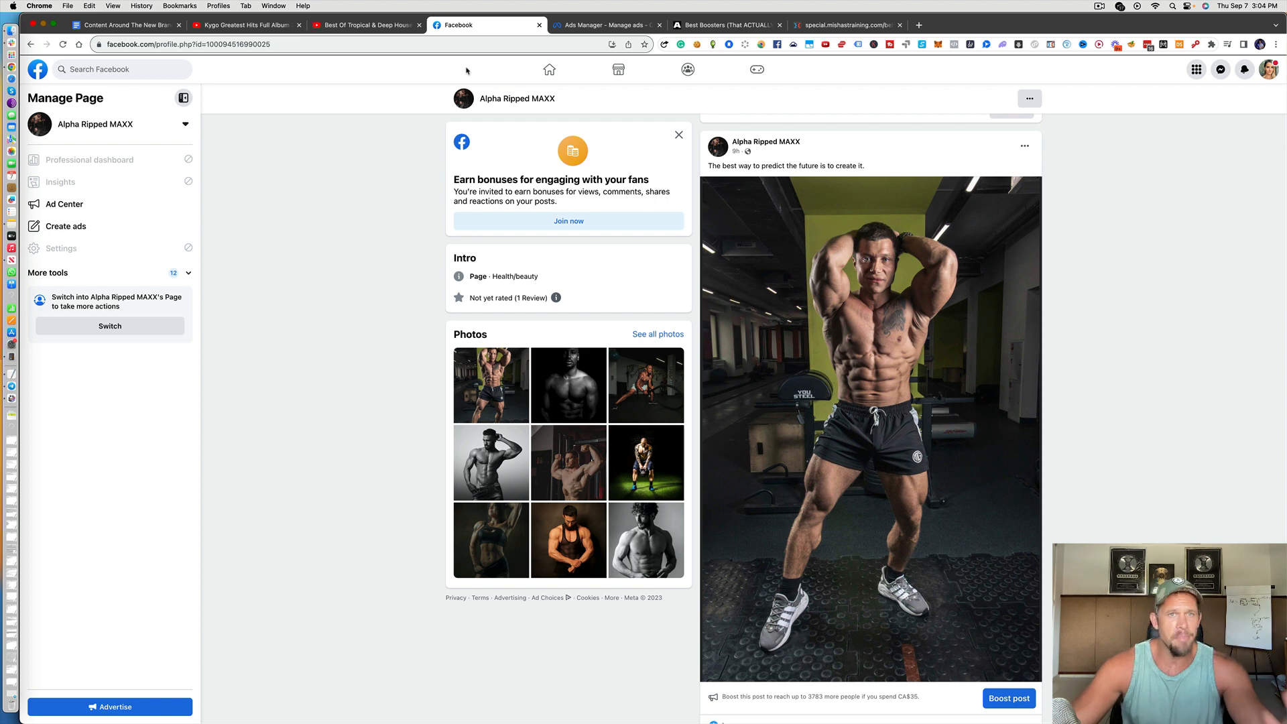
scroll(467, 71, down, 1)
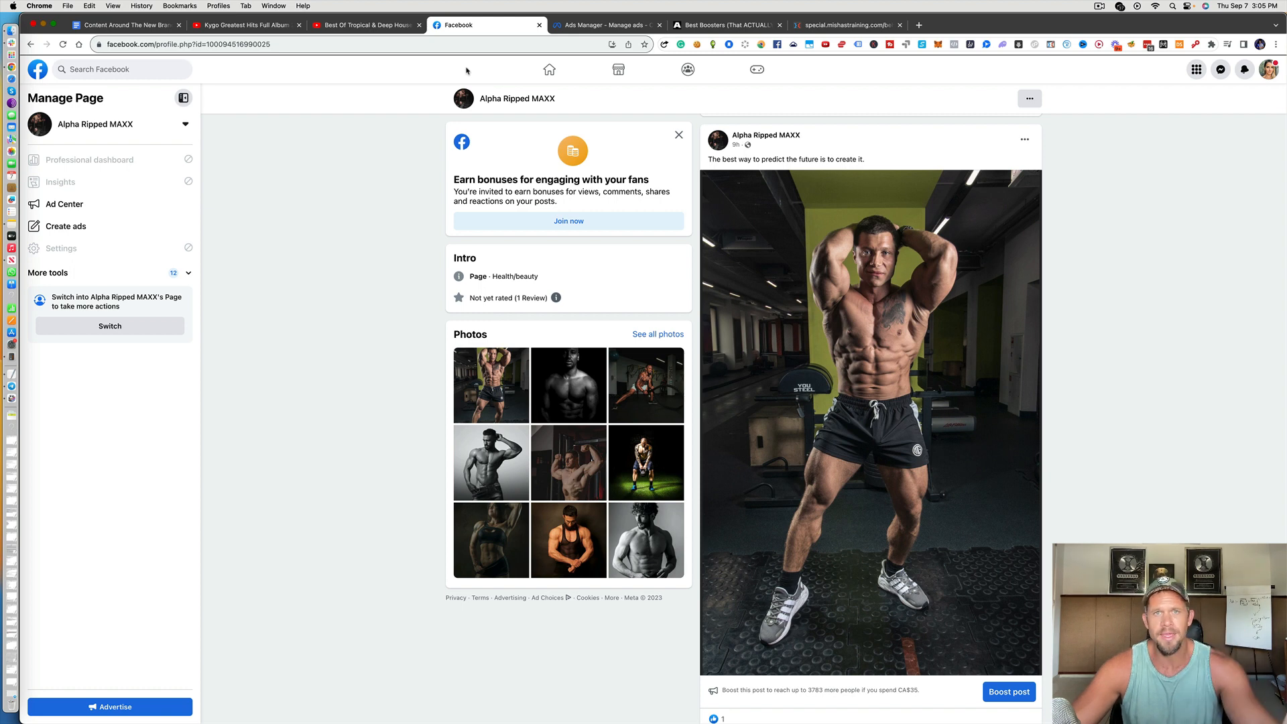
scroll(467, 71, down, 2)
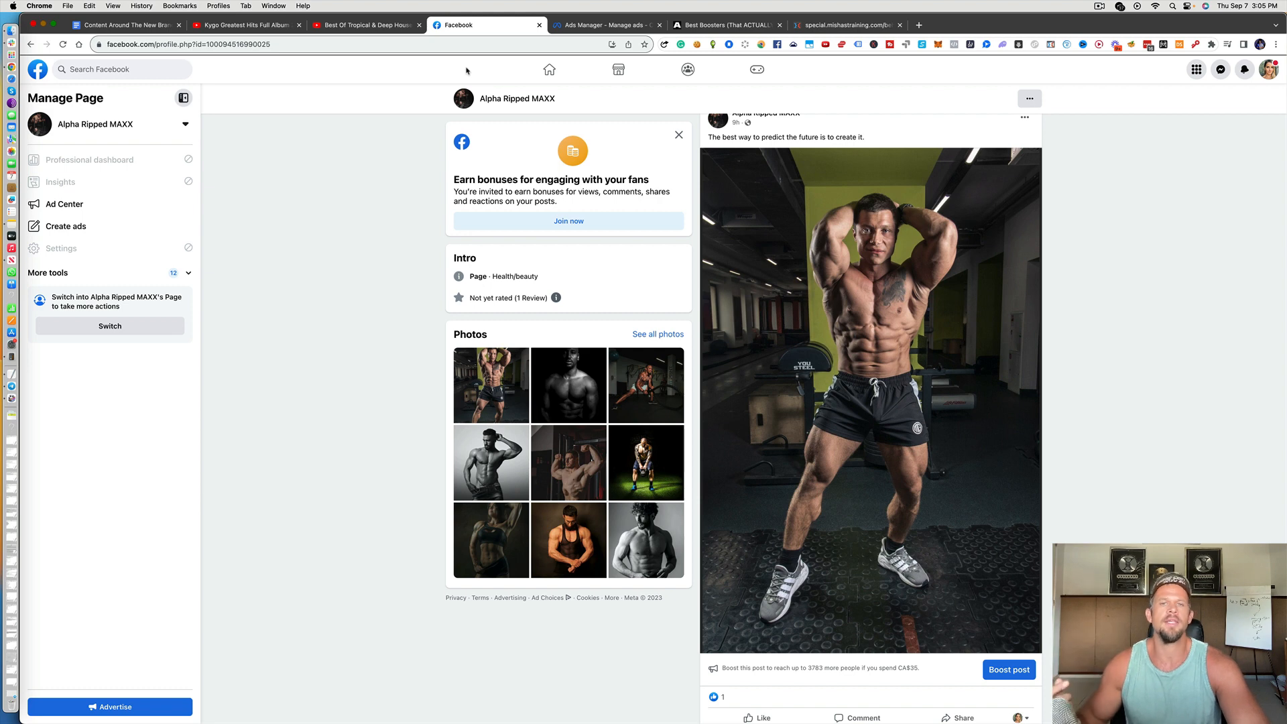
scroll(467, 70, down, 5)
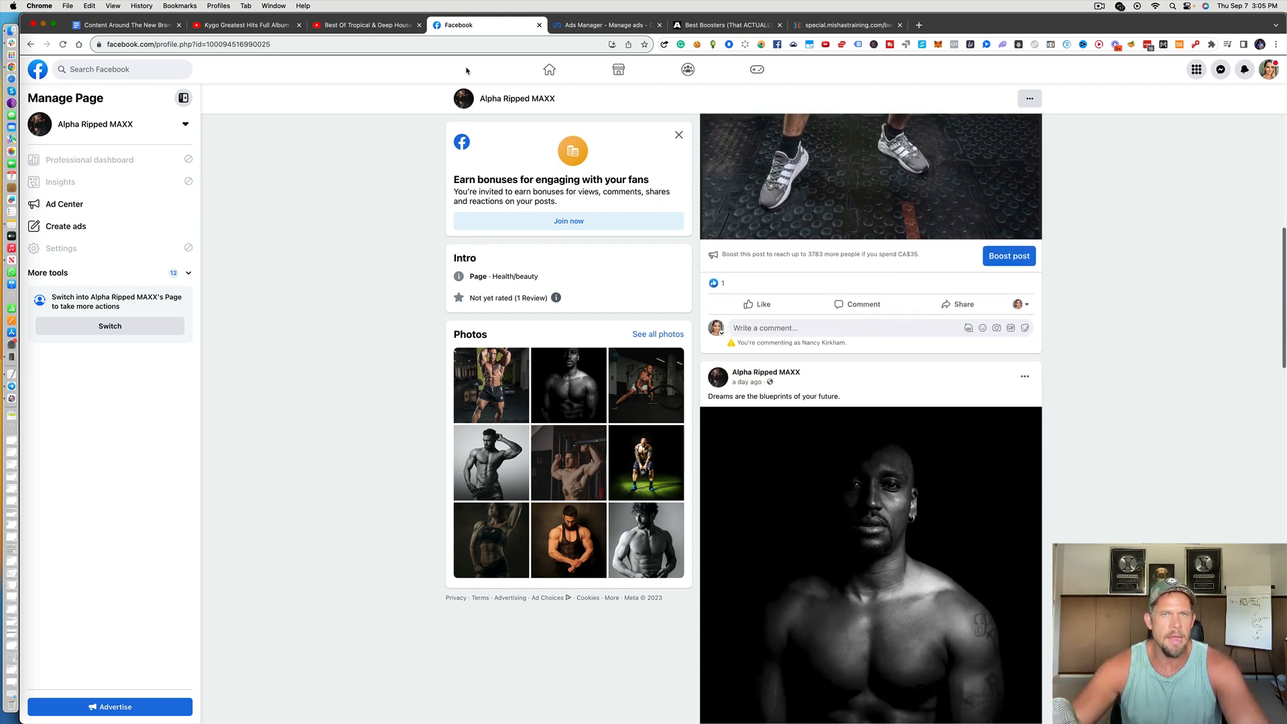
Recheck the Ads Manager campaign list and read through the Alpha Ripped MAXX page's older posts back to late August
click(590, 25)
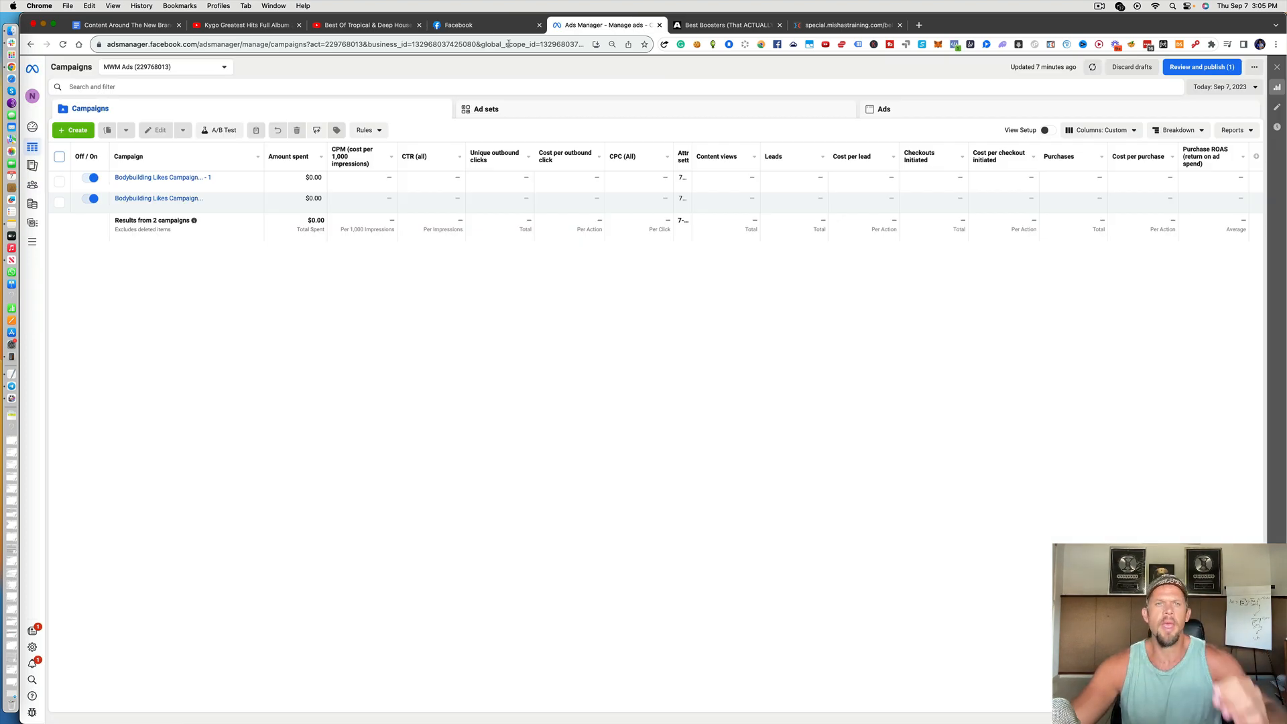
click(482, 24)
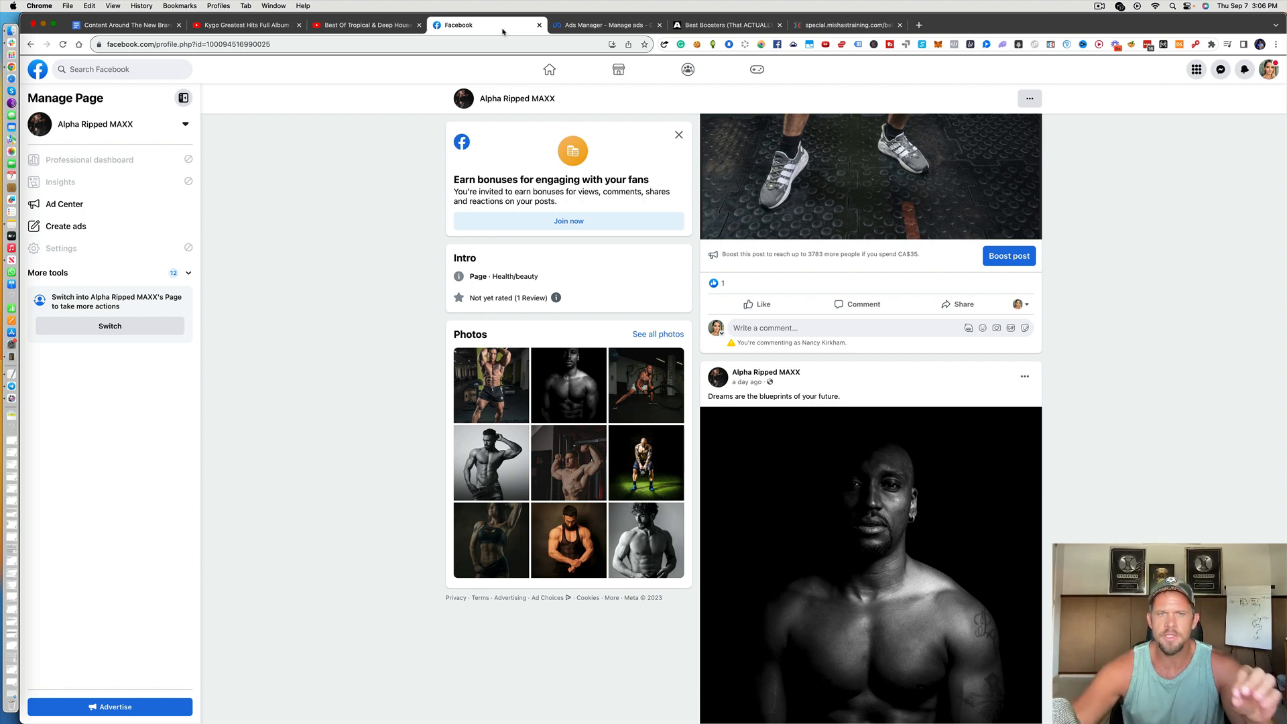
scroll(503, 127, down, 6)
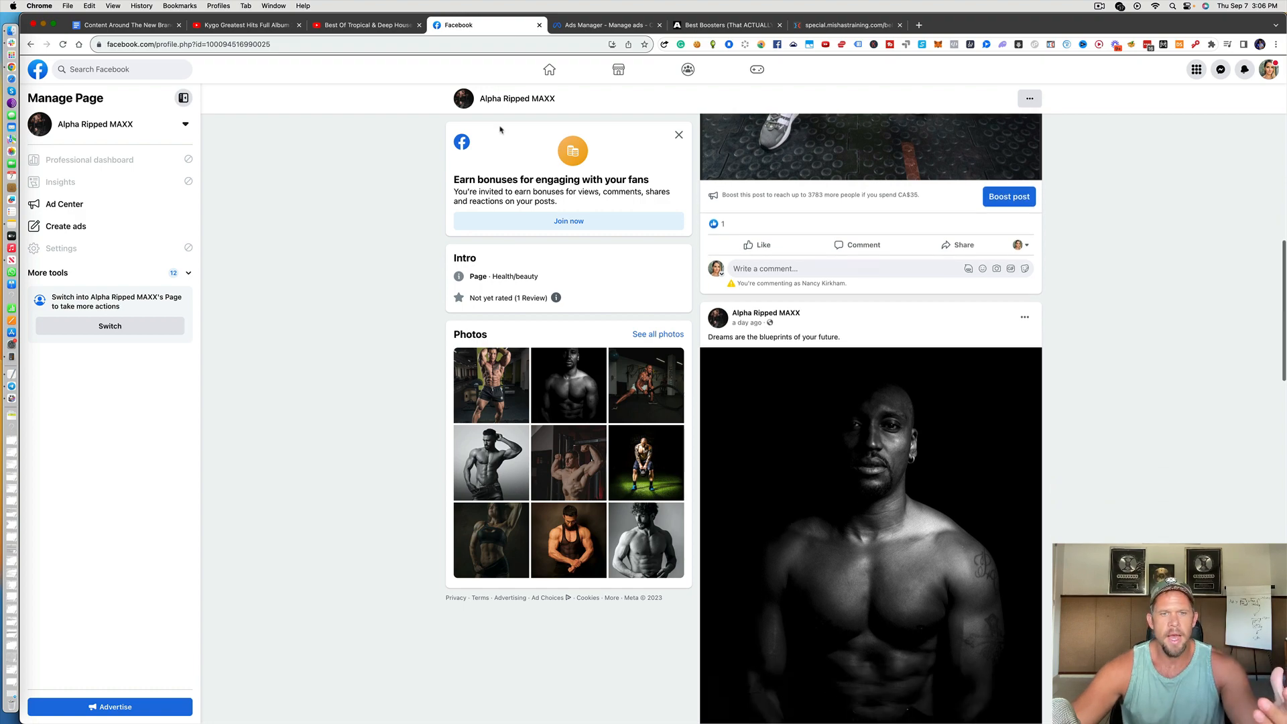
scroll(531, 315, down, 10)
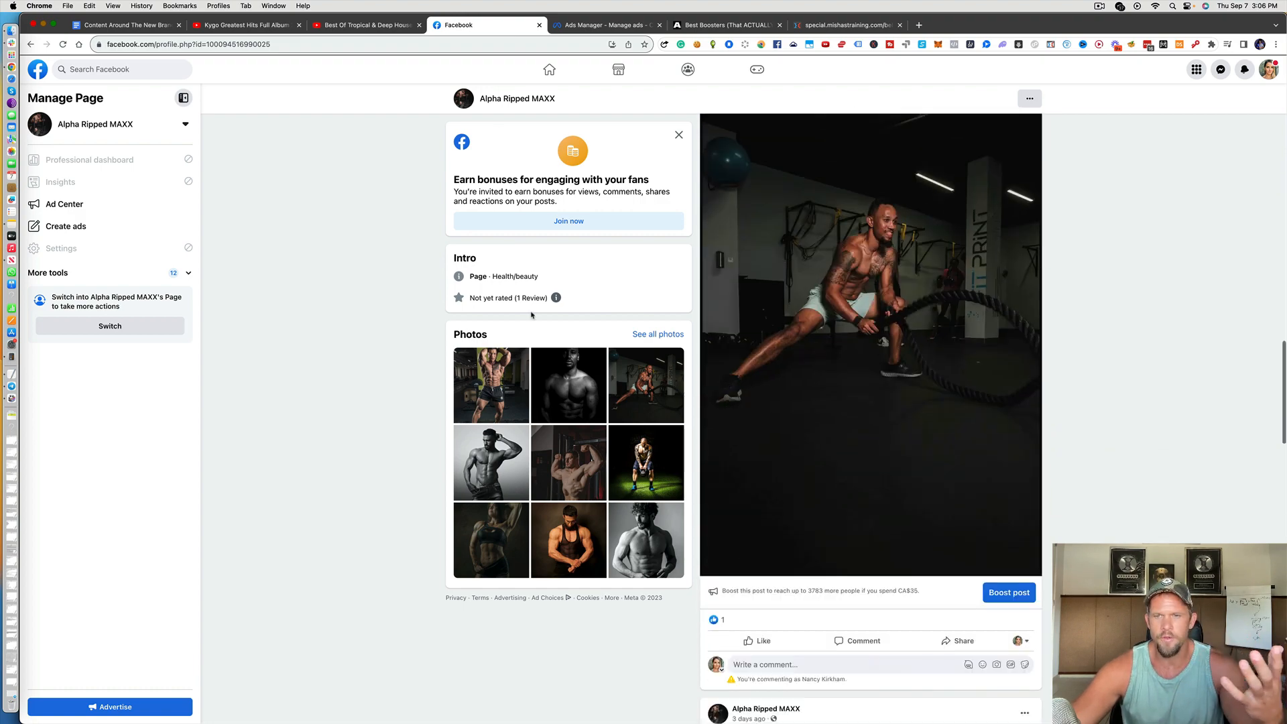
scroll(531, 315, down, 10)
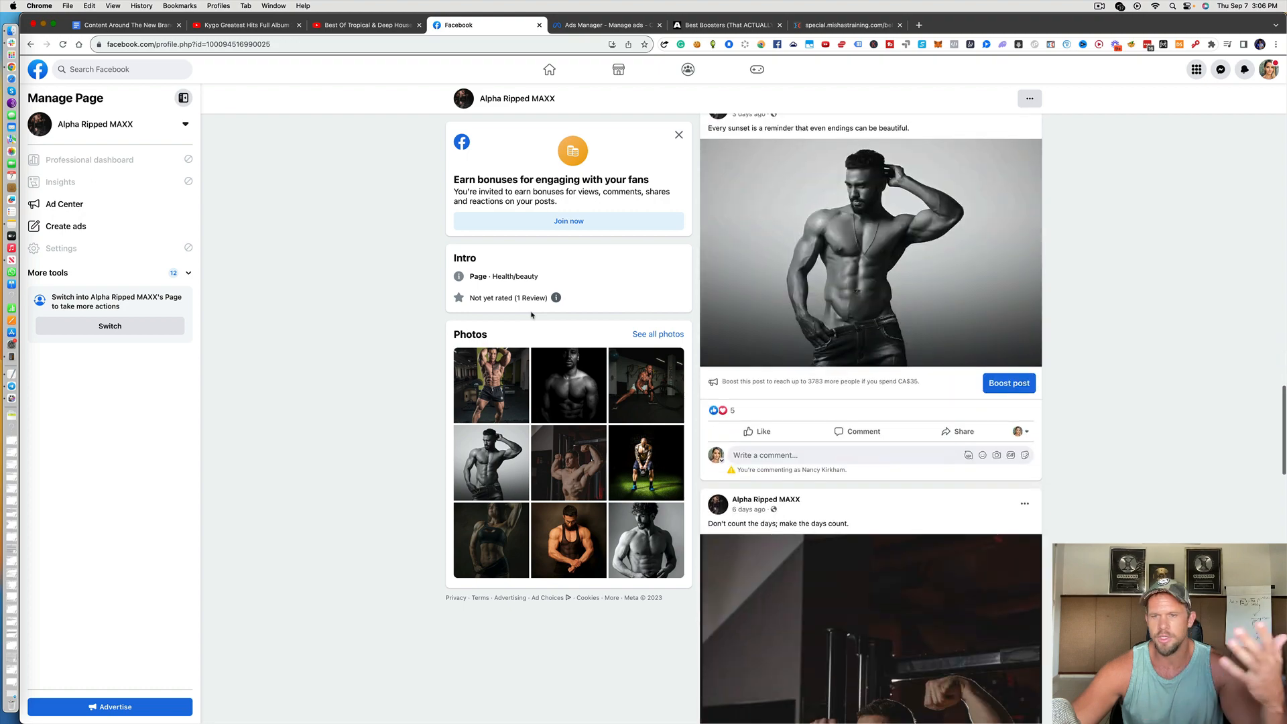
scroll(531, 315, down, 8)
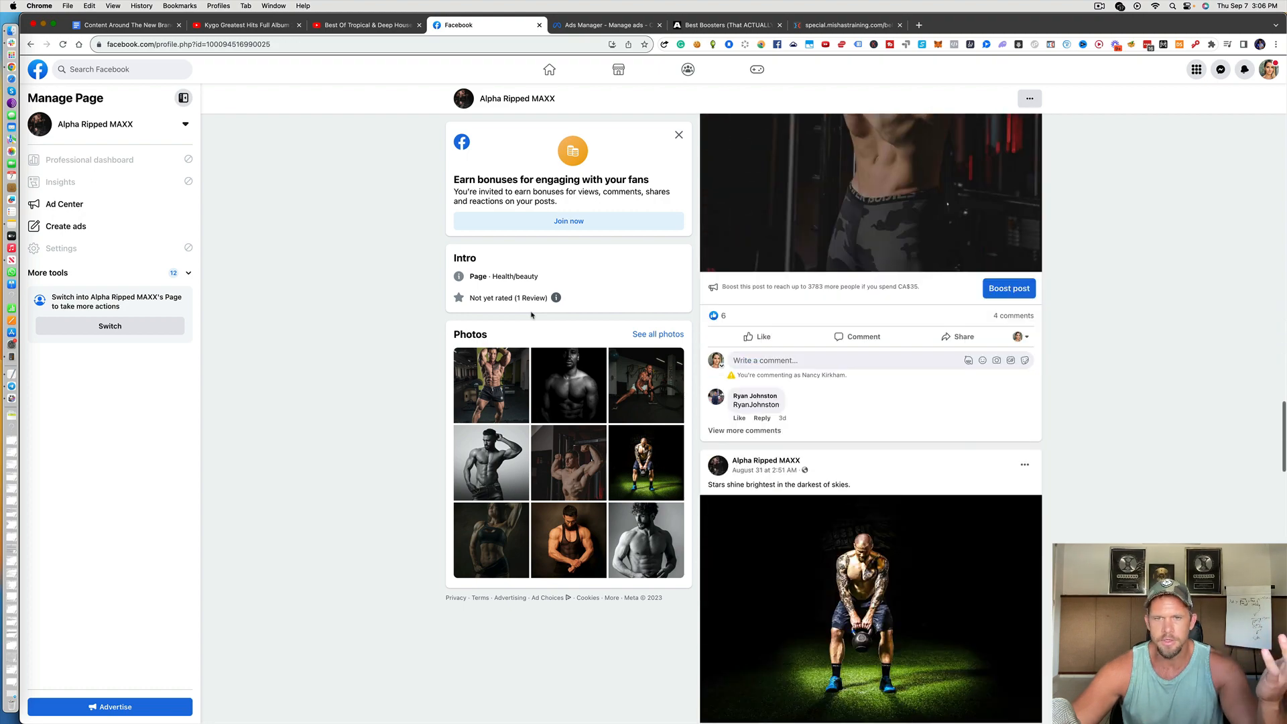
scroll(532, 315, down, 8)
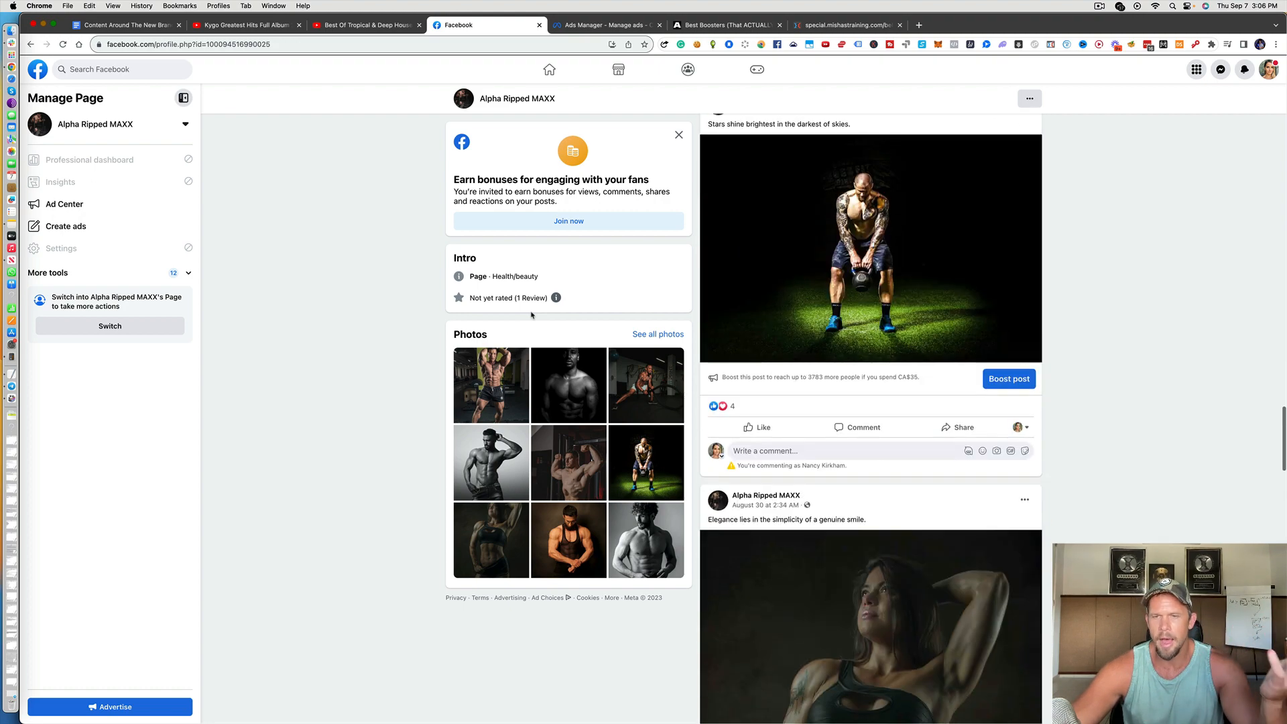
scroll(532, 315, down, 8)
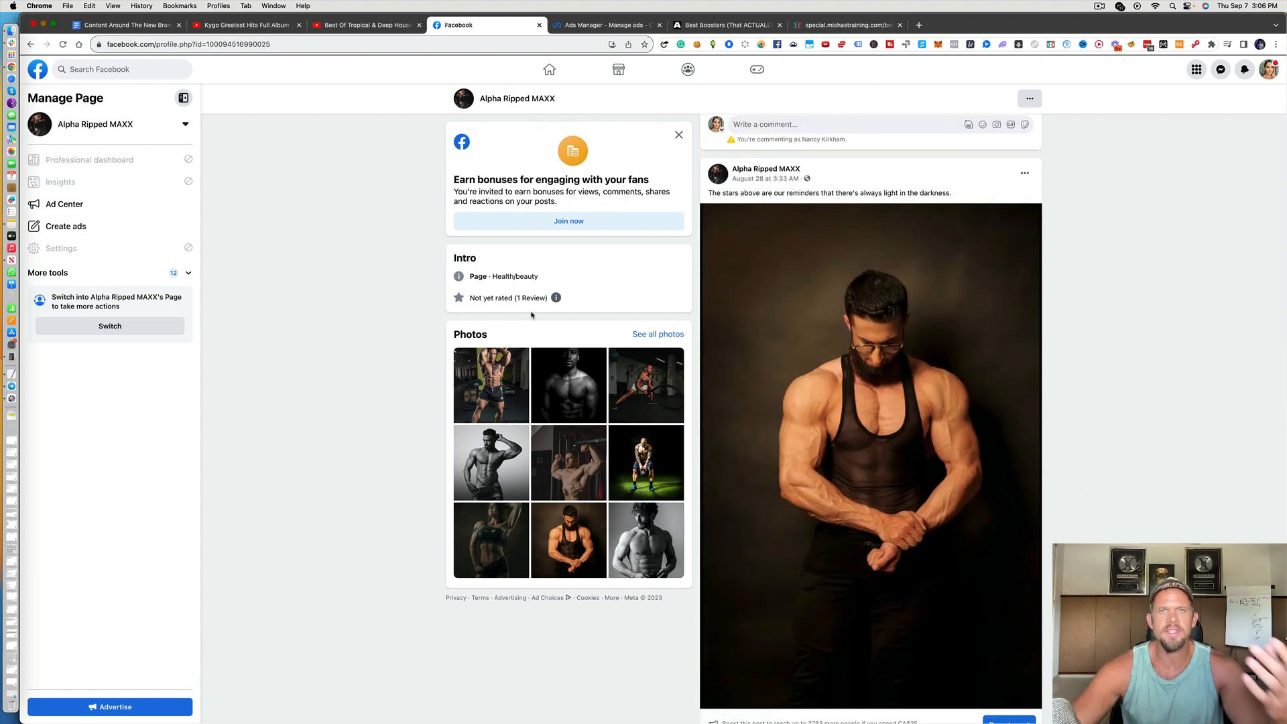
scroll(531, 315, down, 8)
Review the Alpha Ripped MAXX page's header and latest post again, comparing them with the Ads Manager campaign list
scroll(531, 315, up, 20)
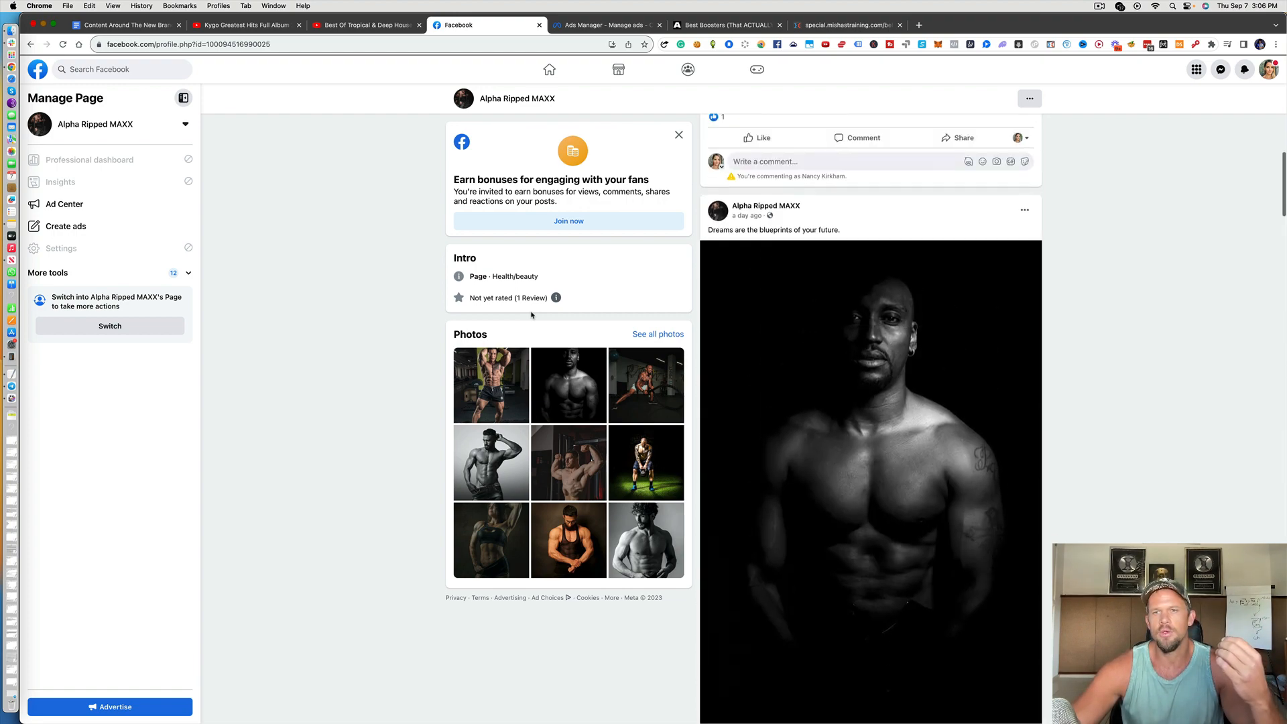
scroll(532, 315, up, 5)
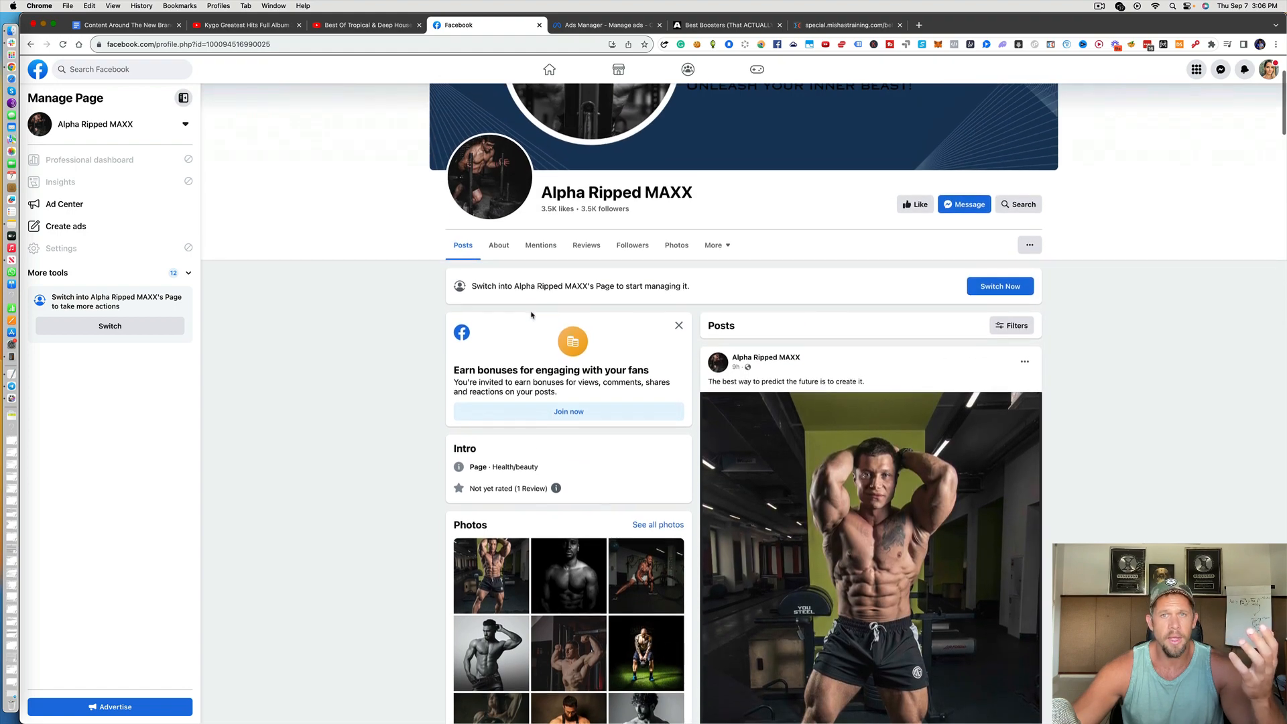
scroll(531, 315, down, 6)
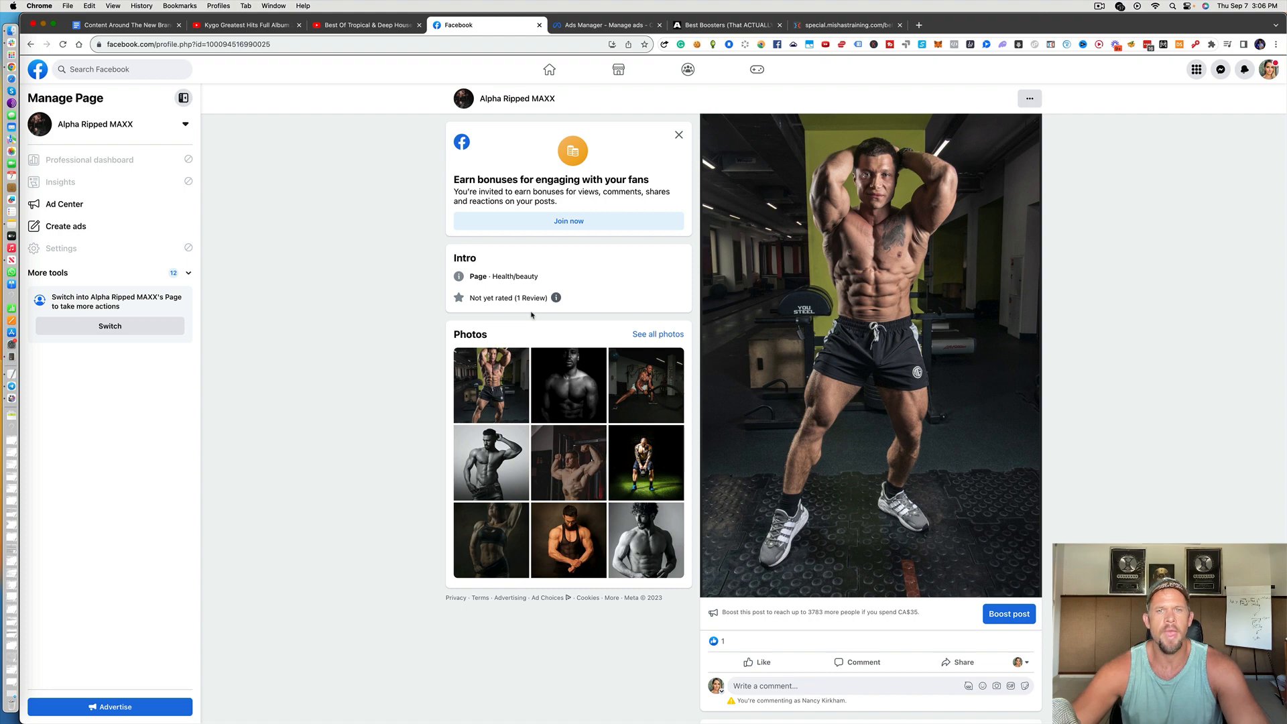
click(600, 30)
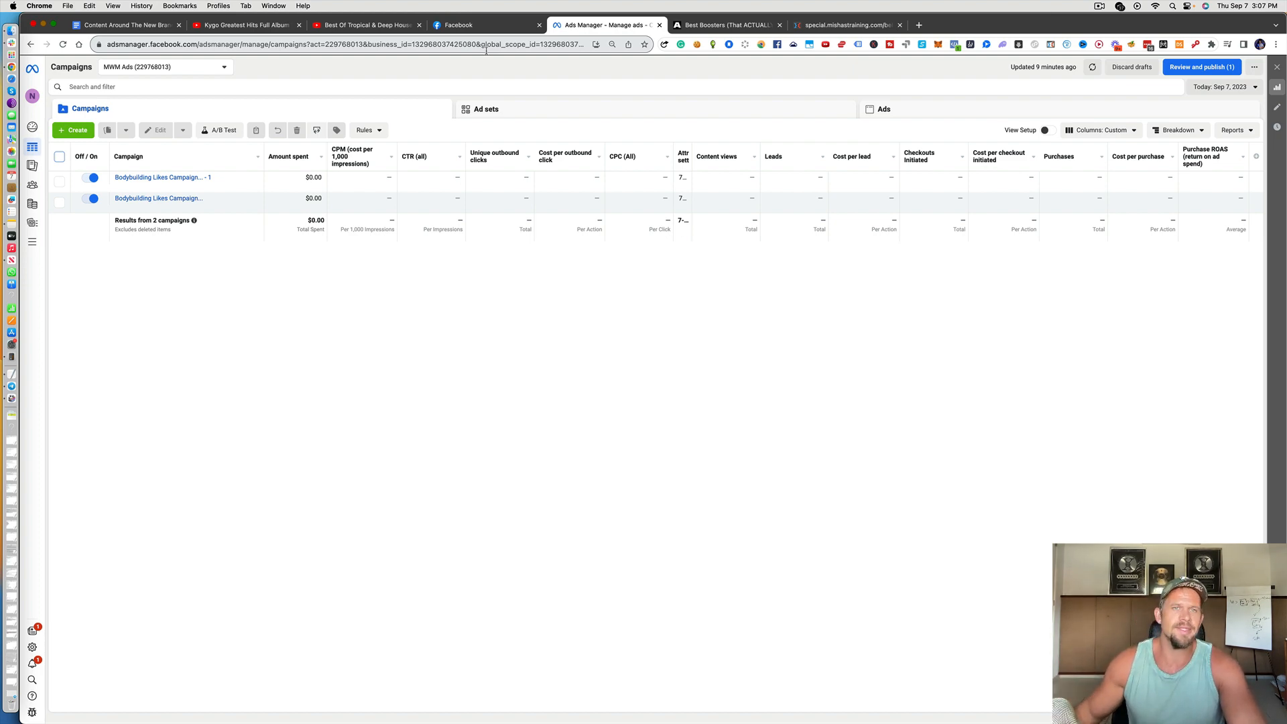
click(491, 27)
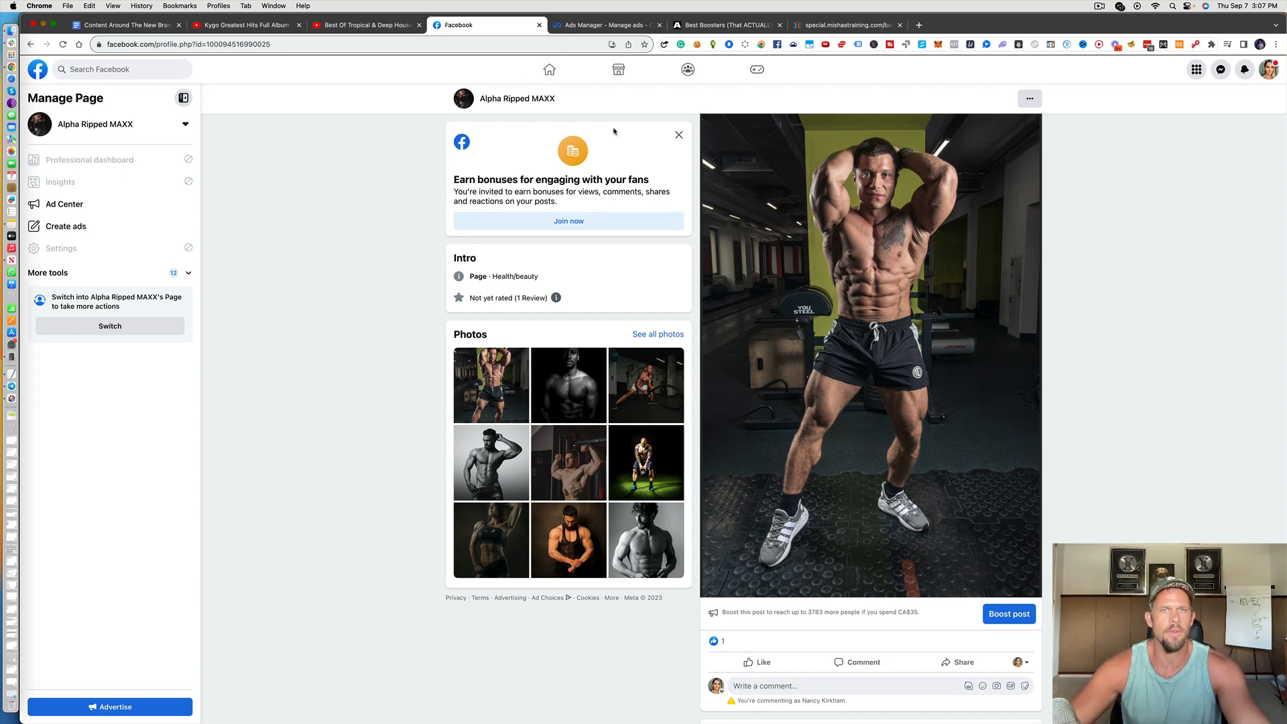
Duplicate the "Bodybuilding Likes Campaign... - 1" campaign in Ads Manager as one new campaign, keeping existing reactions, and close its editor
click(614, 26)
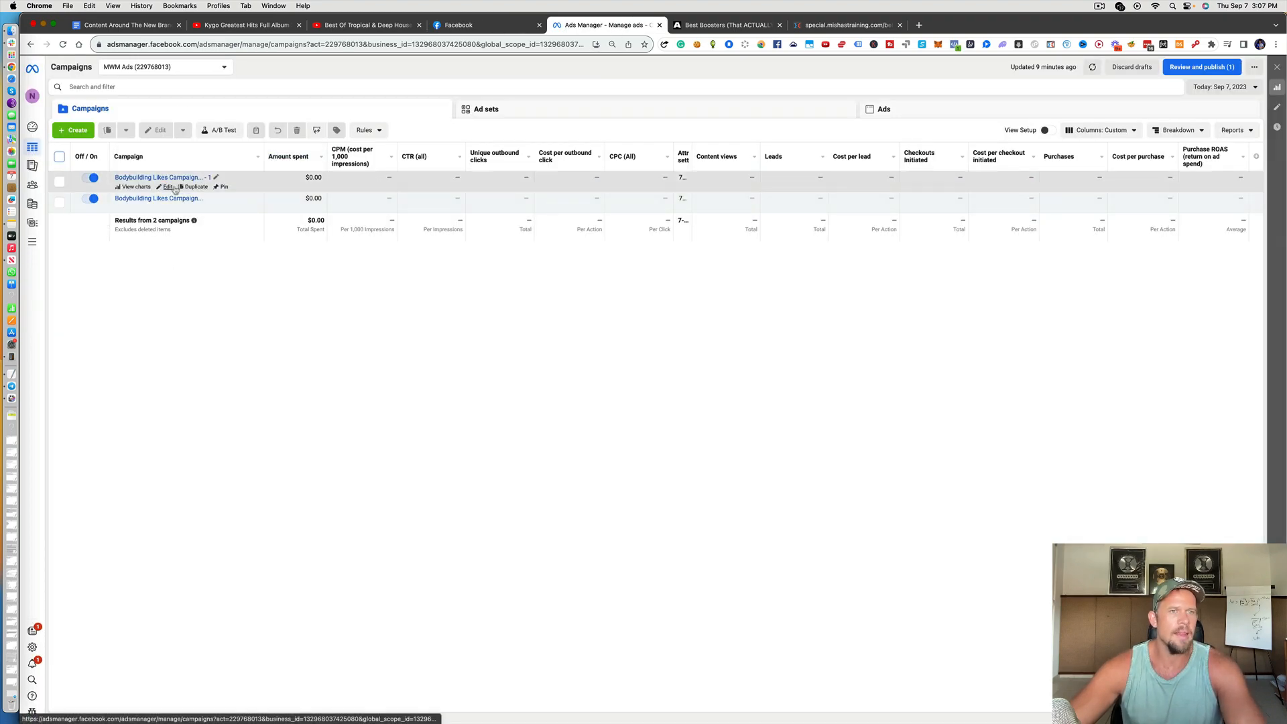
click(194, 187)
mouse_move(710, 341)
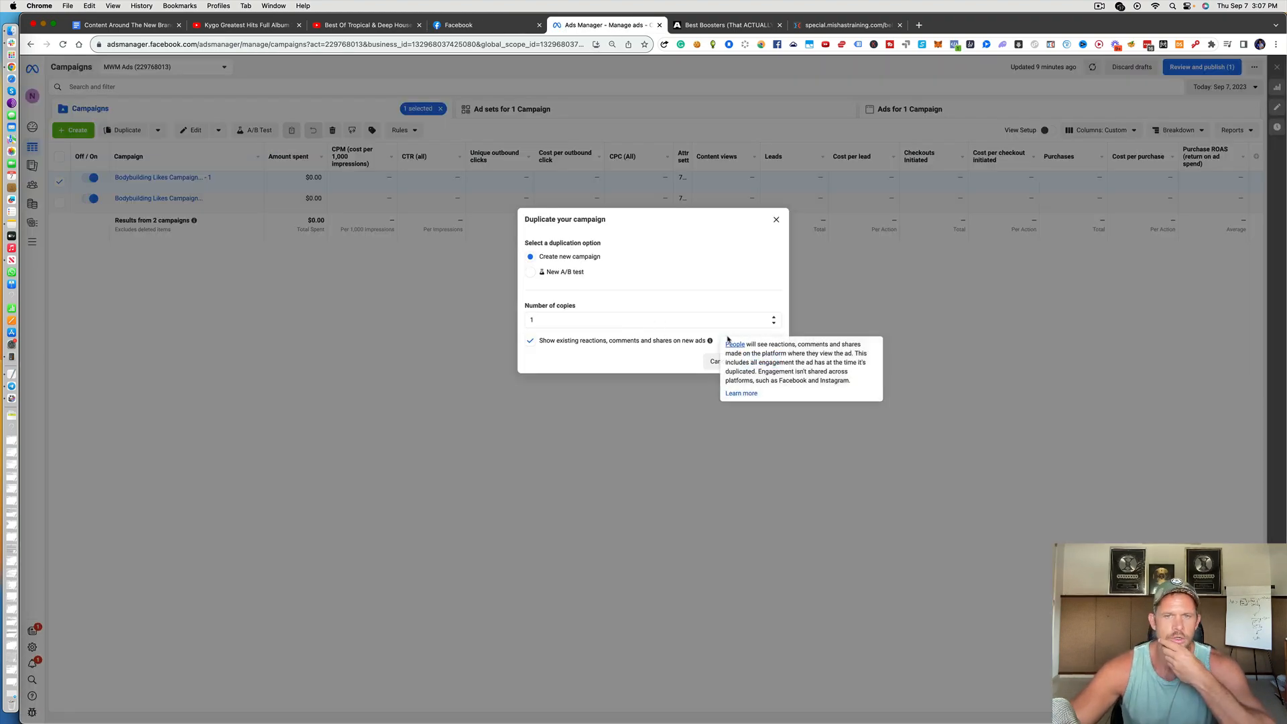
click(767, 361)
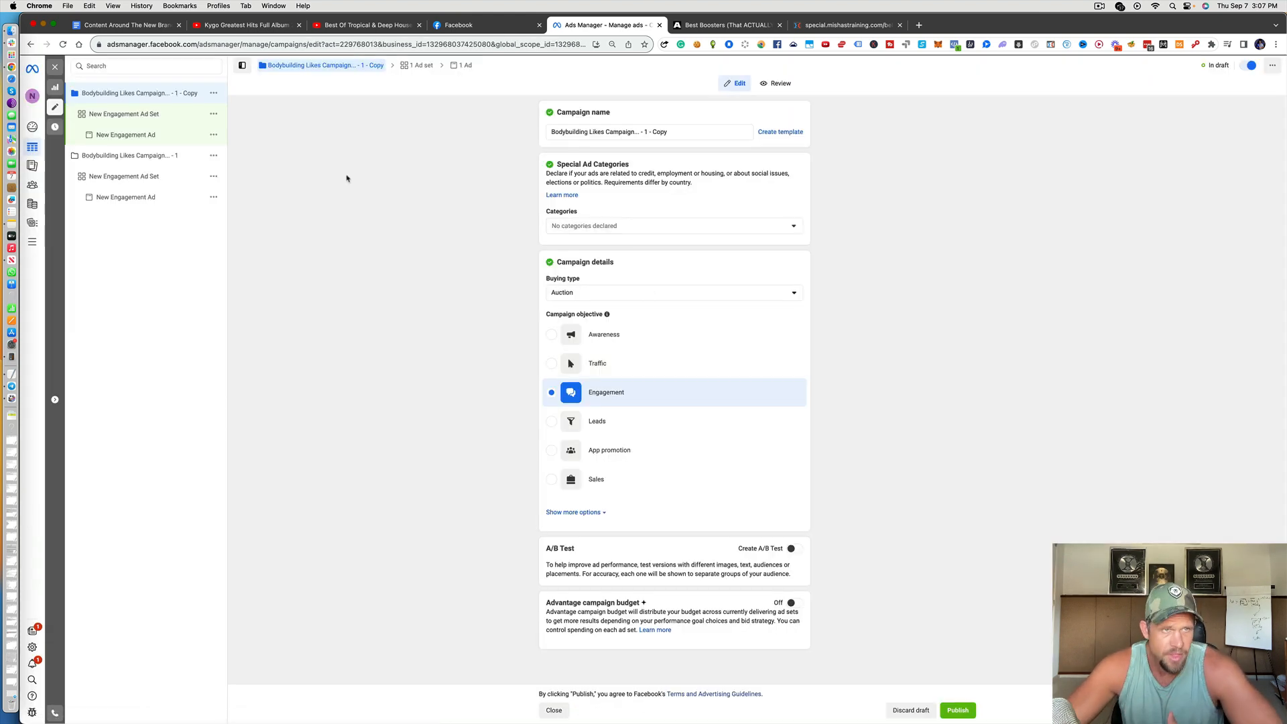
click(56, 67)
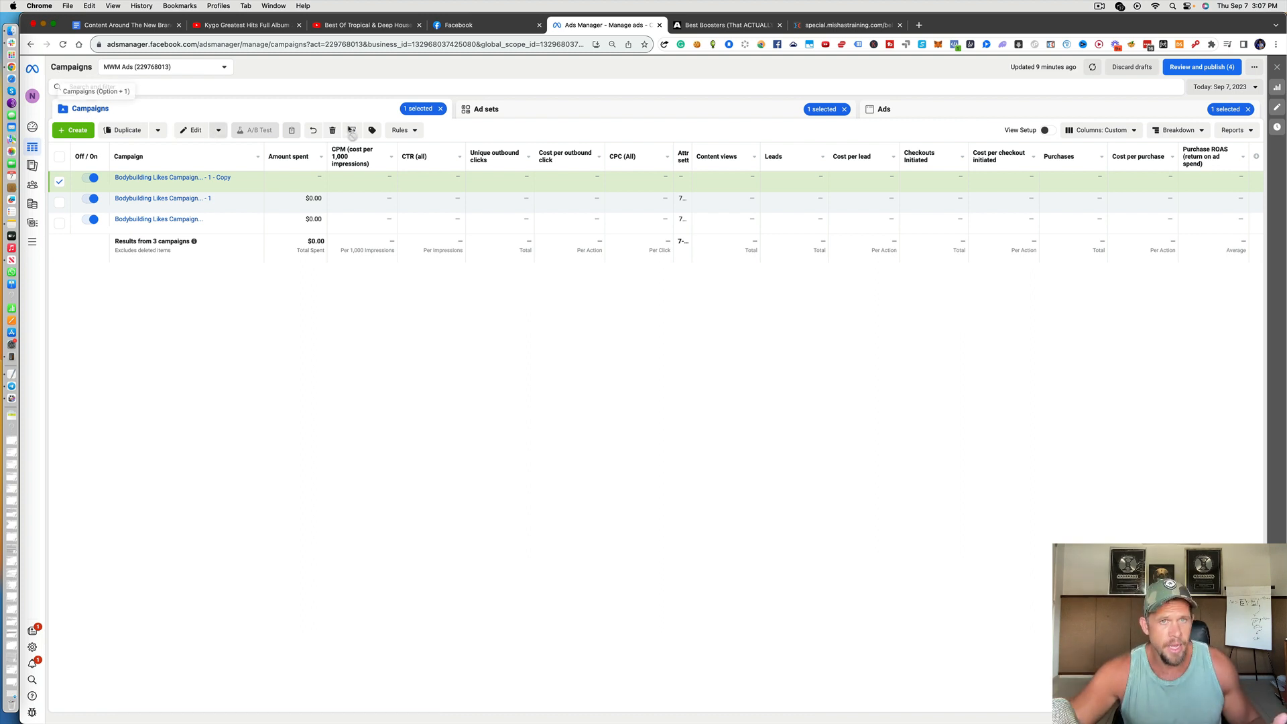
Examine the campaign, ad set and ad levels of the copied Bodybuilding Likes campaign, ending on the campaign list
click(507, 111)
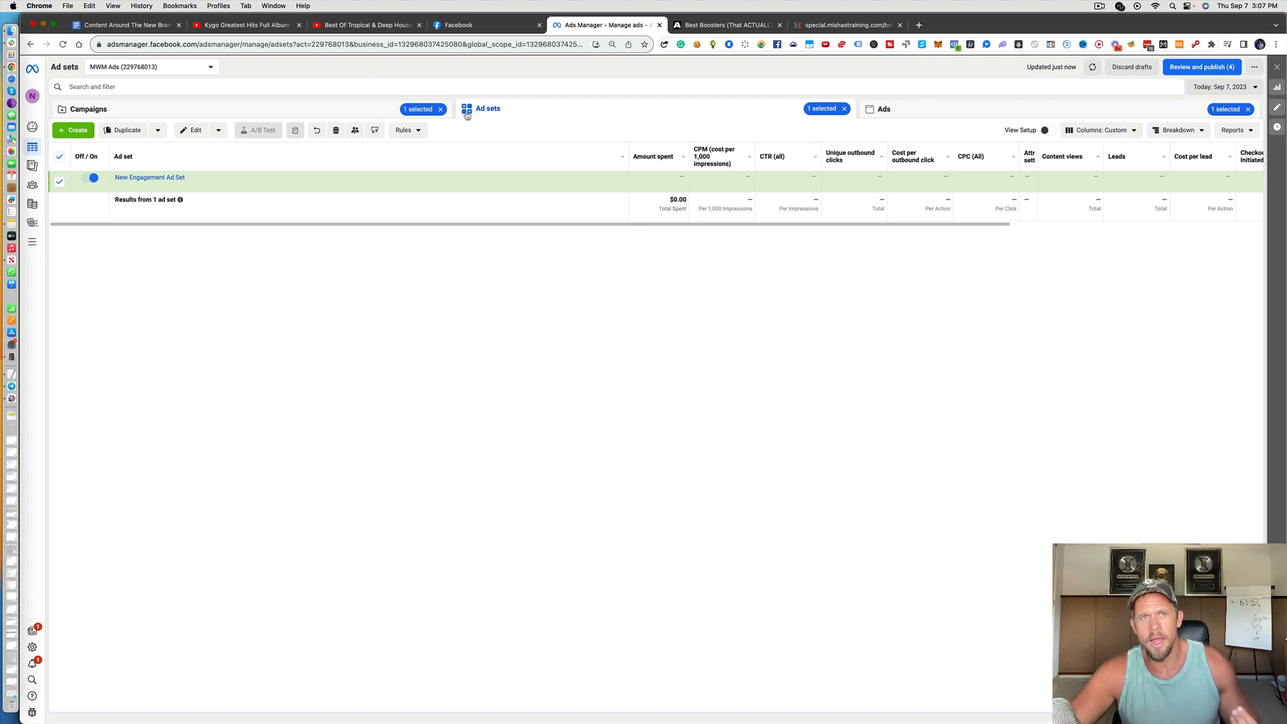
click(372, 110)
click(563, 106)
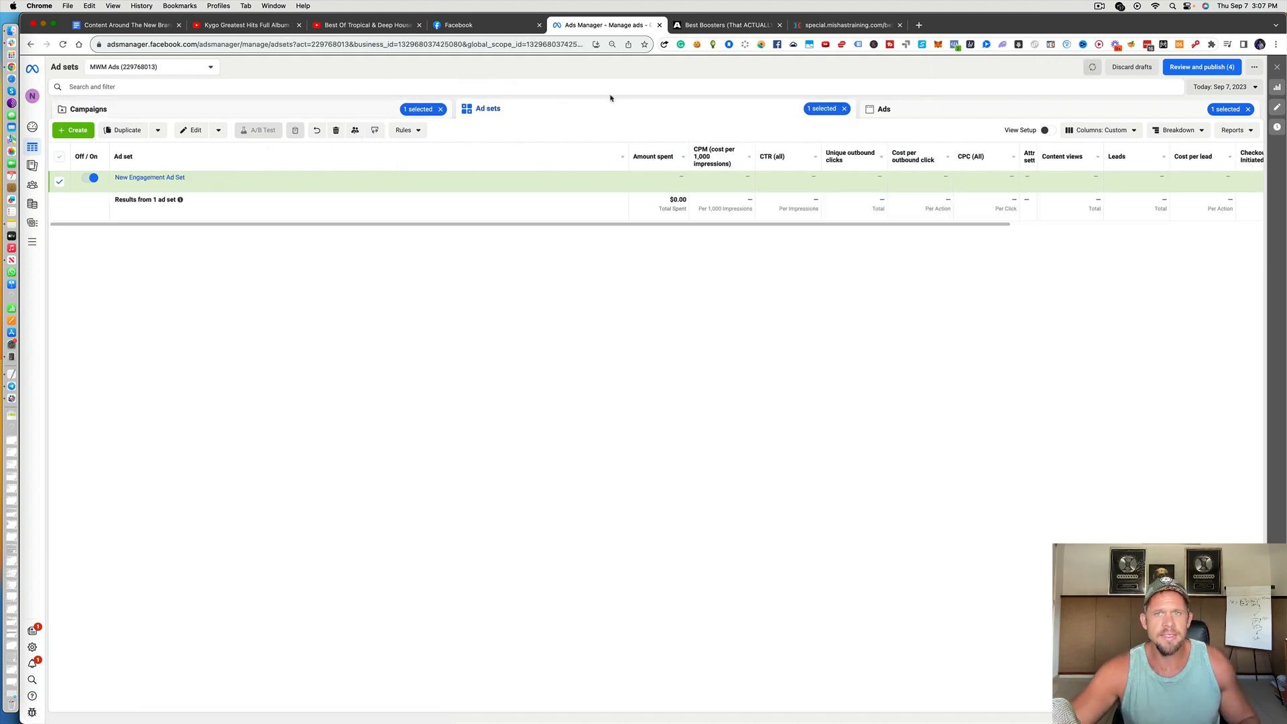
click(926, 105)
click(747, 108)
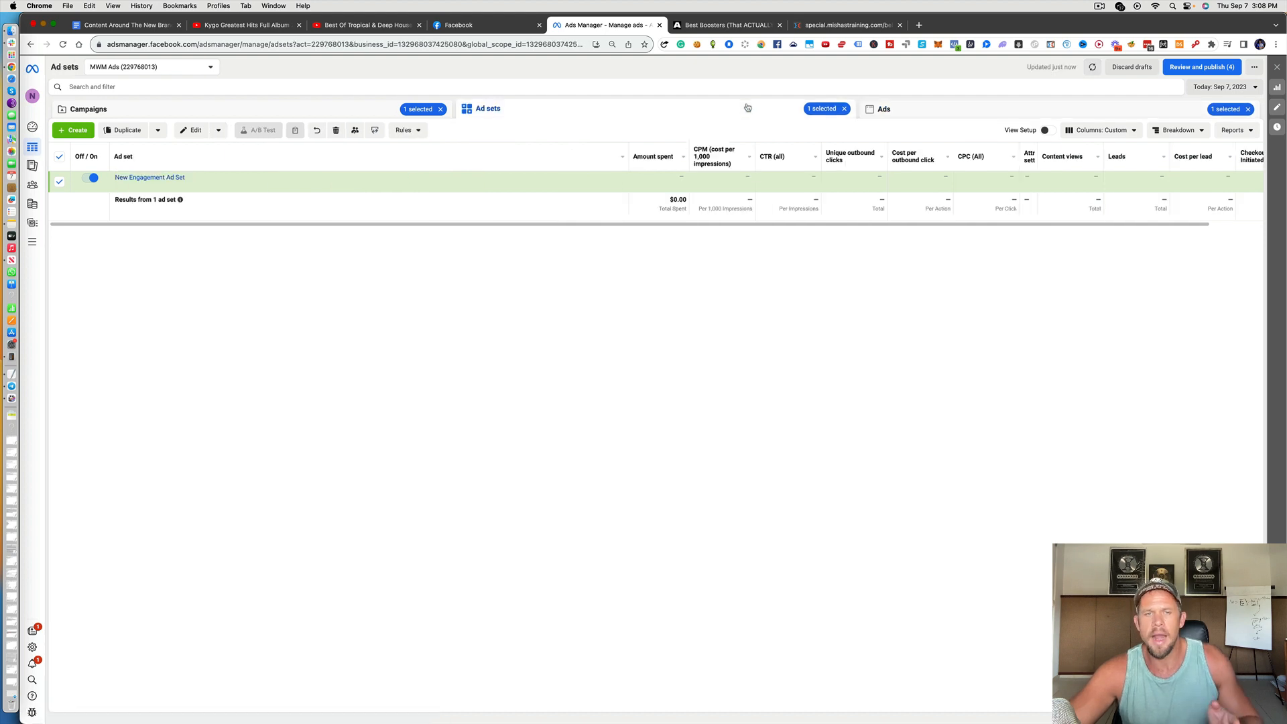
click(372, 108)
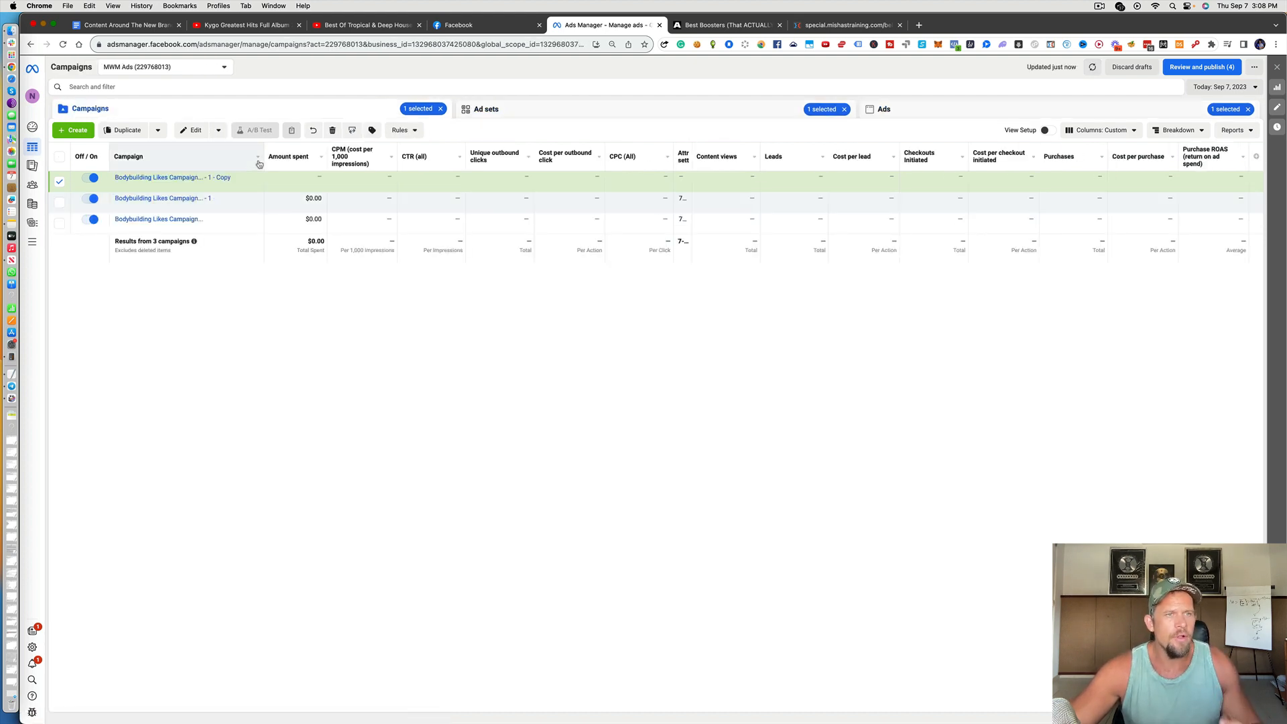
Open the copied Bodybuilding Likes campaign for editing and check its Engagement objective and the objective's description
click(193, 132)
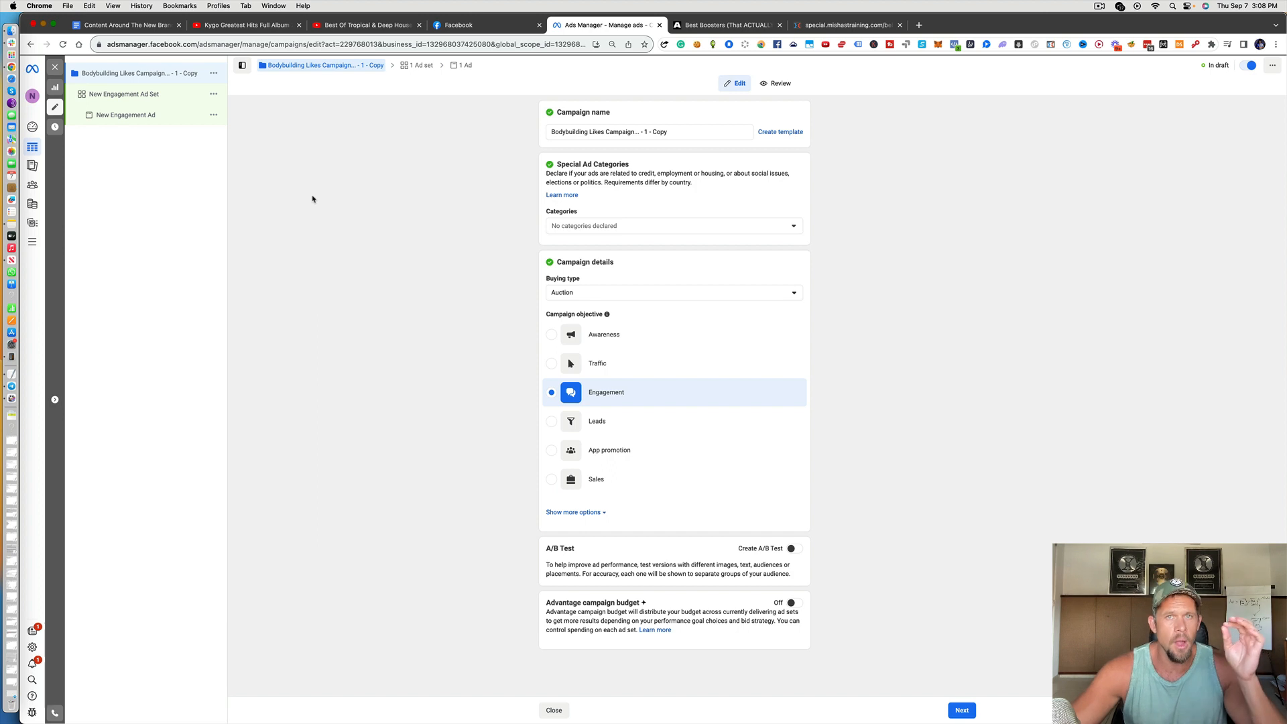
scroll(312, 199, down, 1)
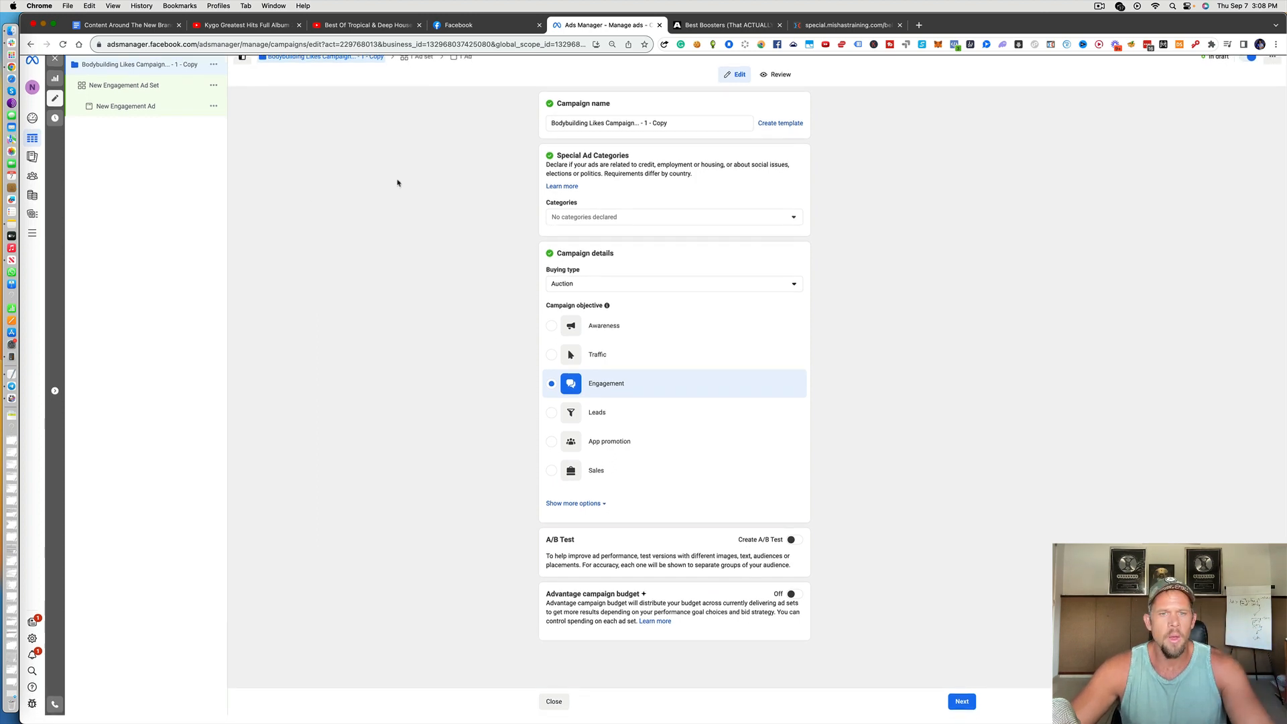
mouse_move(593, 383)
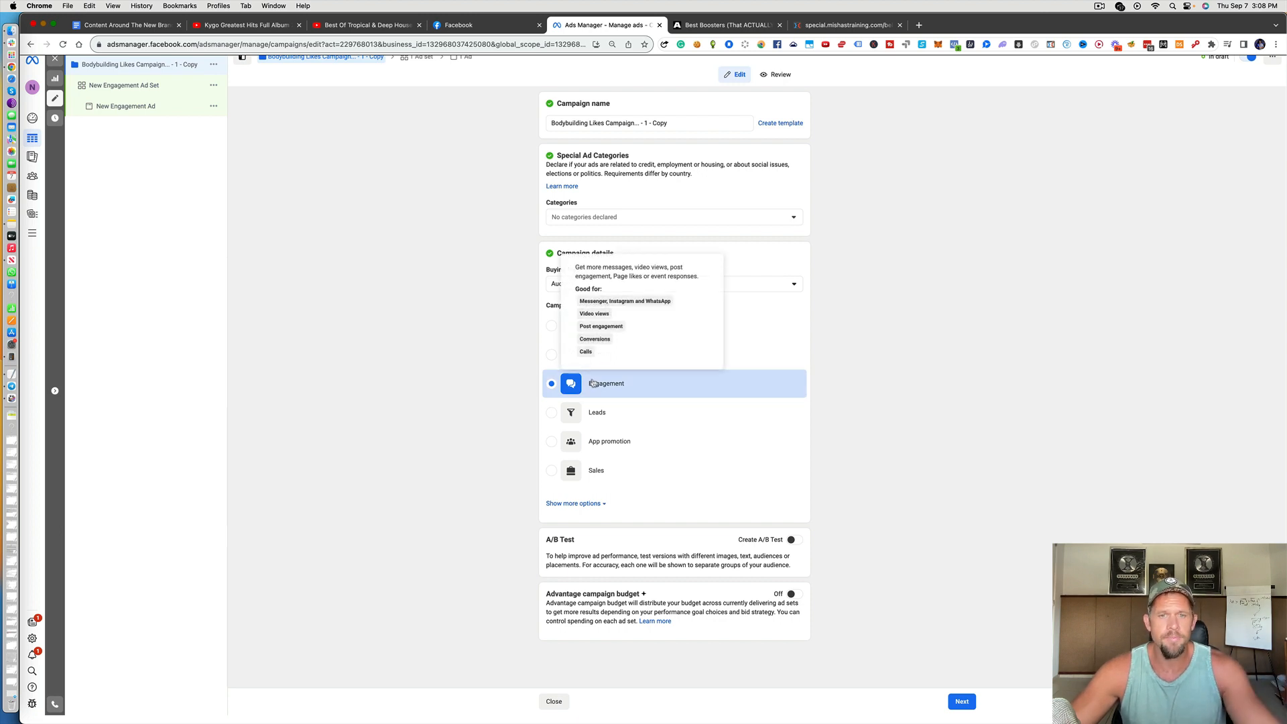
Advance to the New Engagement Ad Set and review its conversion location, performance goal, Facebook Page, budget and schedule
click(961, 702)
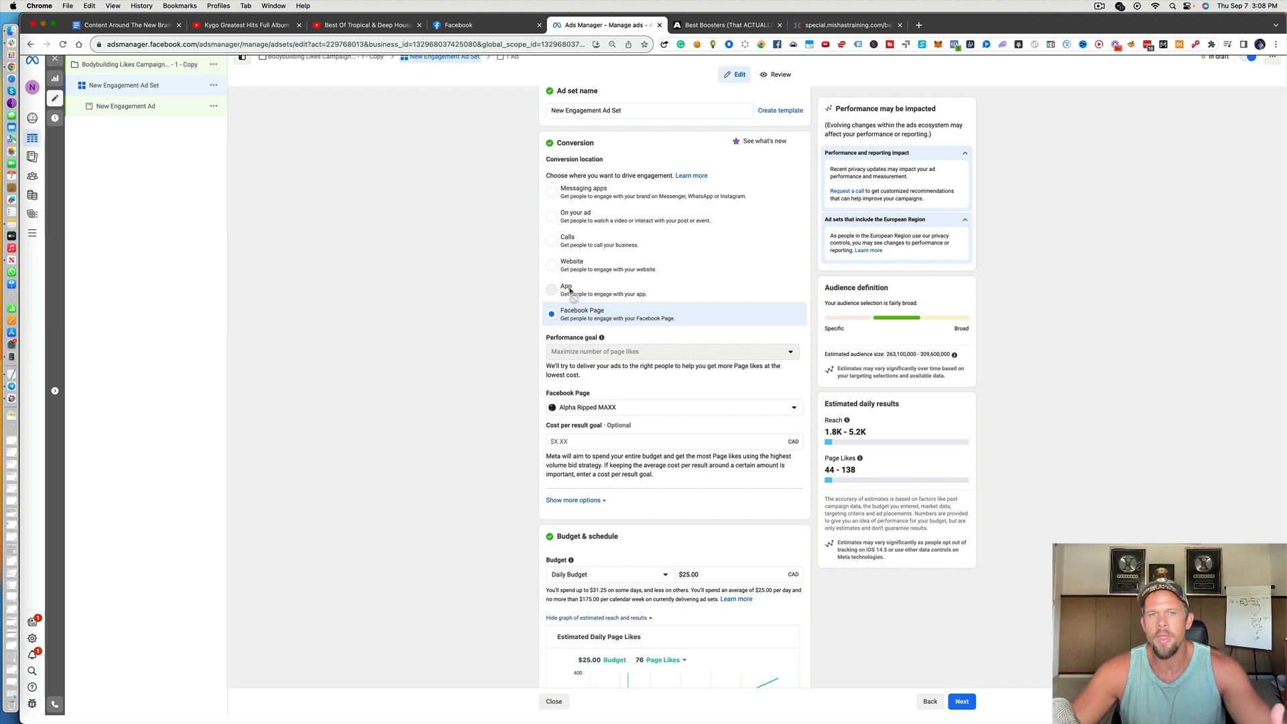
mouse_move(570, 291)
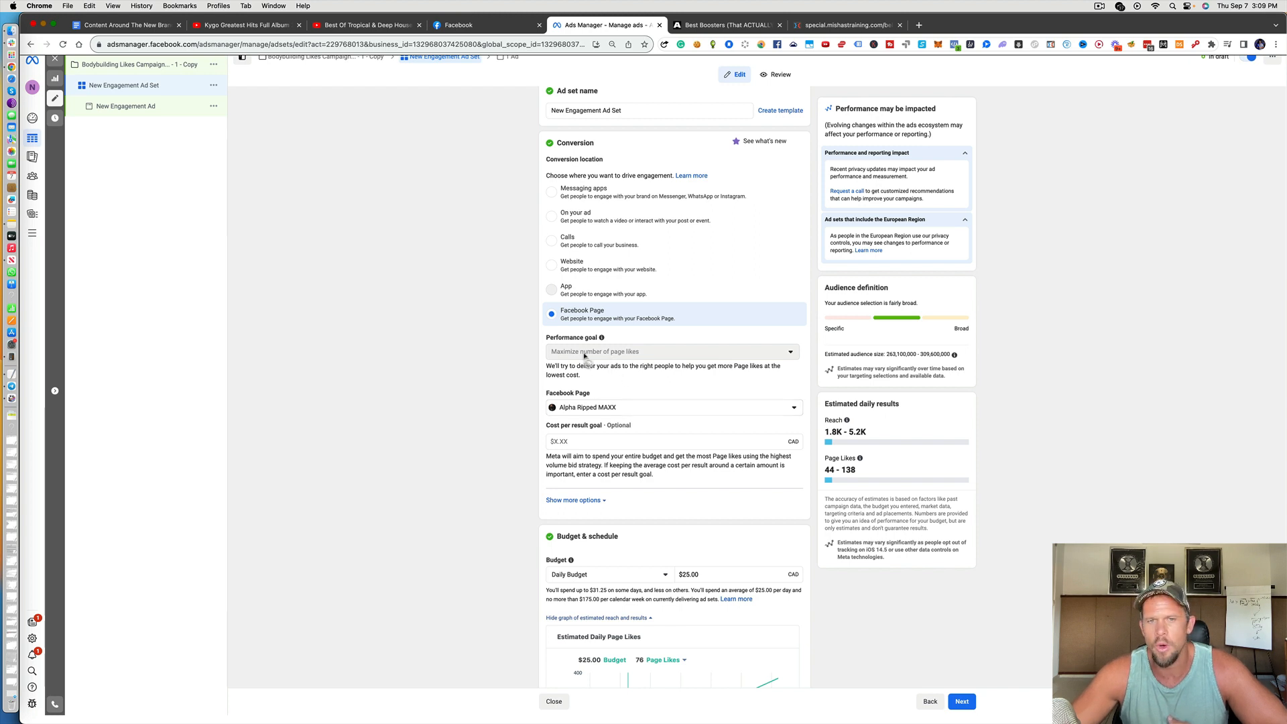
scroll(603, 361, down, 1)
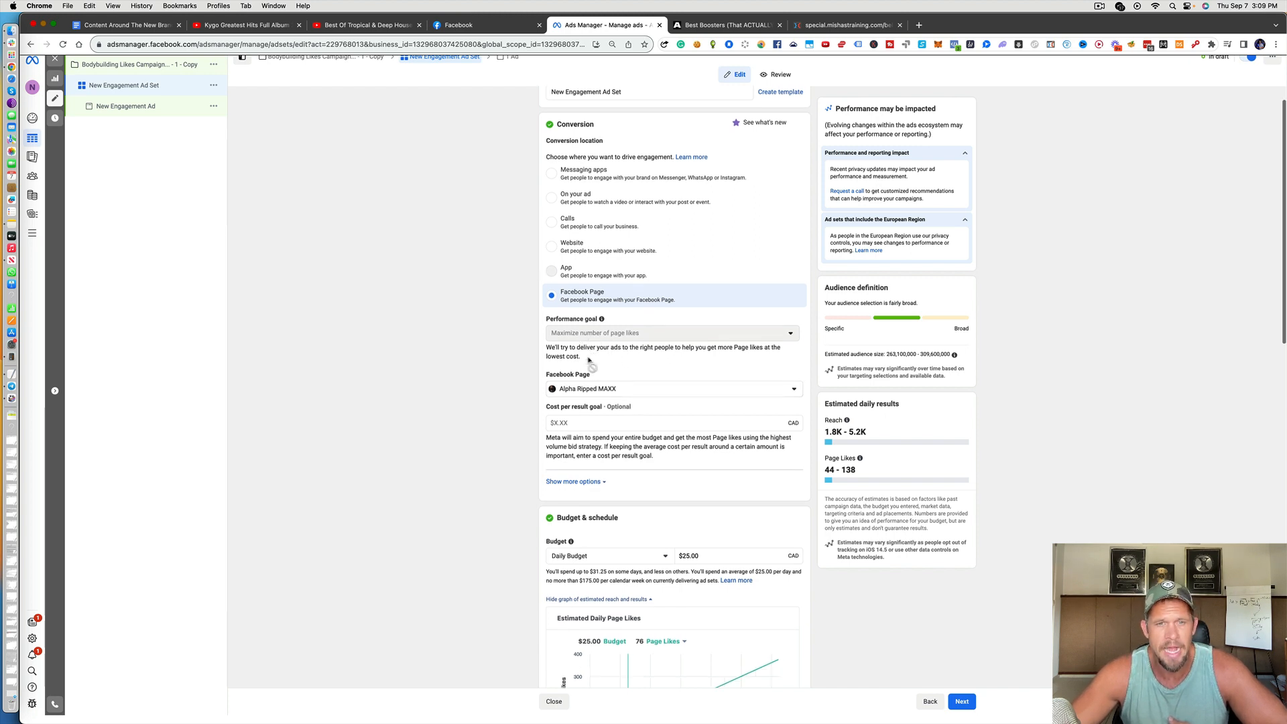
scroll(589, 361, down, 10)
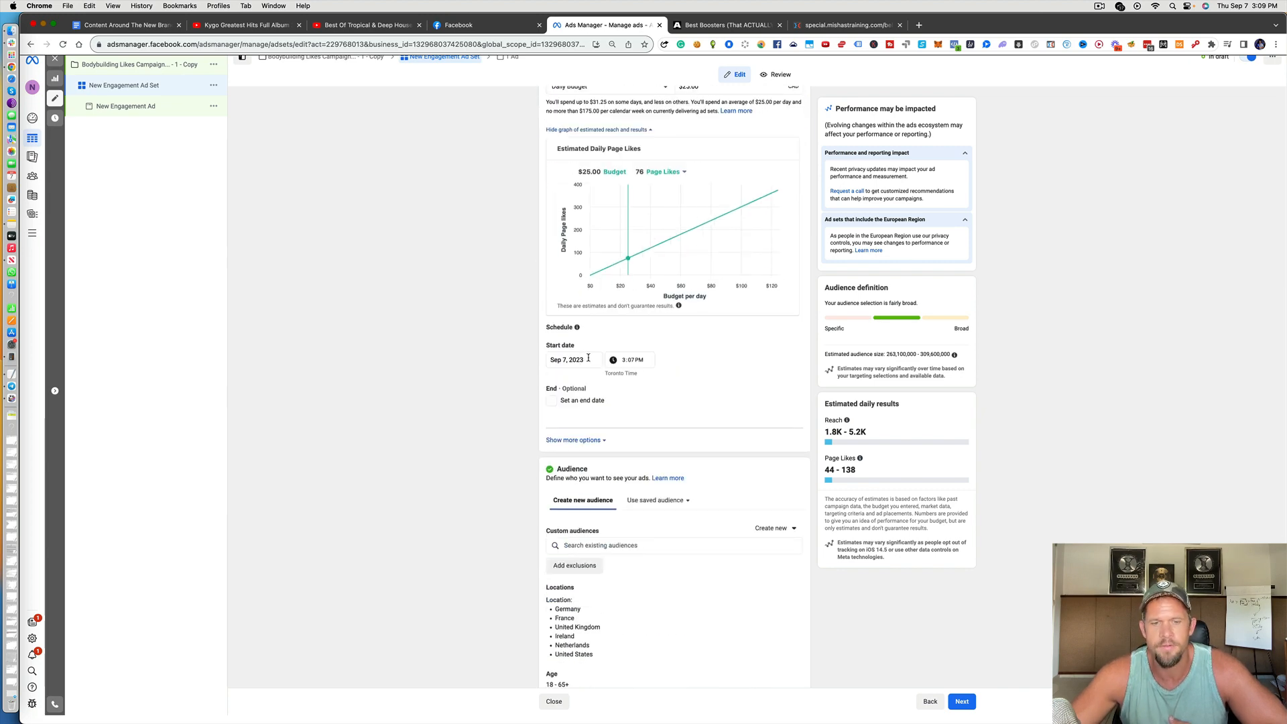
scroll(588, 359, down, 4)
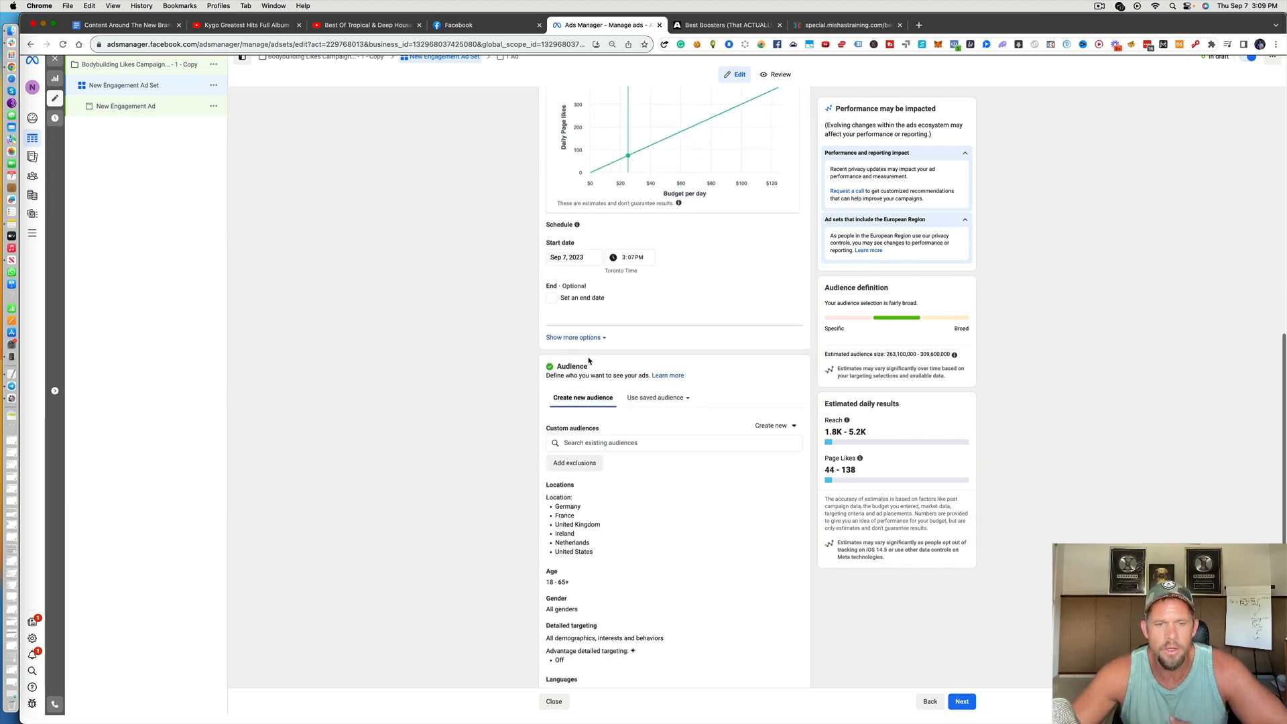
Examine the ad set's audience settings, covering locations, age, gender, detailed targeting and languages, through to the beneficiary and placements sections
scroll(602, 418, down, 1)
scroll(602, 418, down, 2)
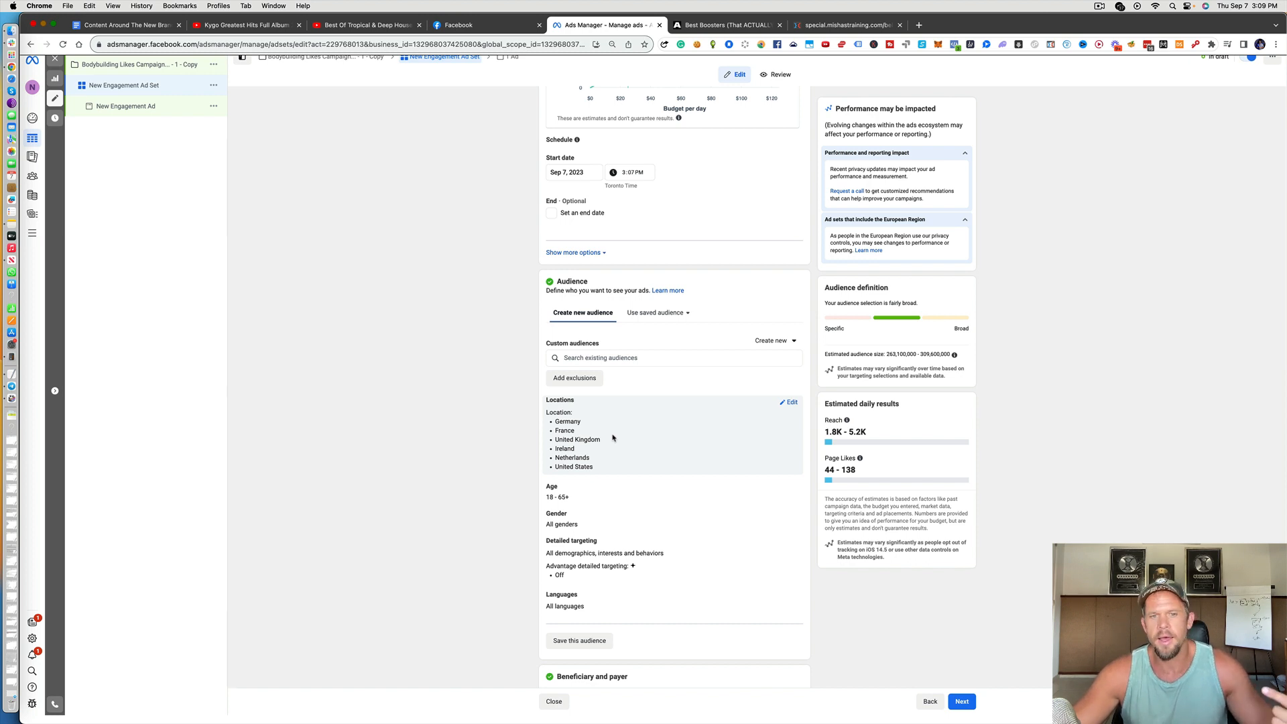
scroll(612, 438, down, 1)
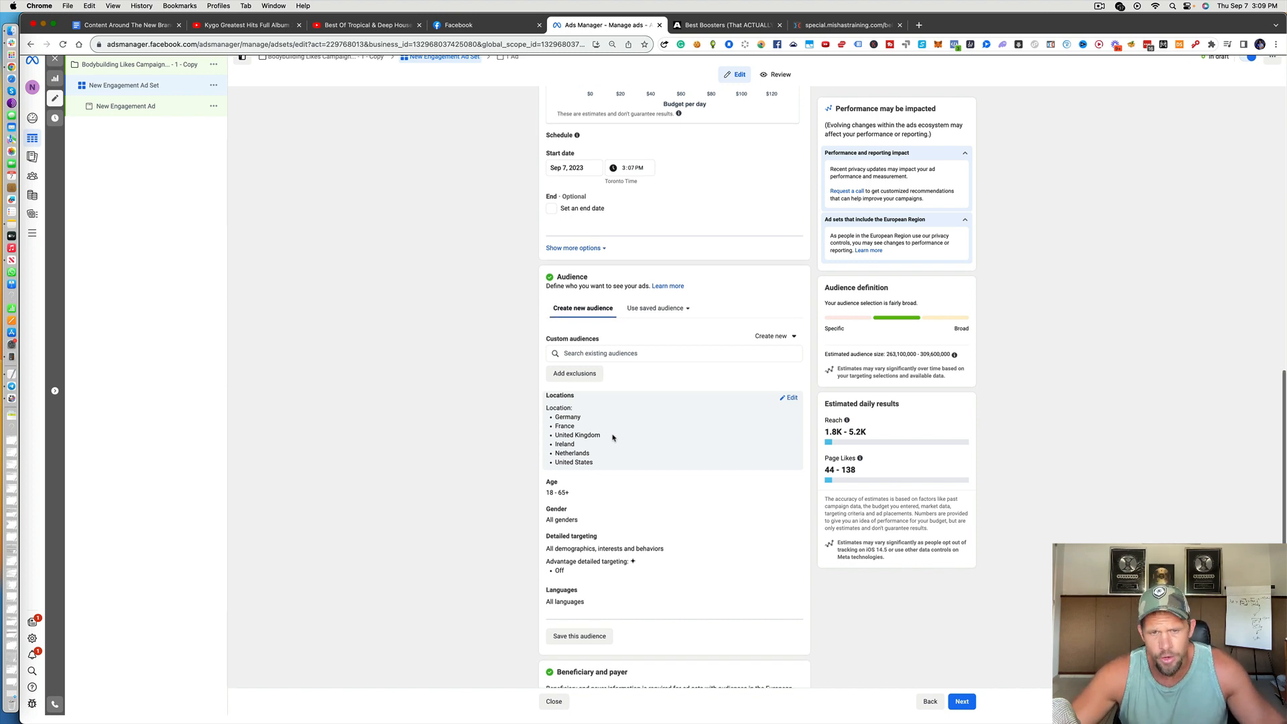
scroll(611, 438, up, 1)
scroll(612, 437, down, 1)
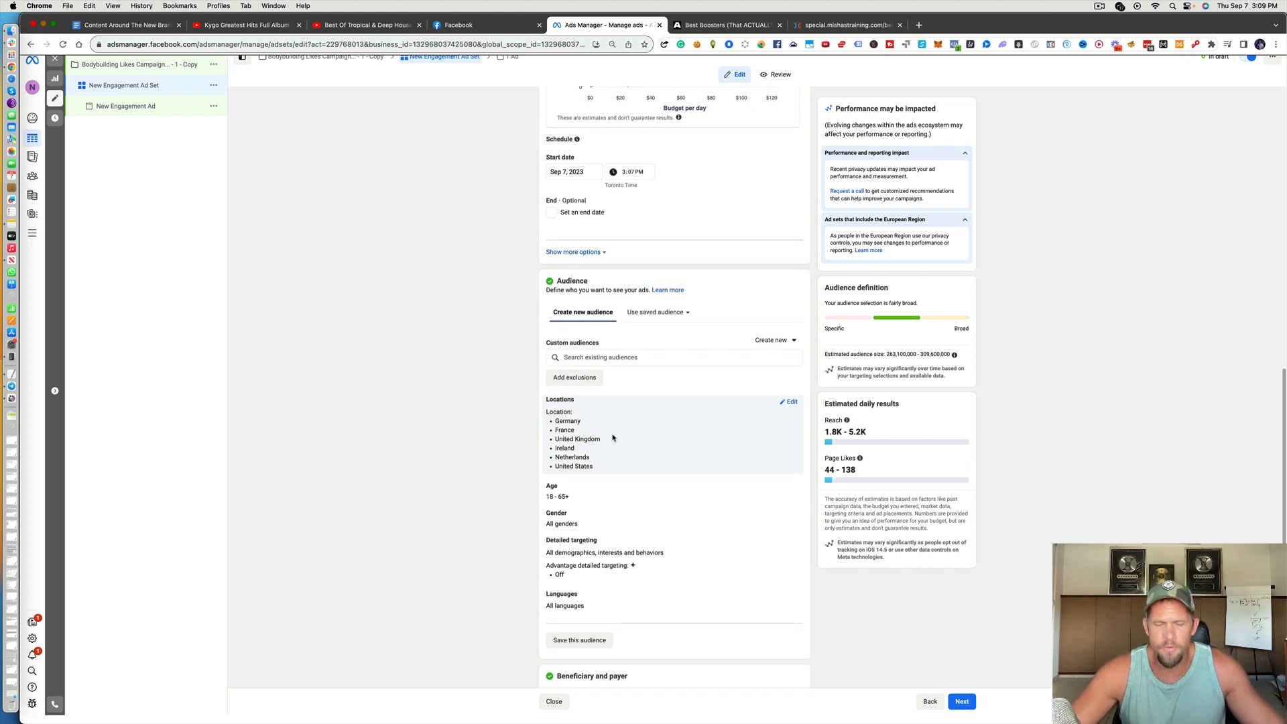
scroll(612, 438, down, 1)
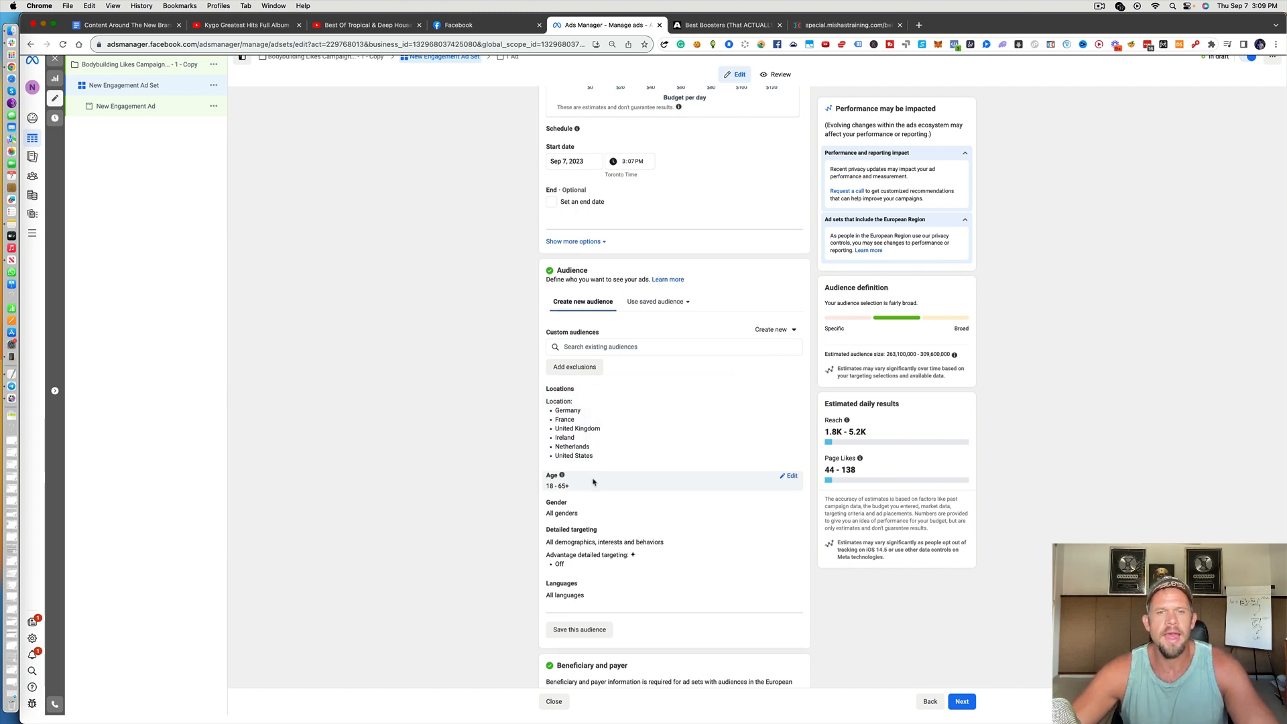
scroll(593, 481, down, 1)
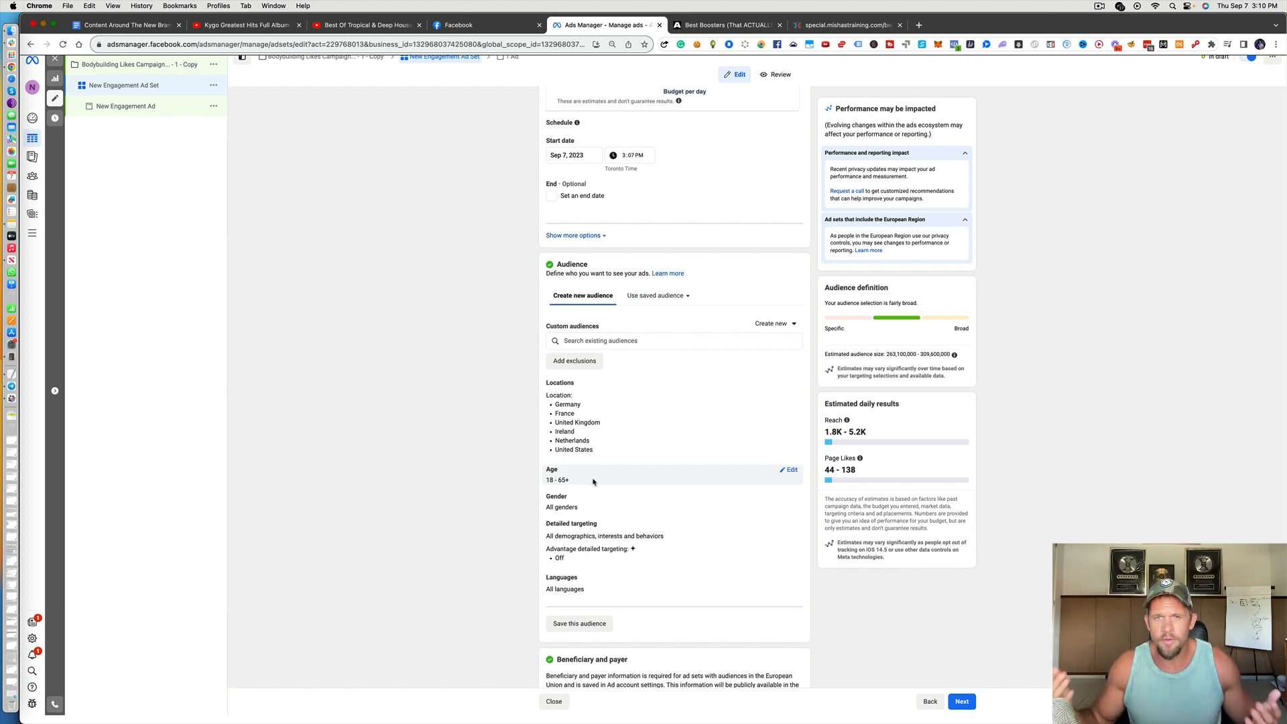
scroll(593, 481, down, 1)
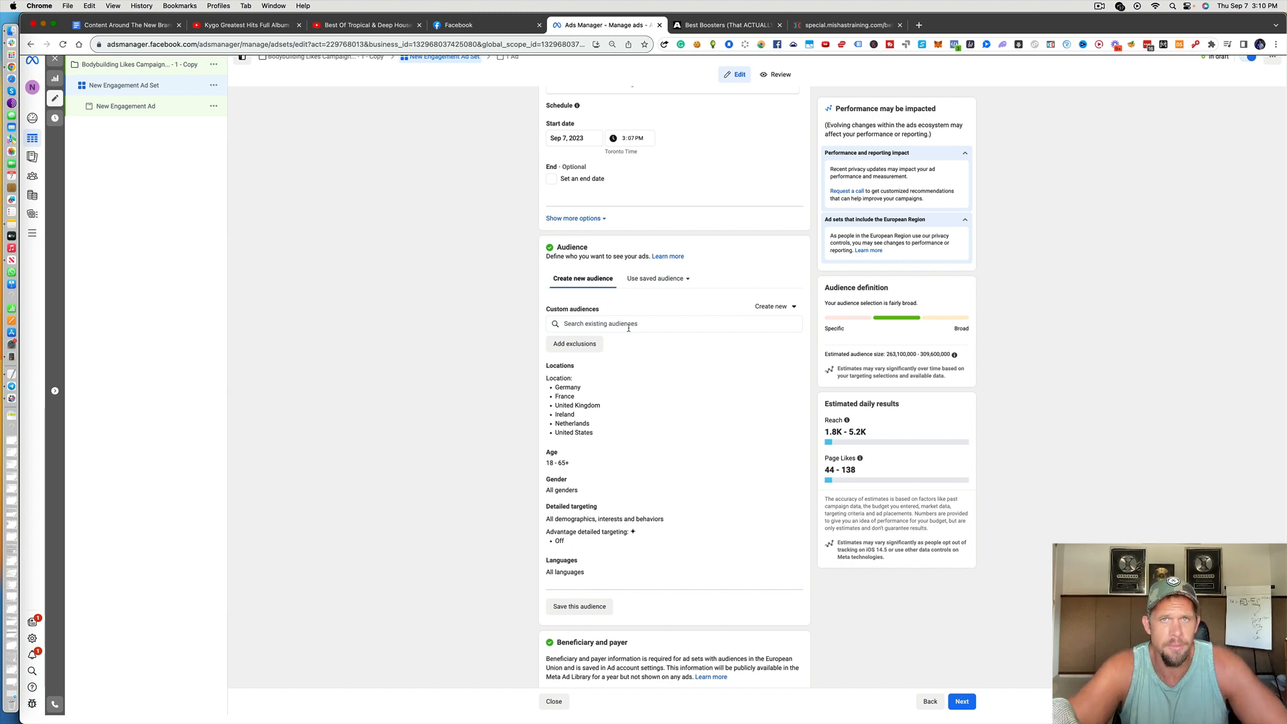
scroll(628, 329, down, 1)
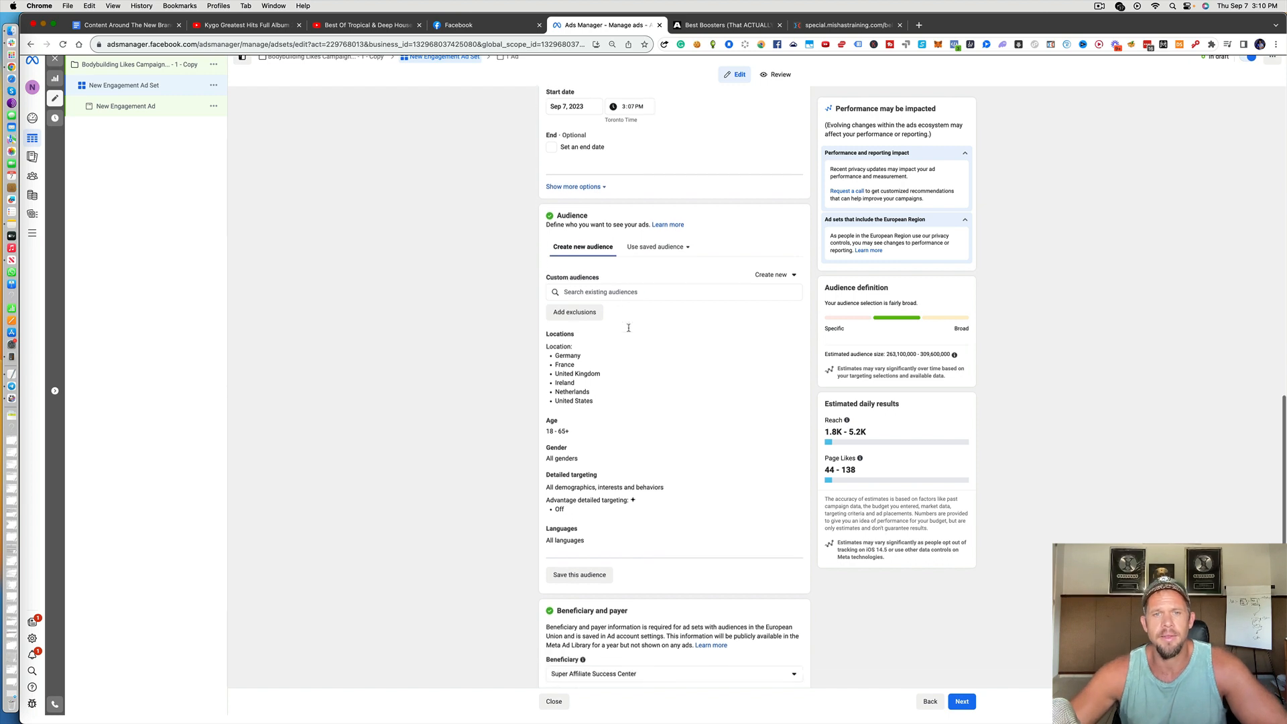
scroll(629, 331, down, 1)
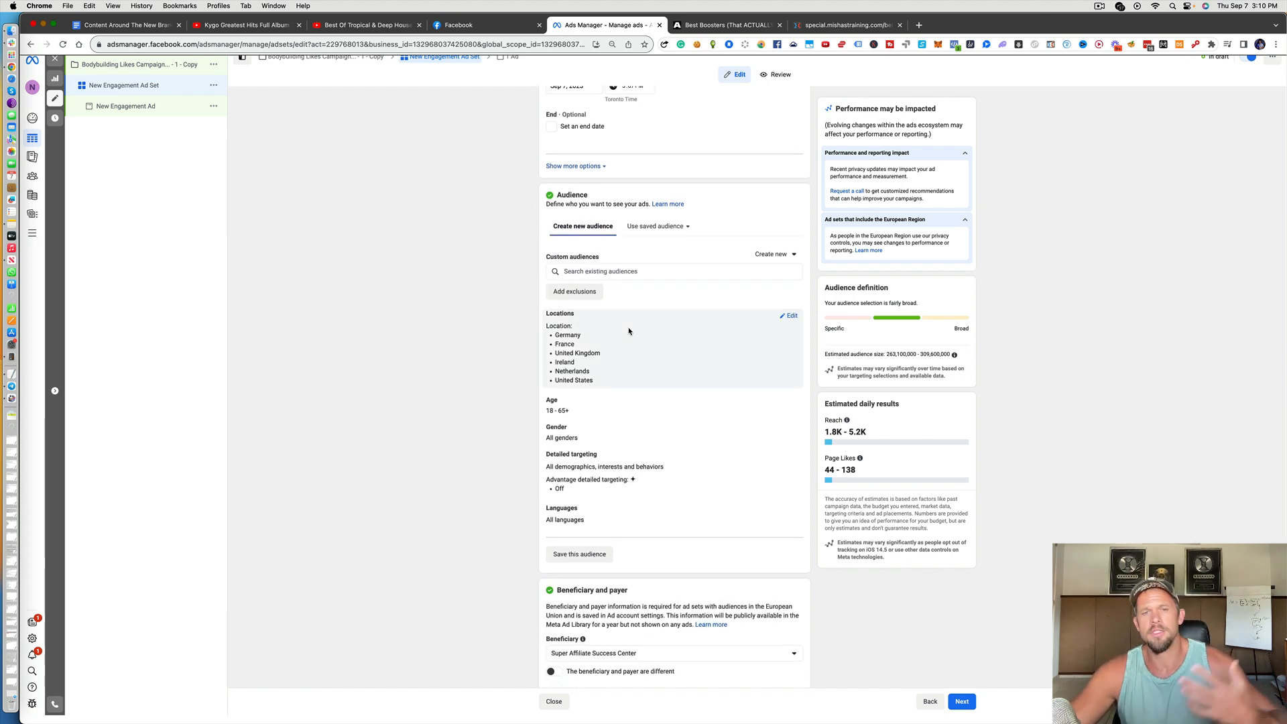
scroll(628, 331, down, 2)
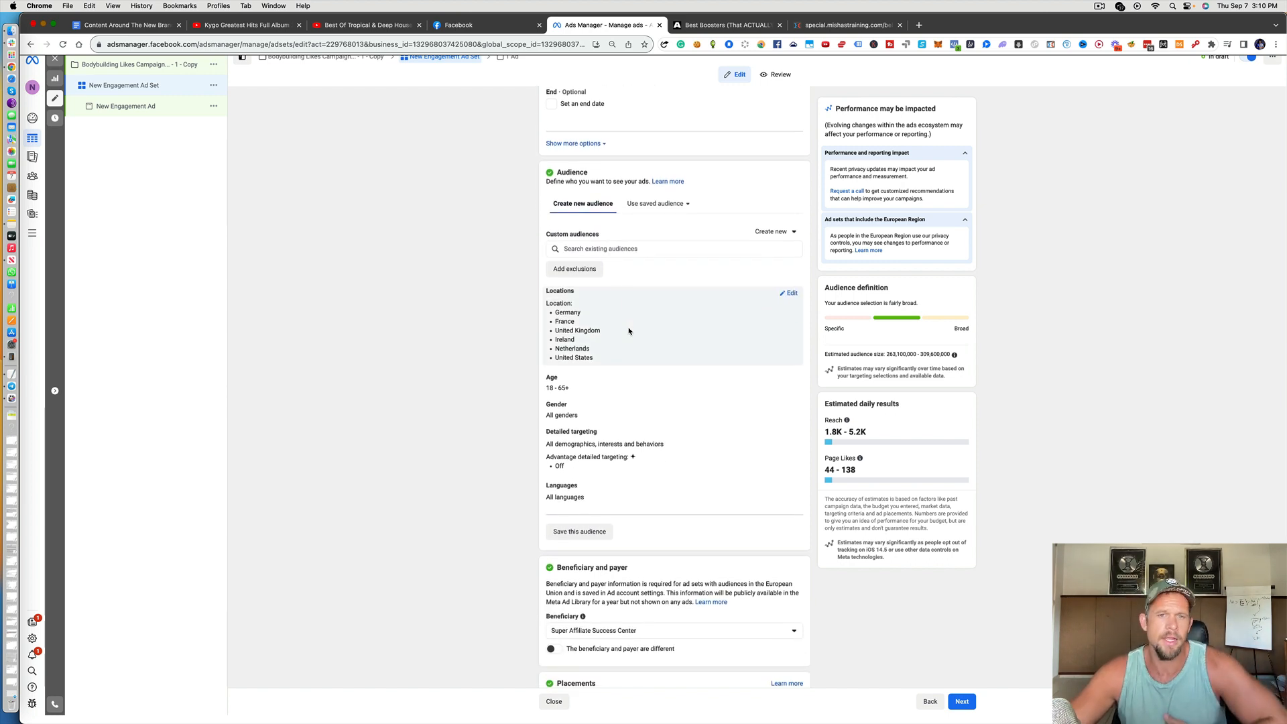
scroll(628, 332, down, 1)
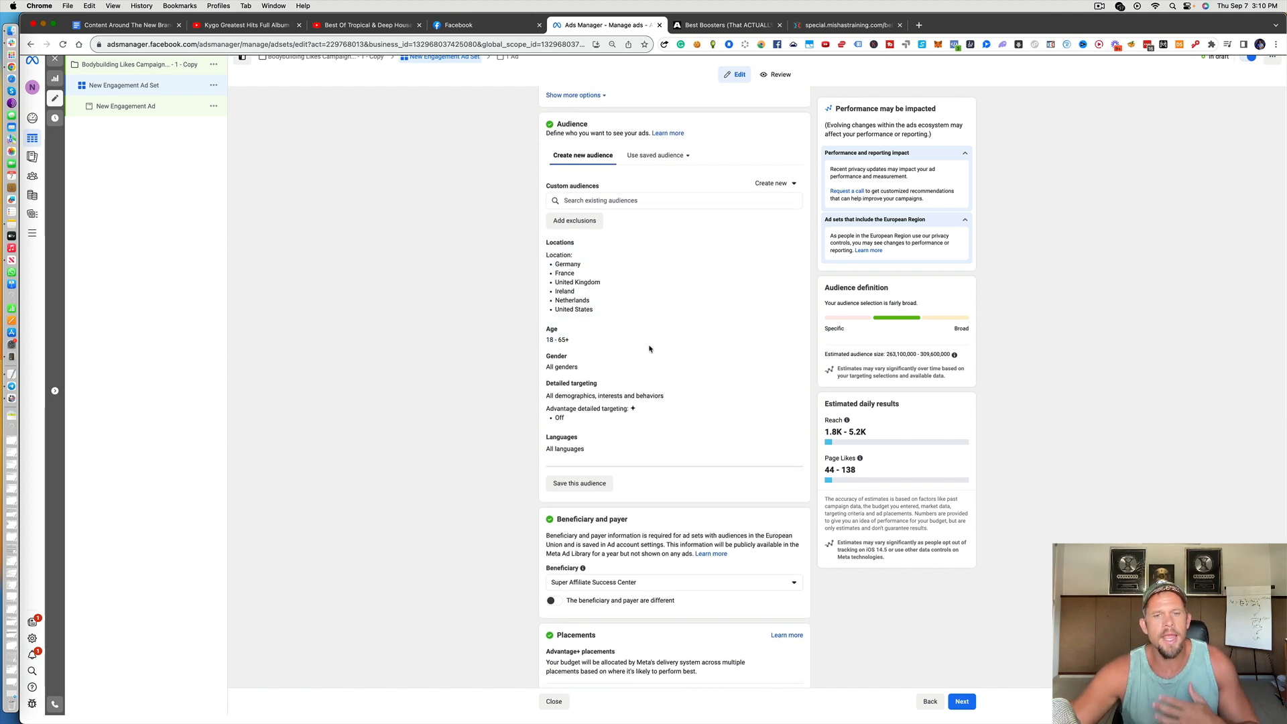
scroll(649, 348, down, 1)
scroll(649, 348, up, 1)
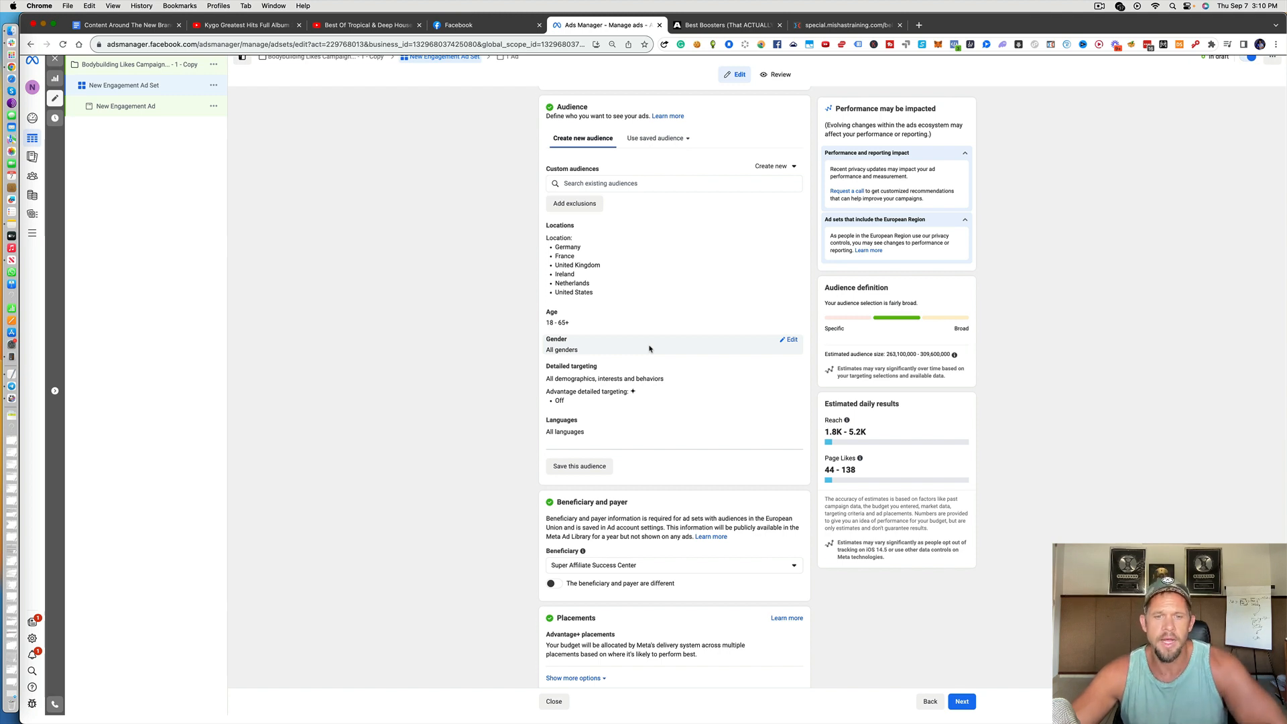
scroll(649, 348, down, 1)
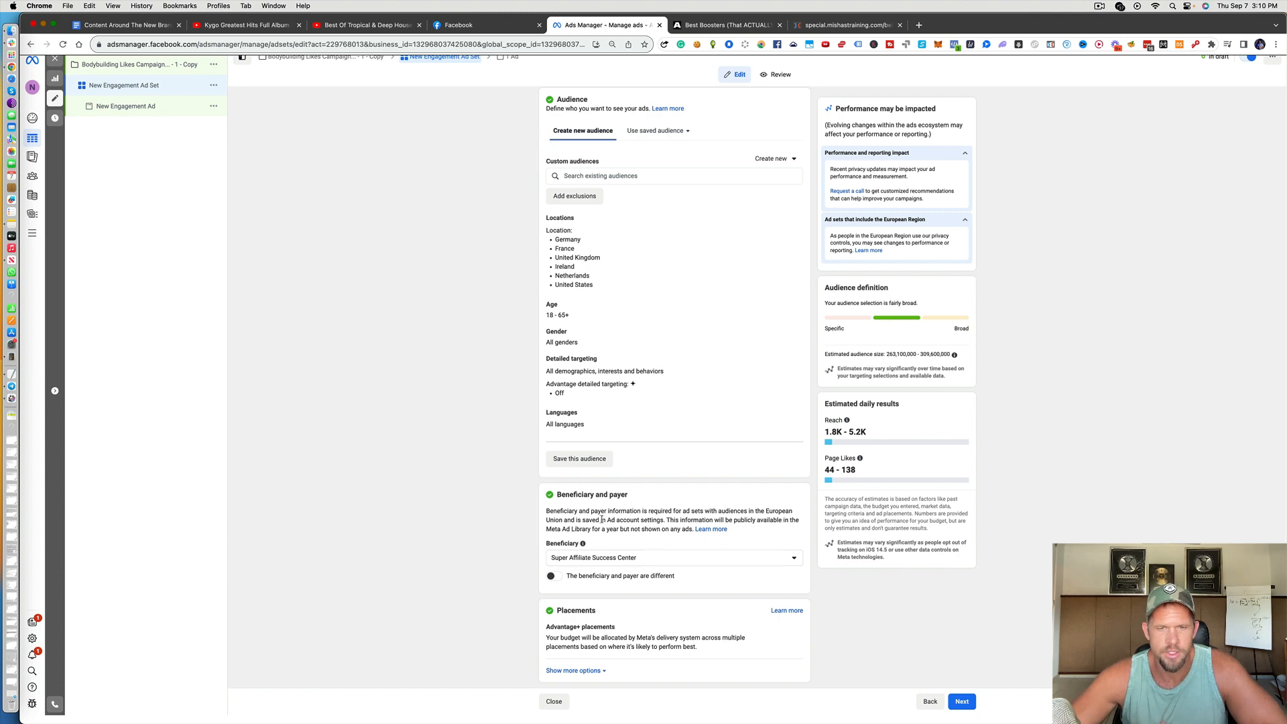
Expand the ad set's placement options to check brand safety, and highlight part of the estimated audience size while reviewing the targeting
click(598, 671)
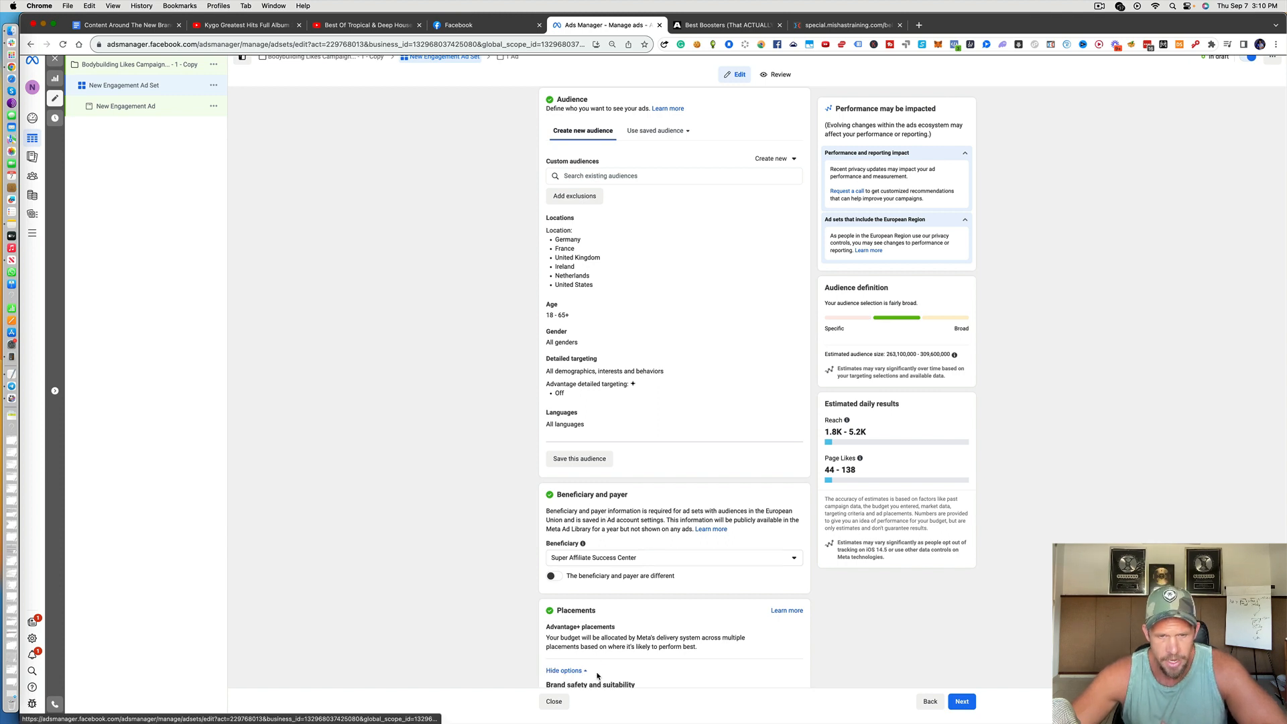
scroll(590, 664, down, 4)
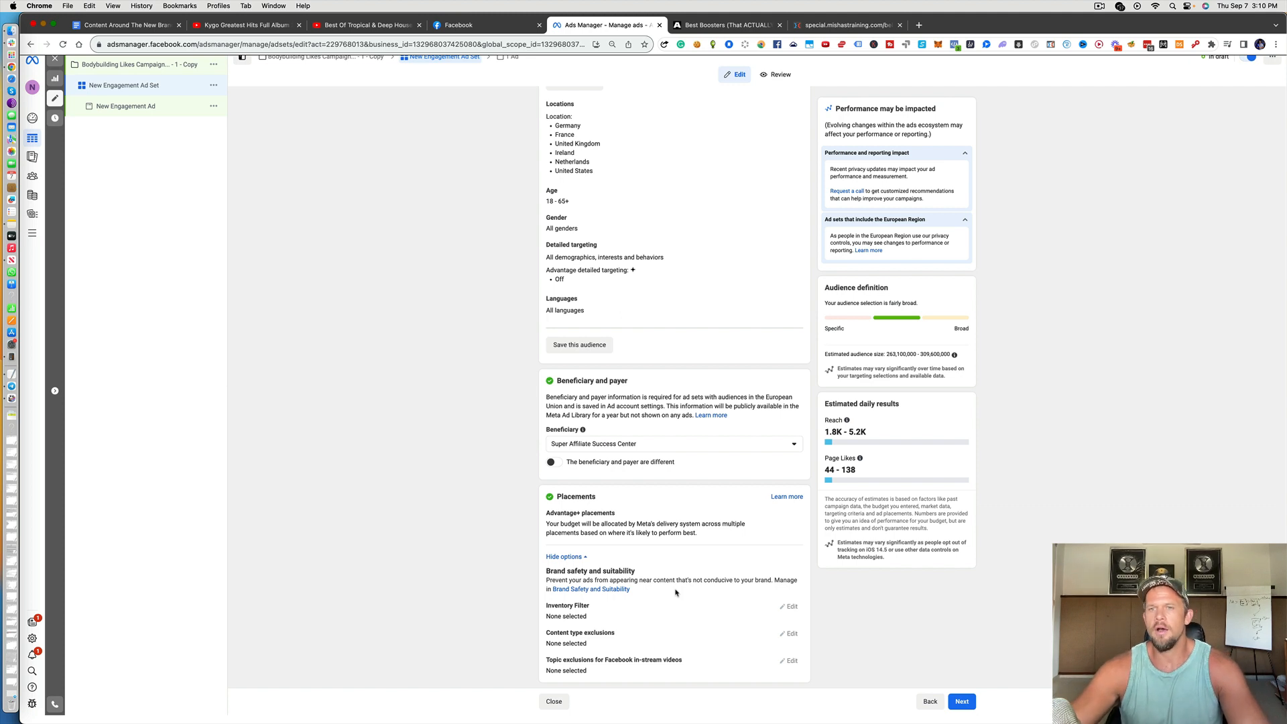
scroll(675, 593, up, 3)
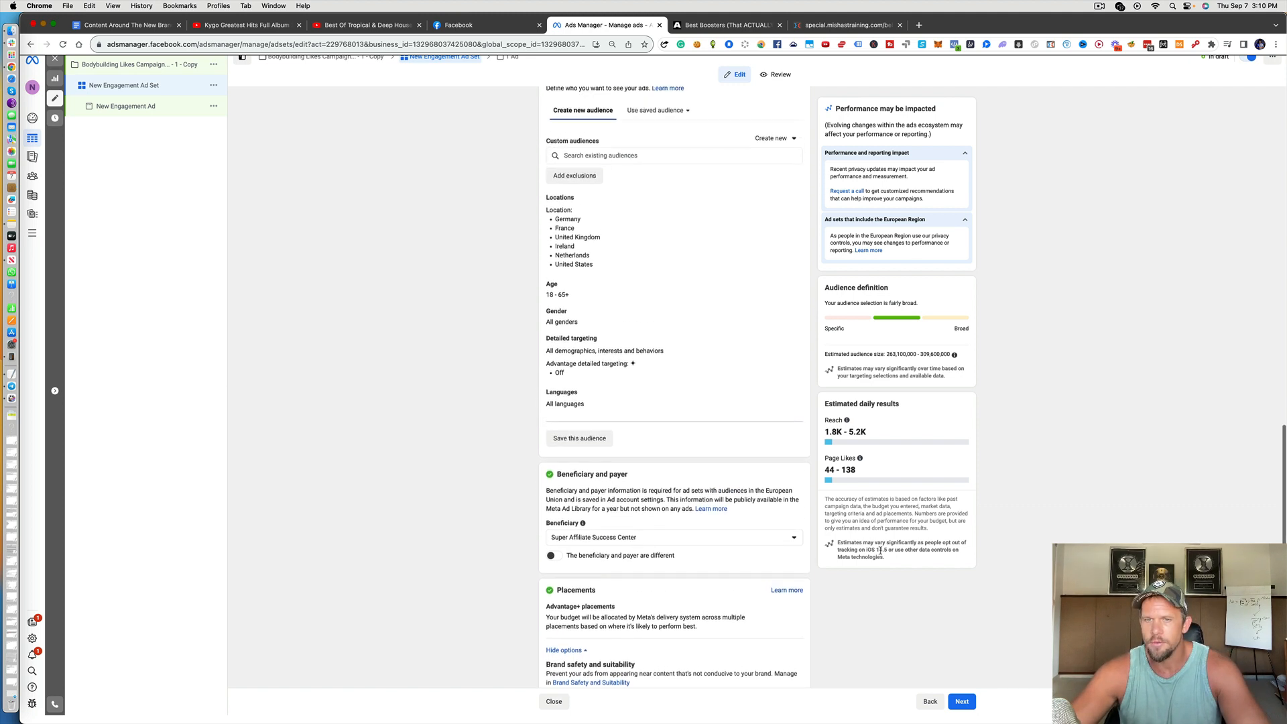
scroll(880, 550, up, 2)
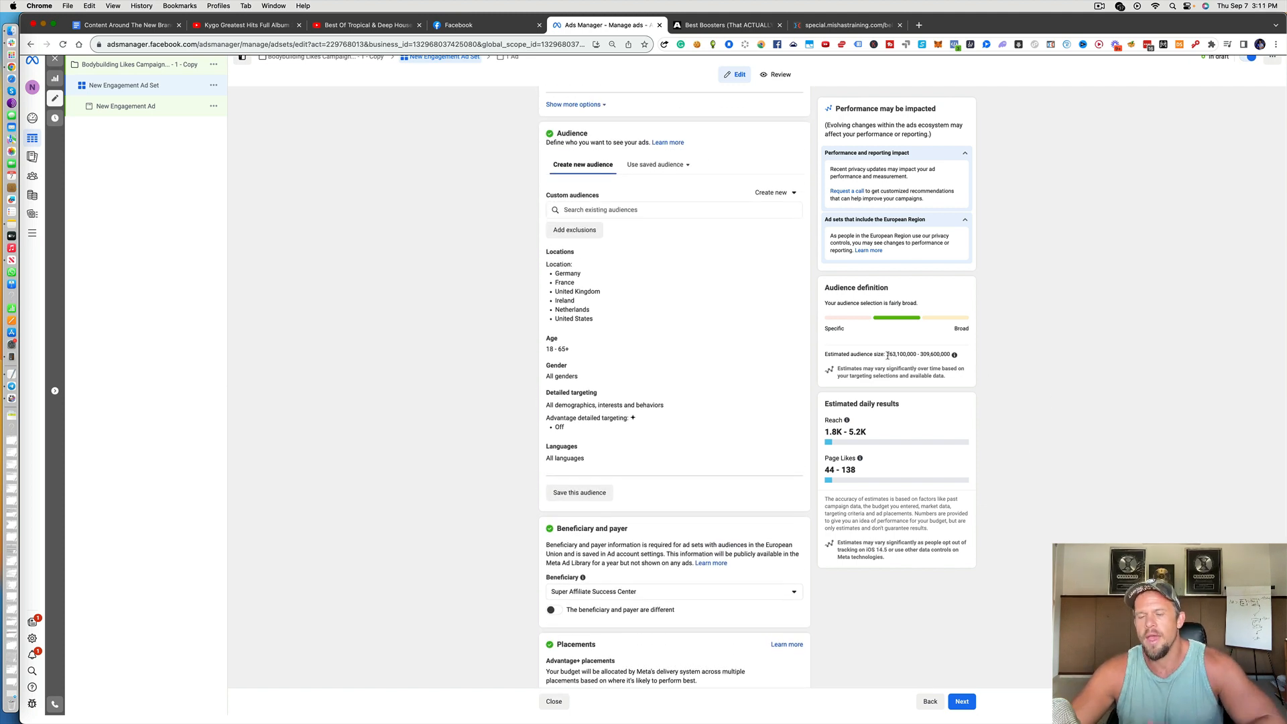
drag(895, 356, 933, 354)
scroll(933, 355, up, 2)
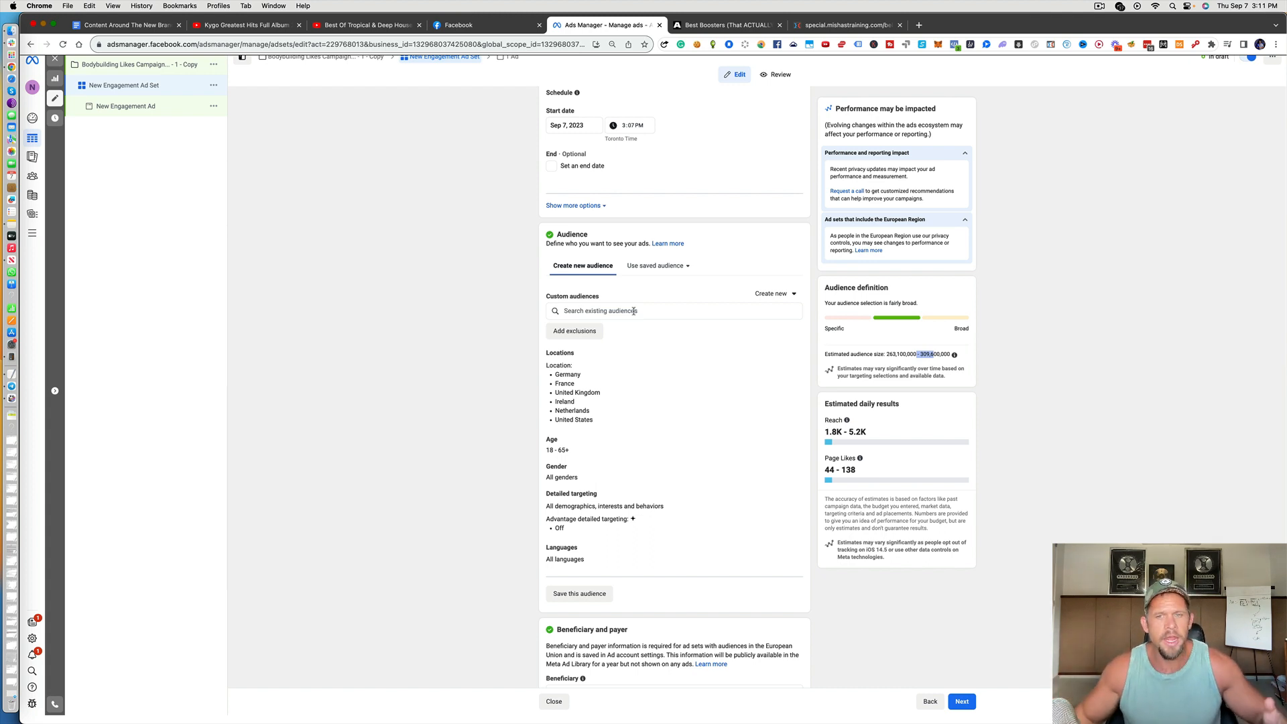
scroll(633, 311, down, 4)
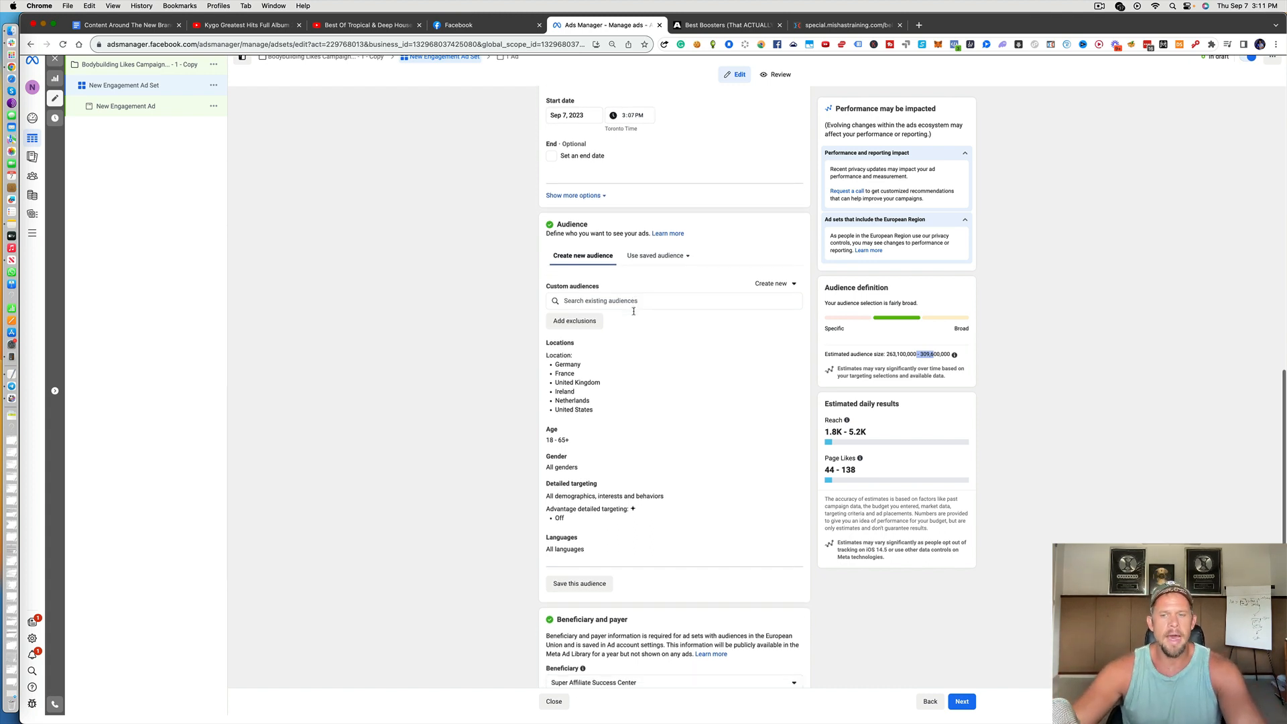
scroll(633, 308, down, 3)
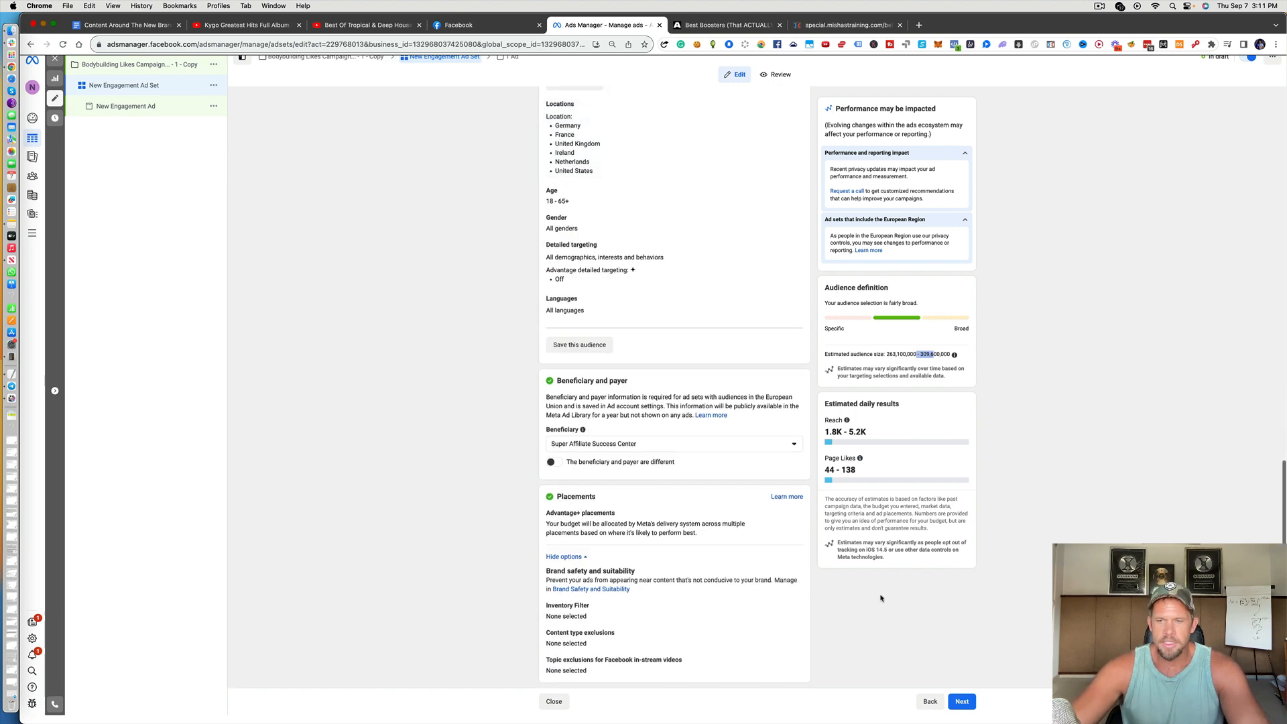
Advance to the New Engagement Ad and review its Facebook Page identity, ad setup, image, primary text and tracking
click(961, 701)
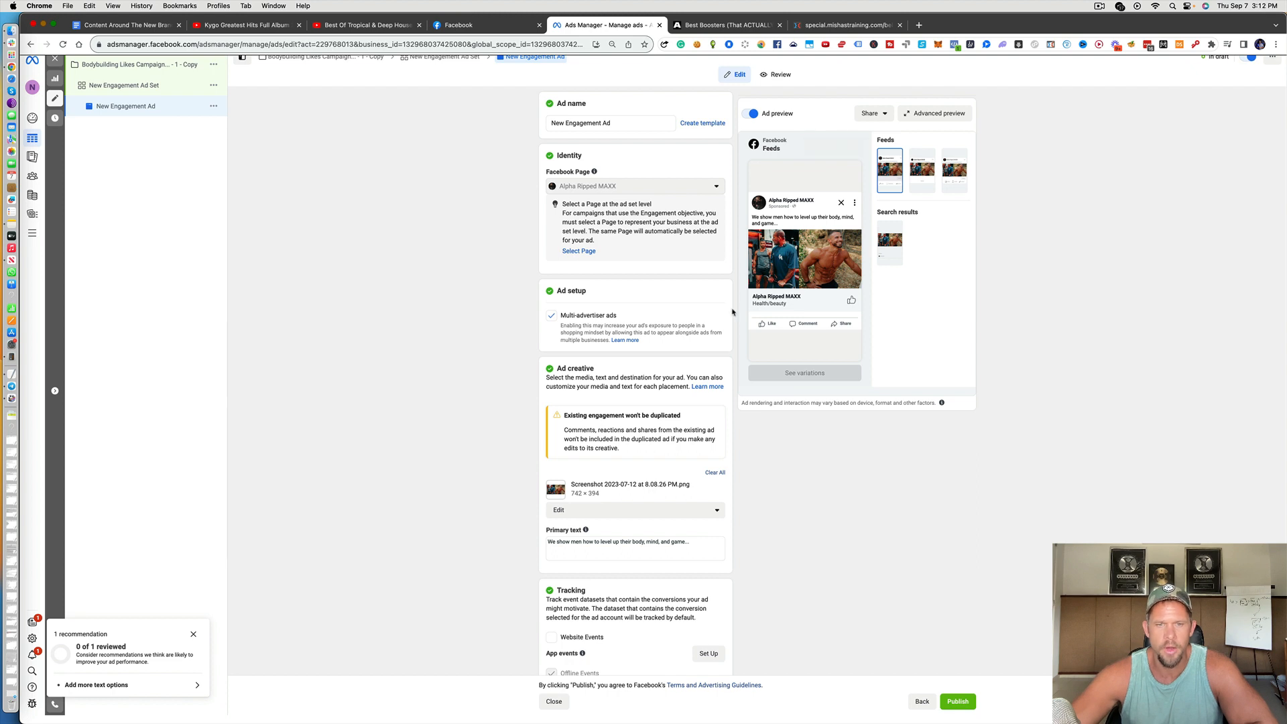
scroll(733, 311, down, 1)
scroll(733, 312, down, 2)
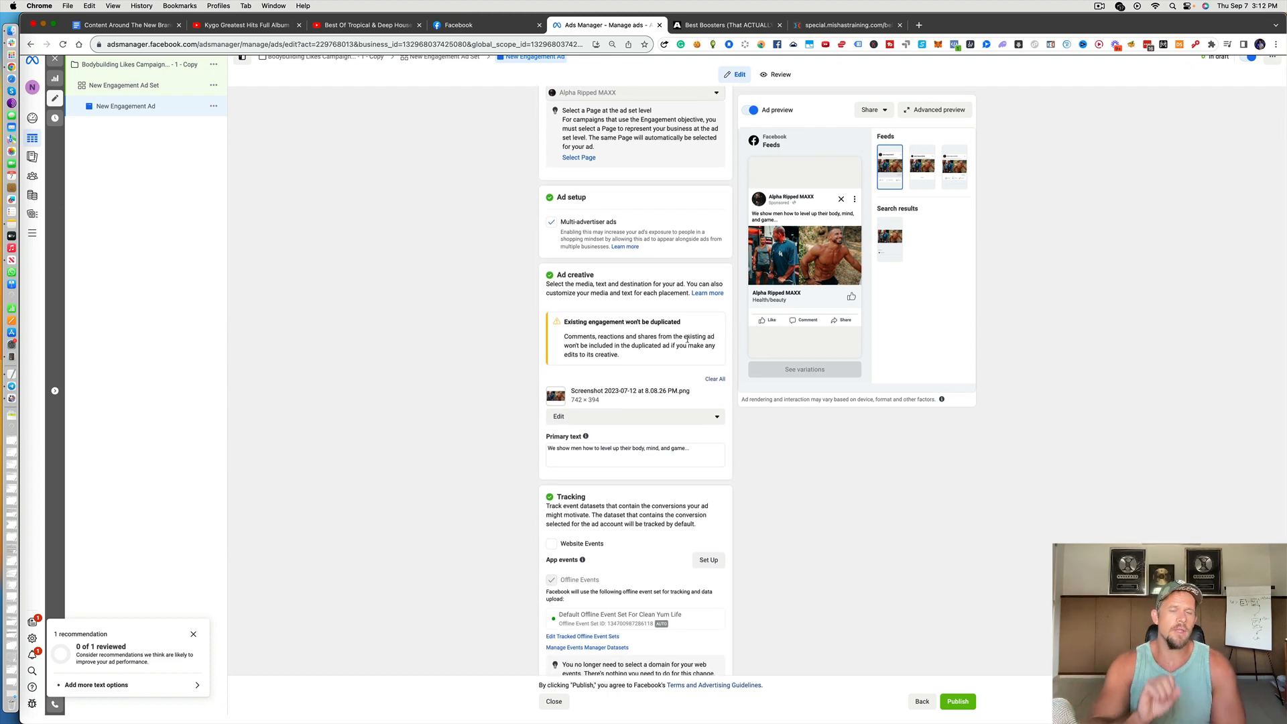
scroll(687, 339, up, 3)
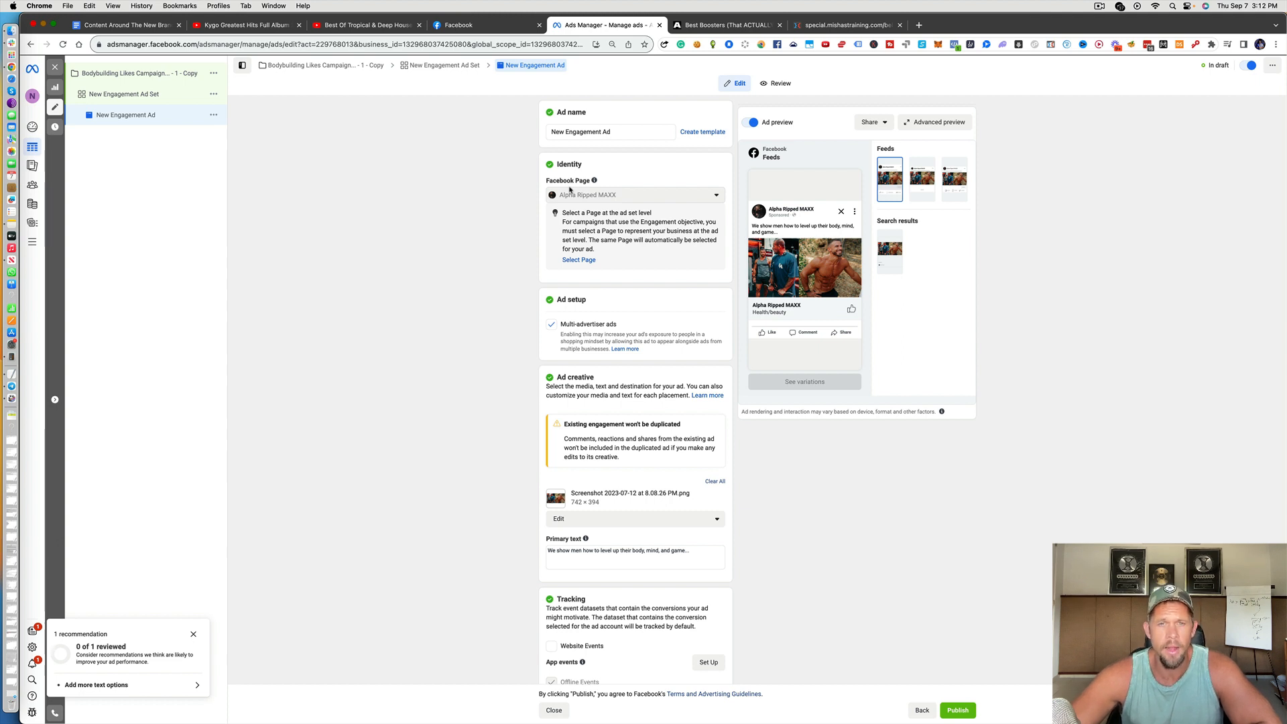
scroll(569, 190, down, 3)
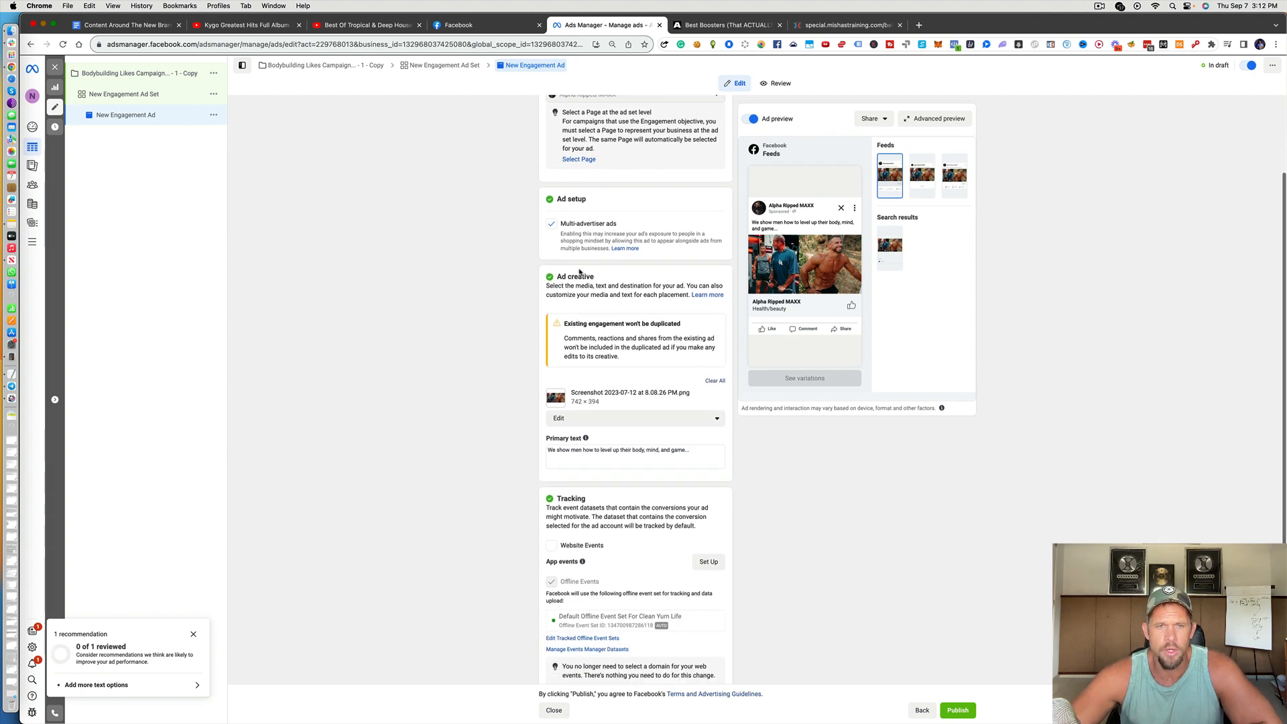
scroll(610, 365, down, 1)
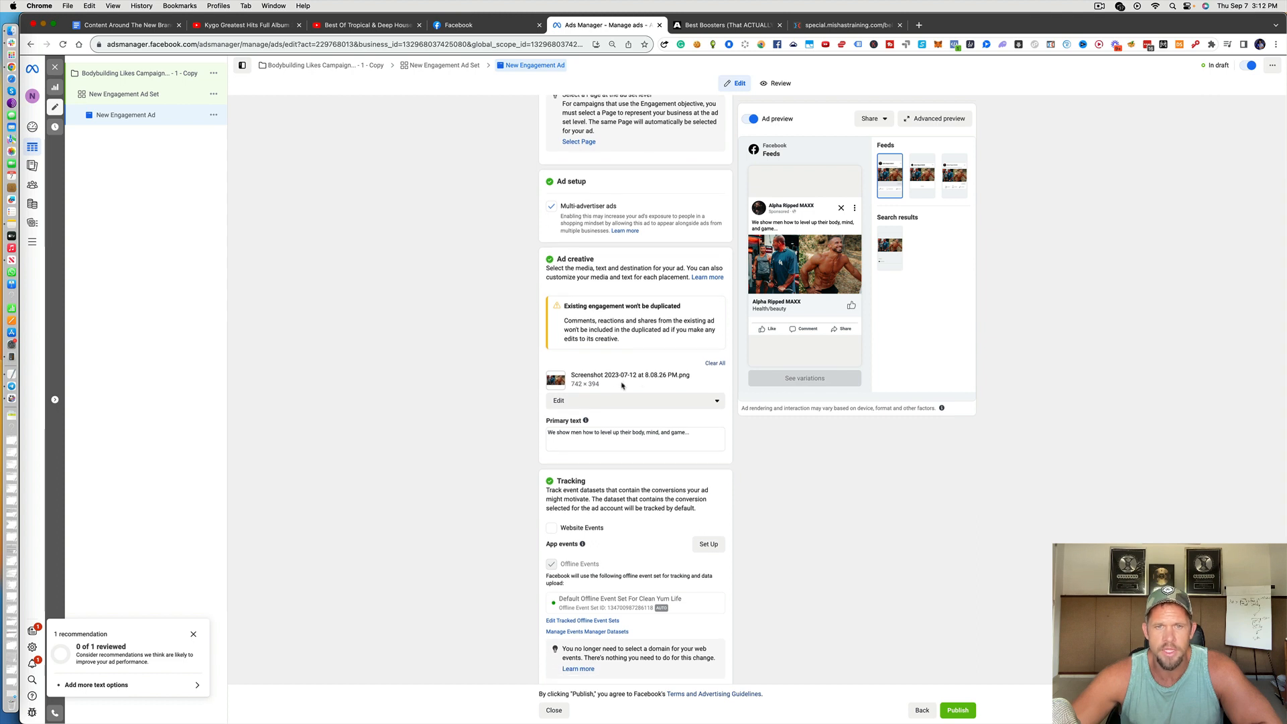
scroll(653, 379, down, 1)
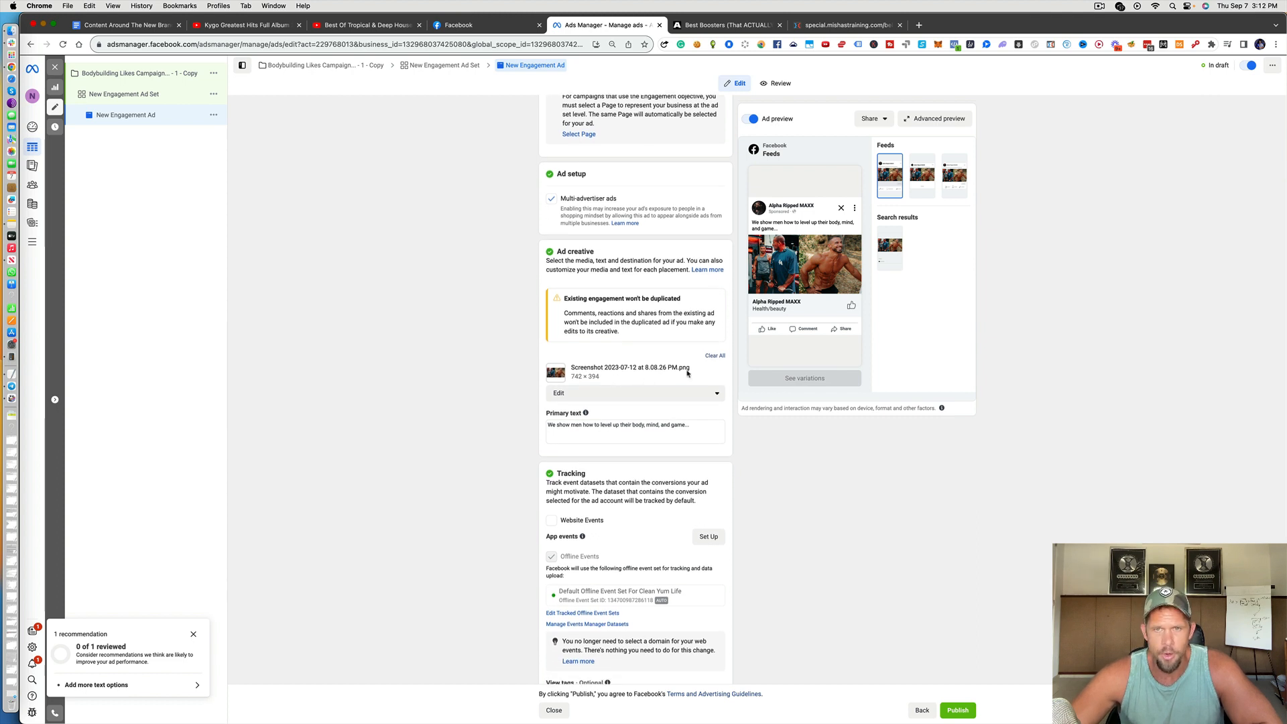
Clear the ad's media and add the image Screenshot 2023-07-12 at 8.08.26 PM.png from the account images
click(715, 356)
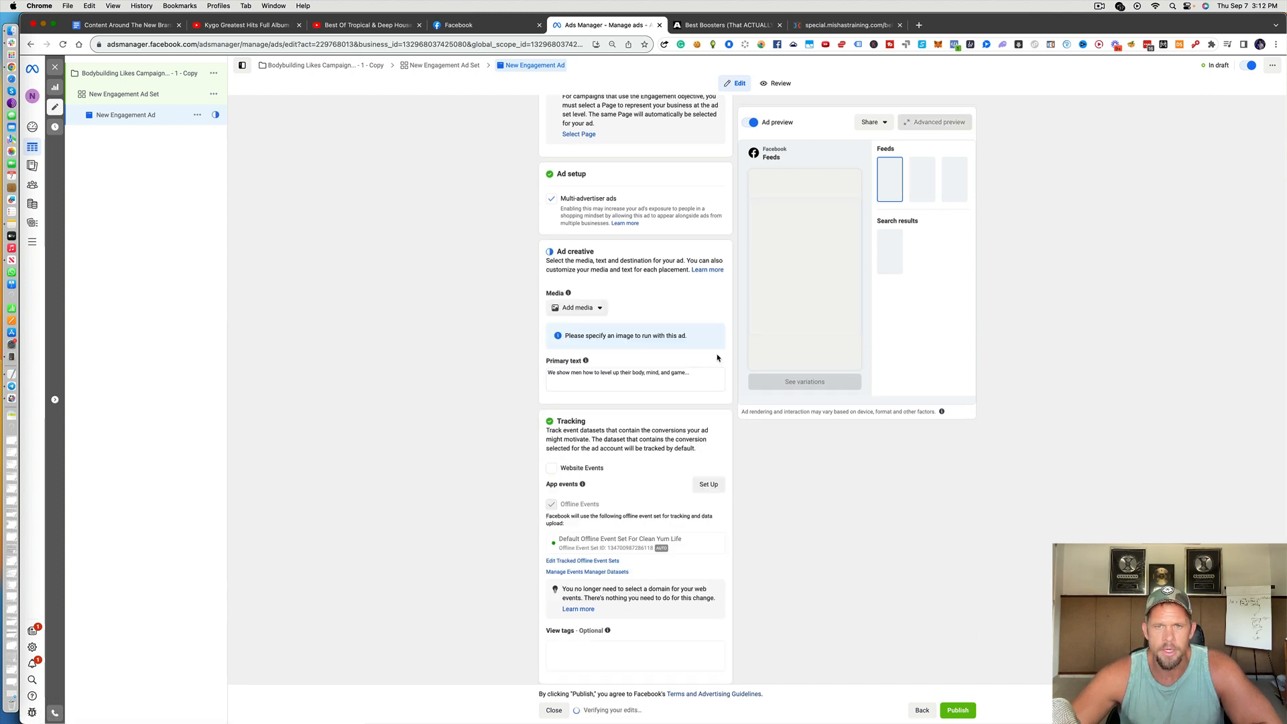
click(601, 310)
click(579, 328)
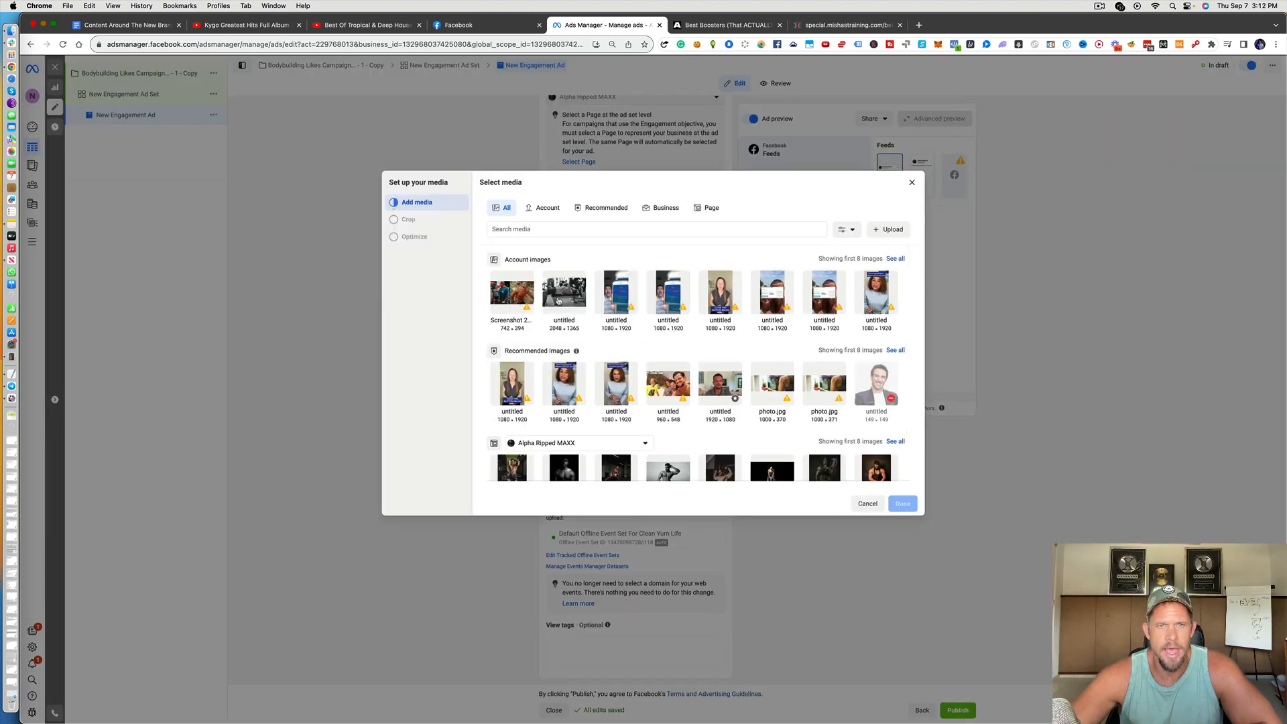
click(559, 301)
click(497, 301)
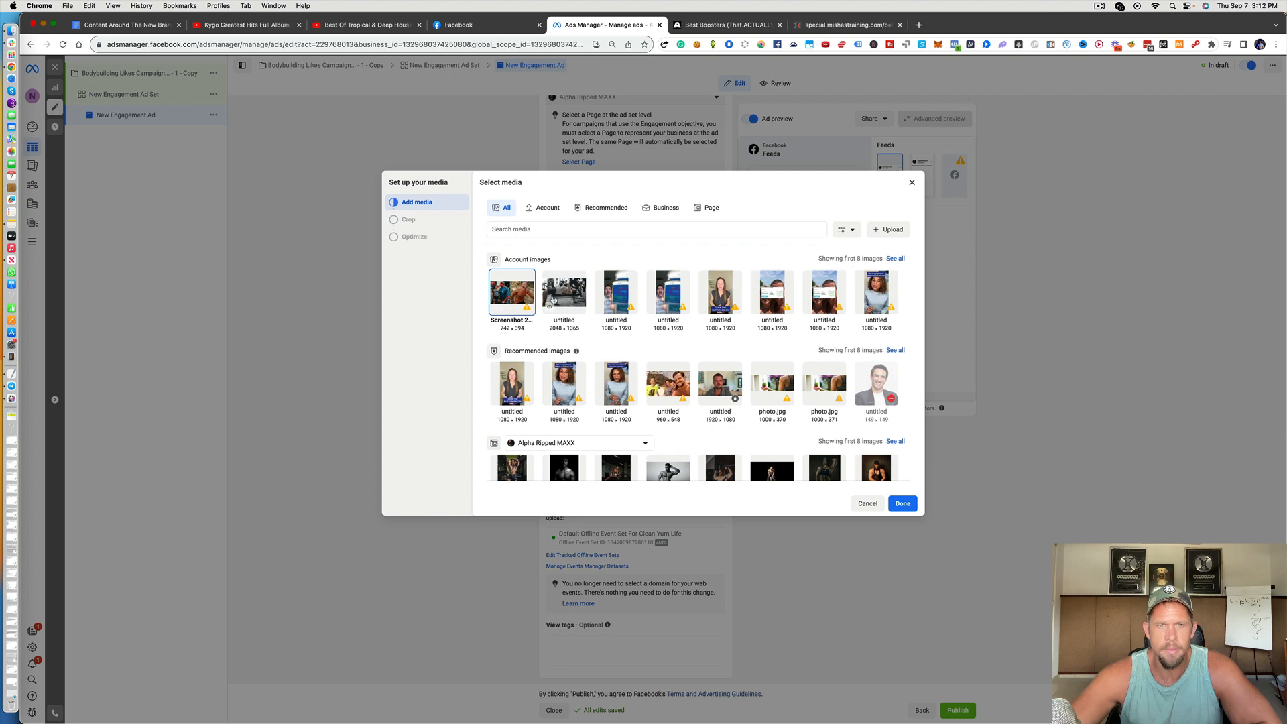
click(903, 504)
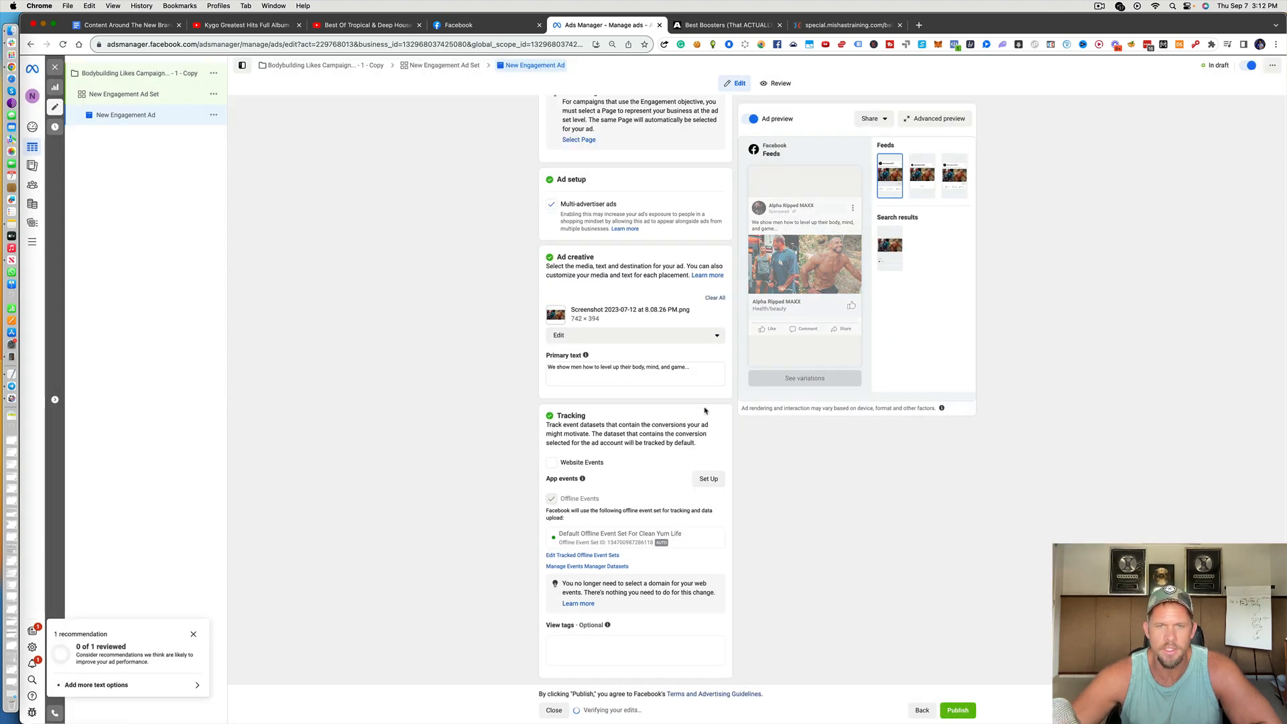
Highlight and review the ad's primary text and surrounding settings, and try adding a second primary text option
drag(548, 366, 692, 365)
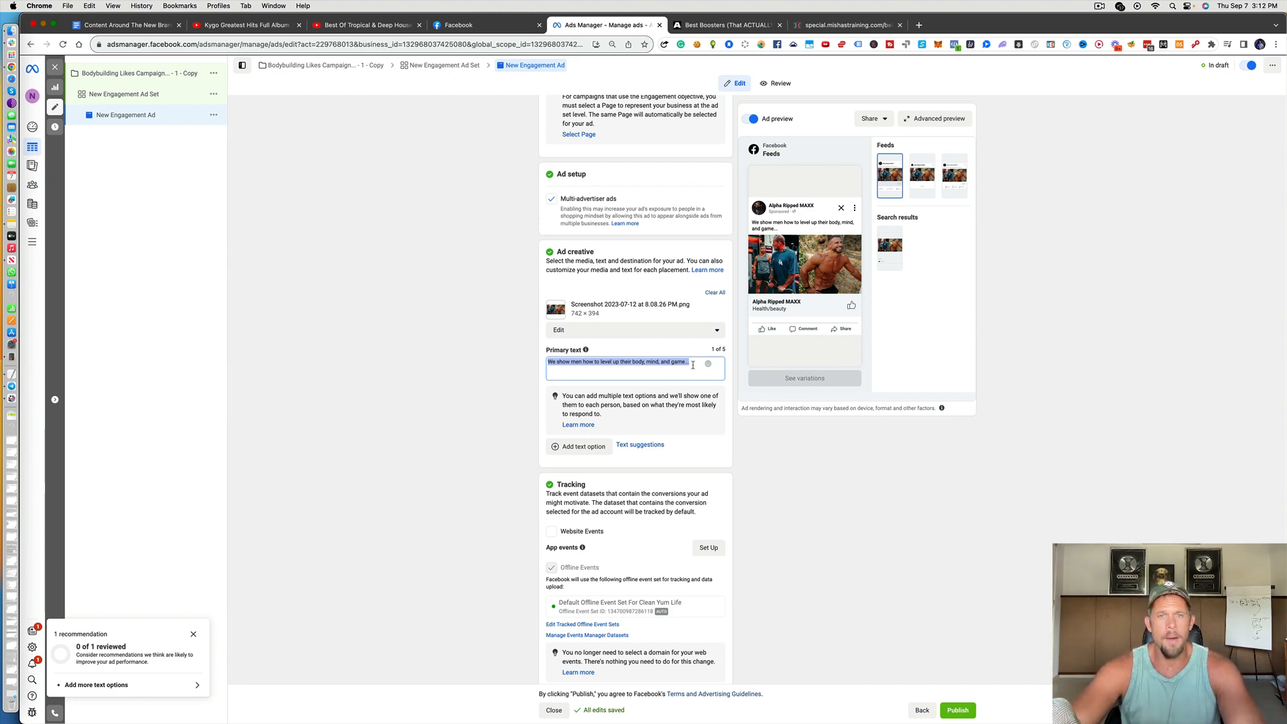
scroll(692, 366, down, 1)
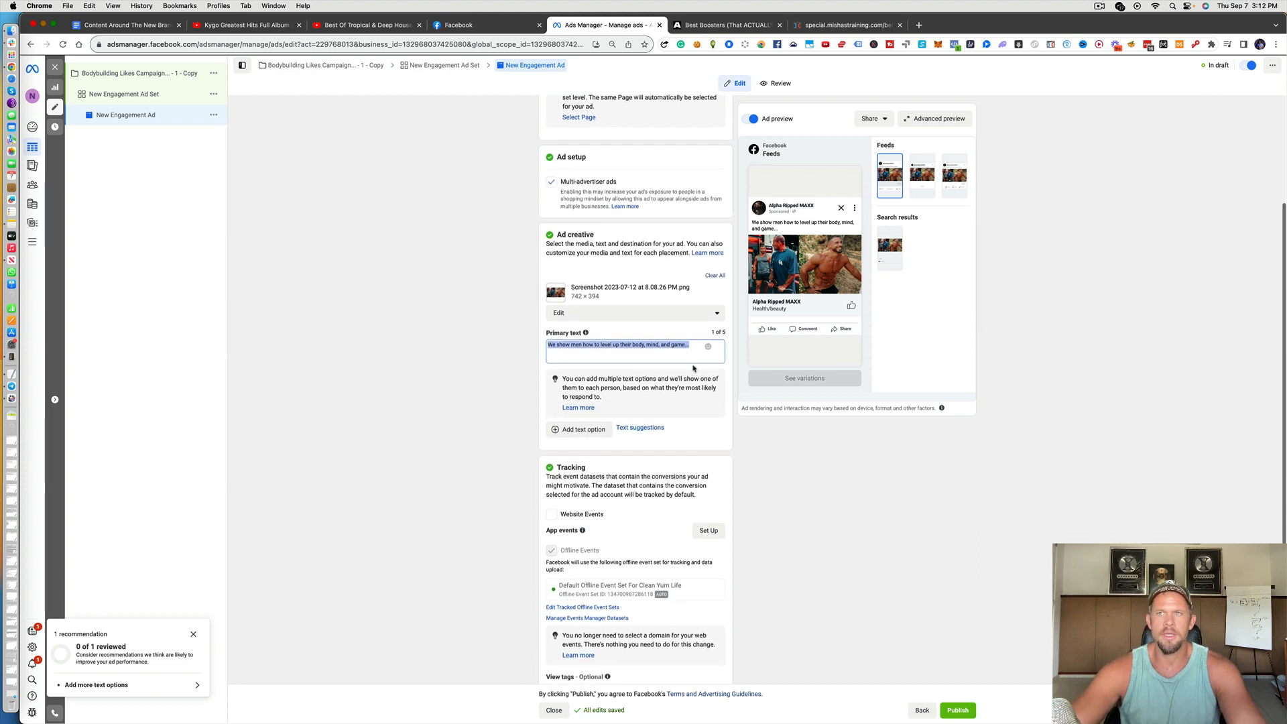
scroll(693, 368, up, 1)
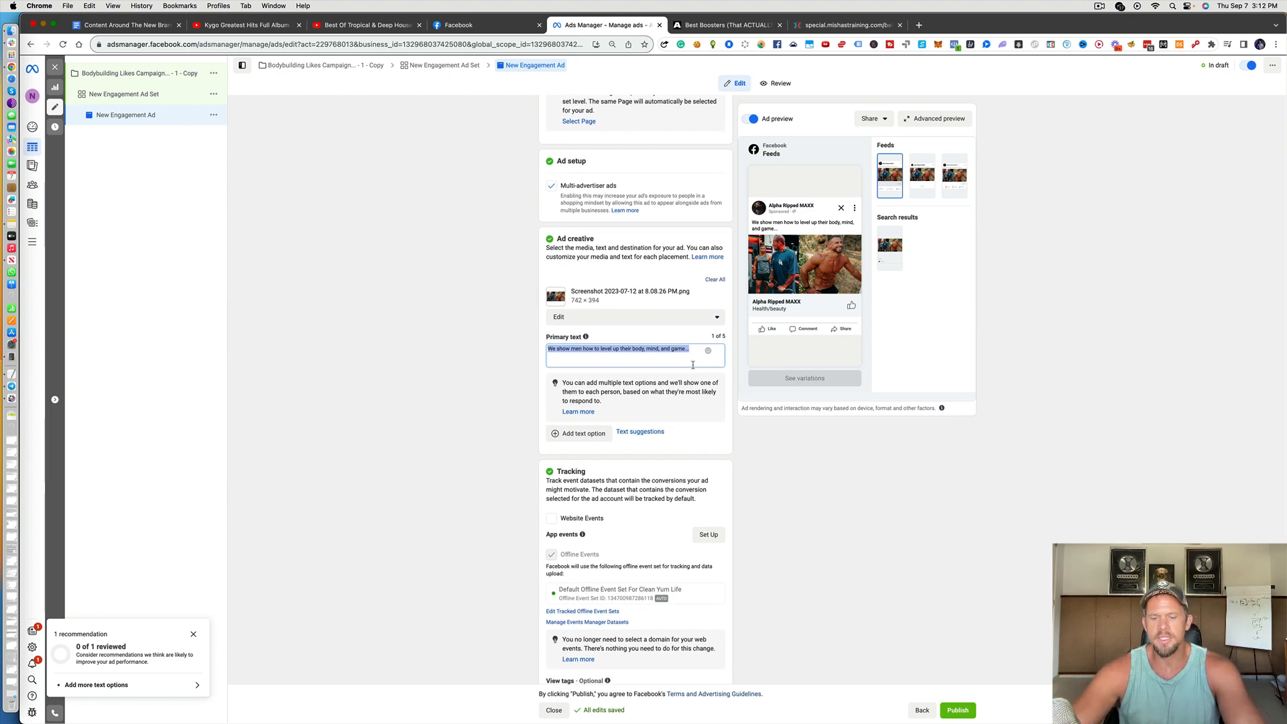
drag(551, 349, 648, 349)
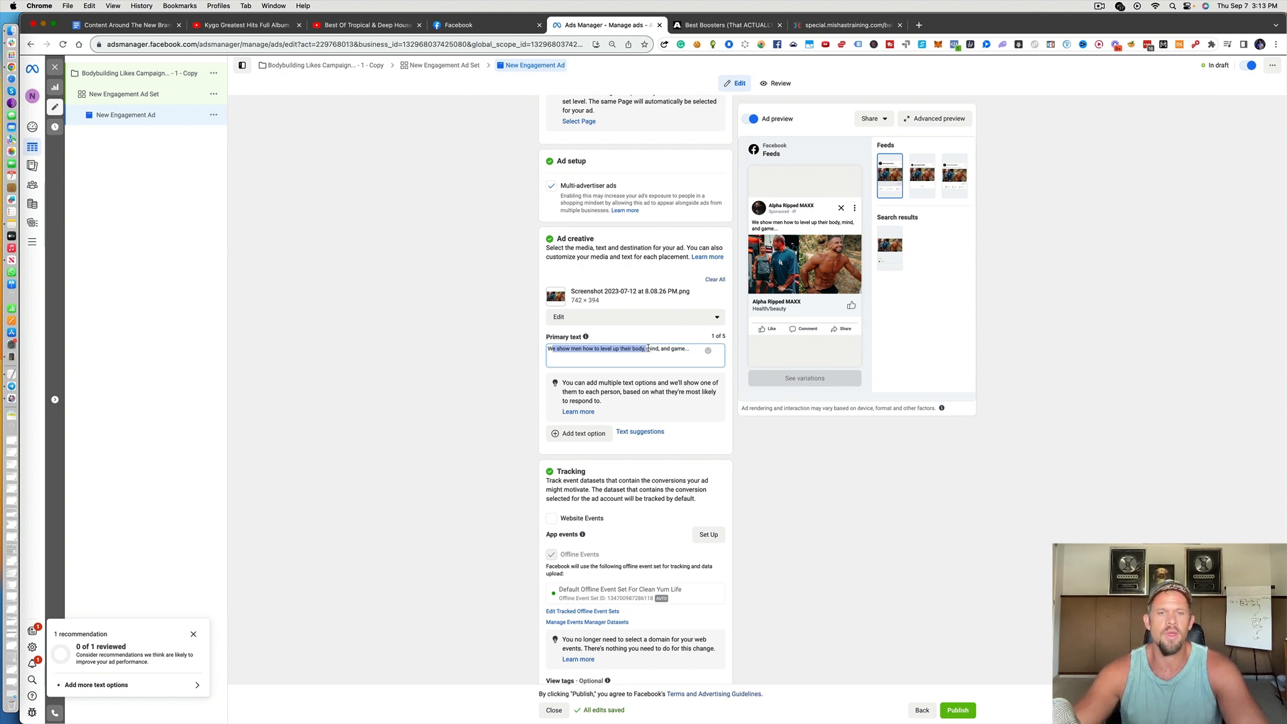
scroll(648, 348, down, 1)
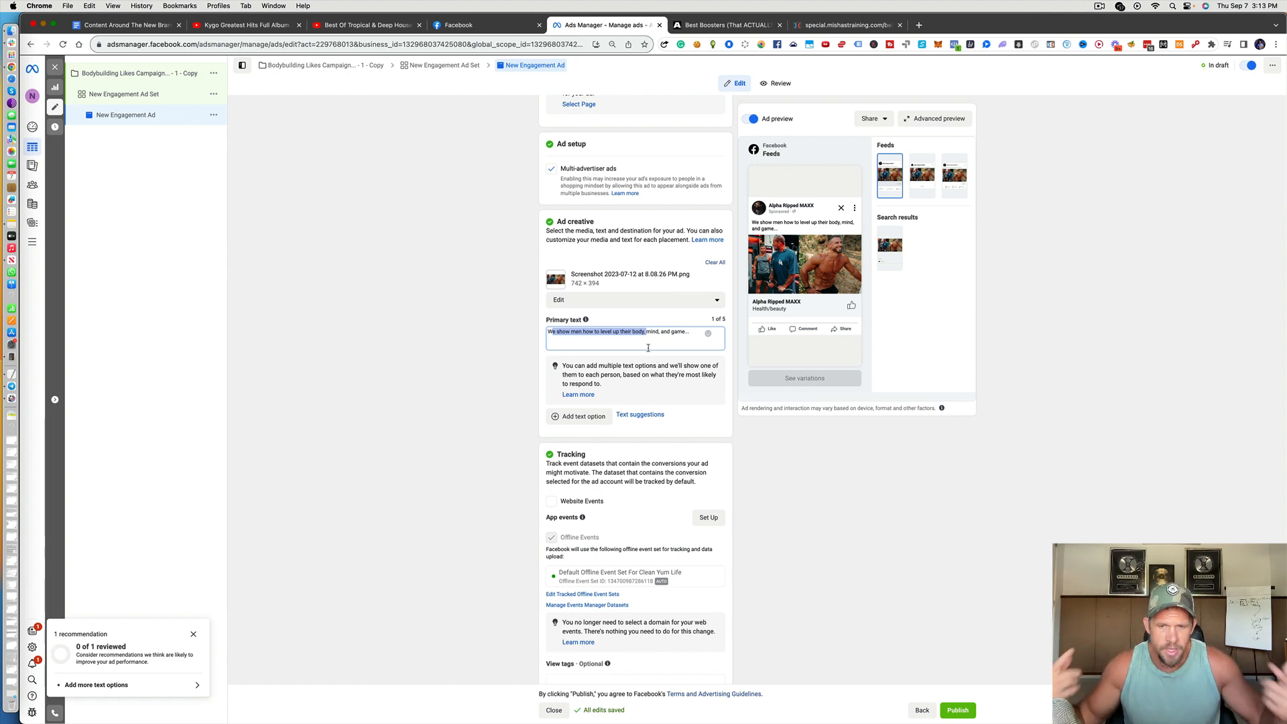
scroll(648, 348, down, 1)
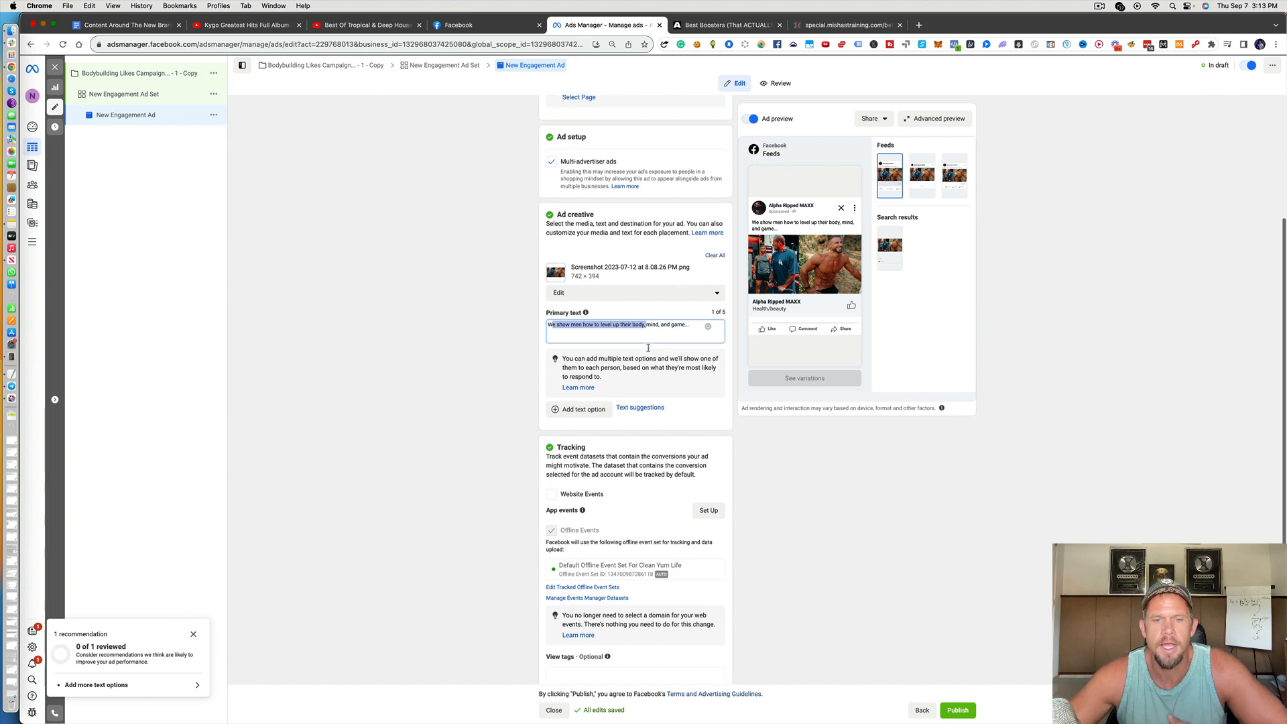
scroll(648, 348, down, 1)
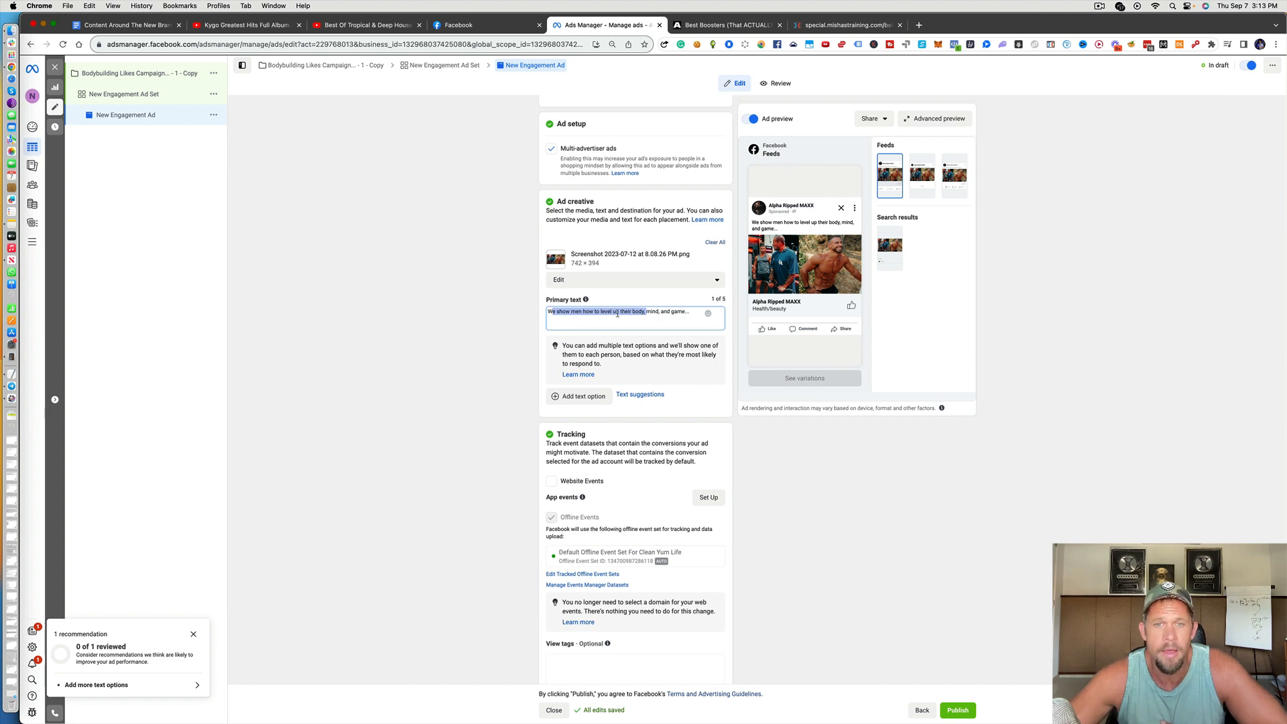
scroll(617, 313, down, 2)
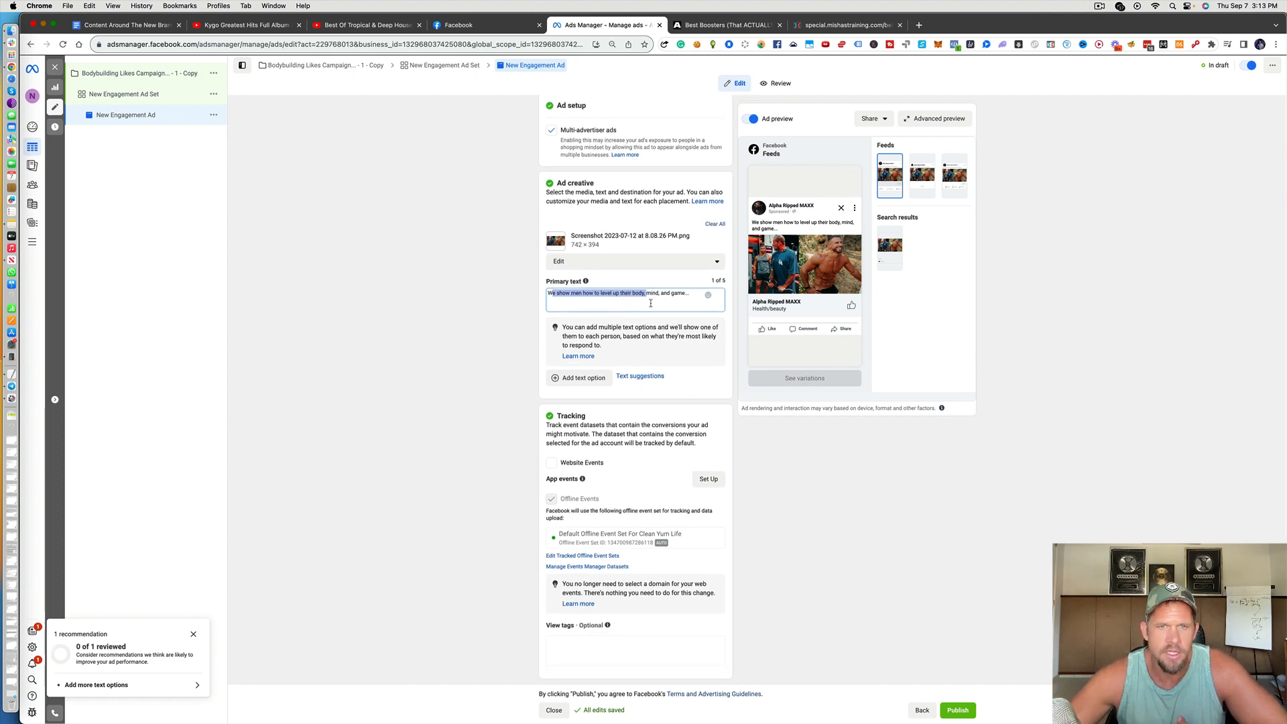
click(580, 378)
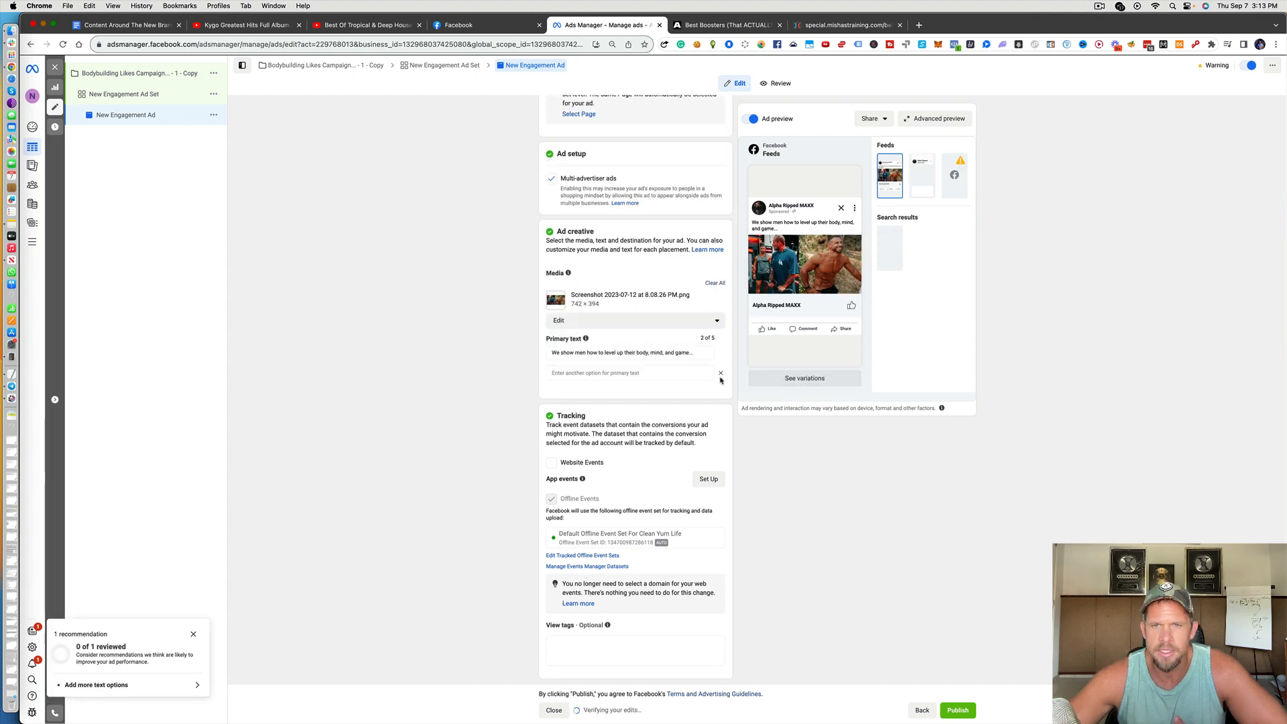
click(720, 374)
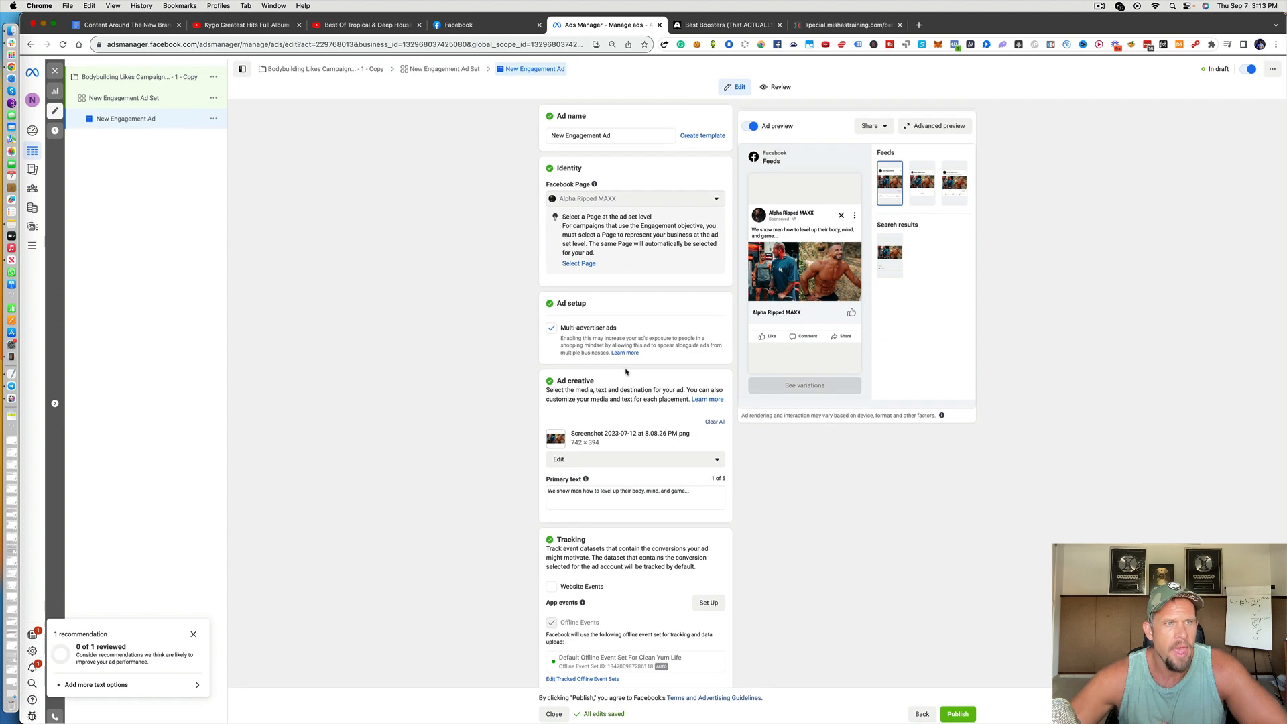
Publish the ad, get past the Tax Information form and close the ad editor
click(957, 710)
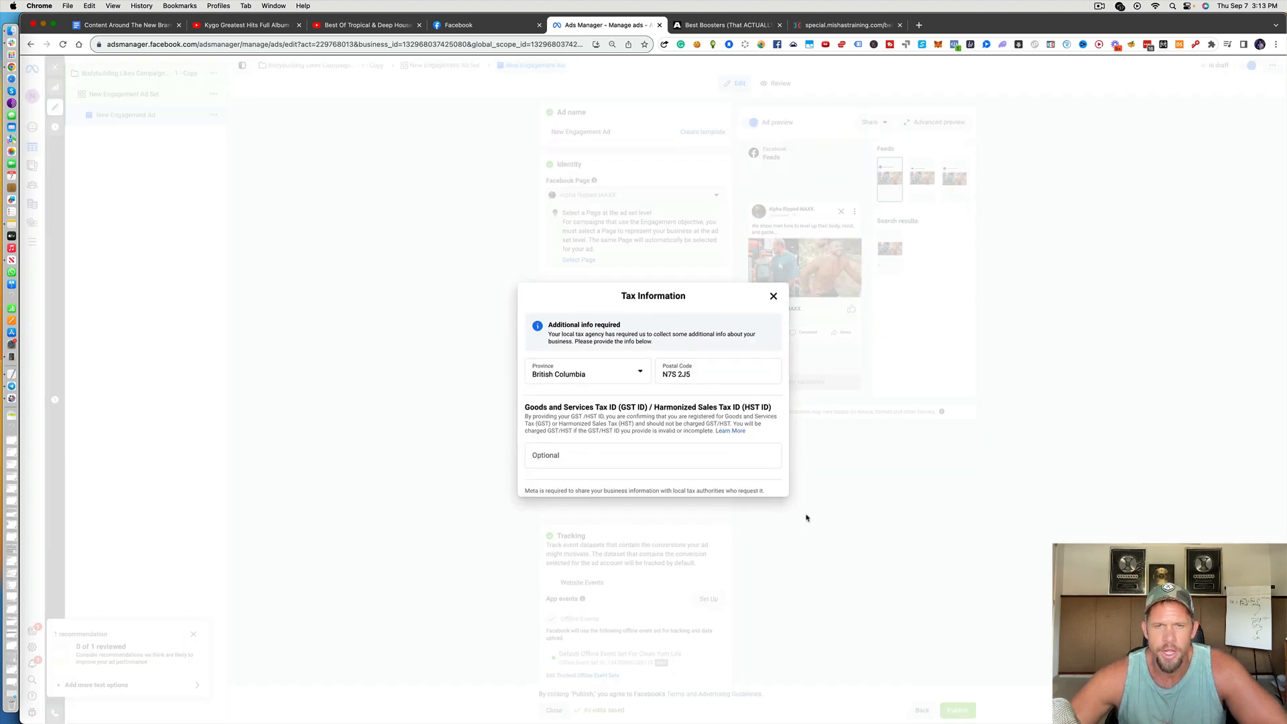
click(768, 497)
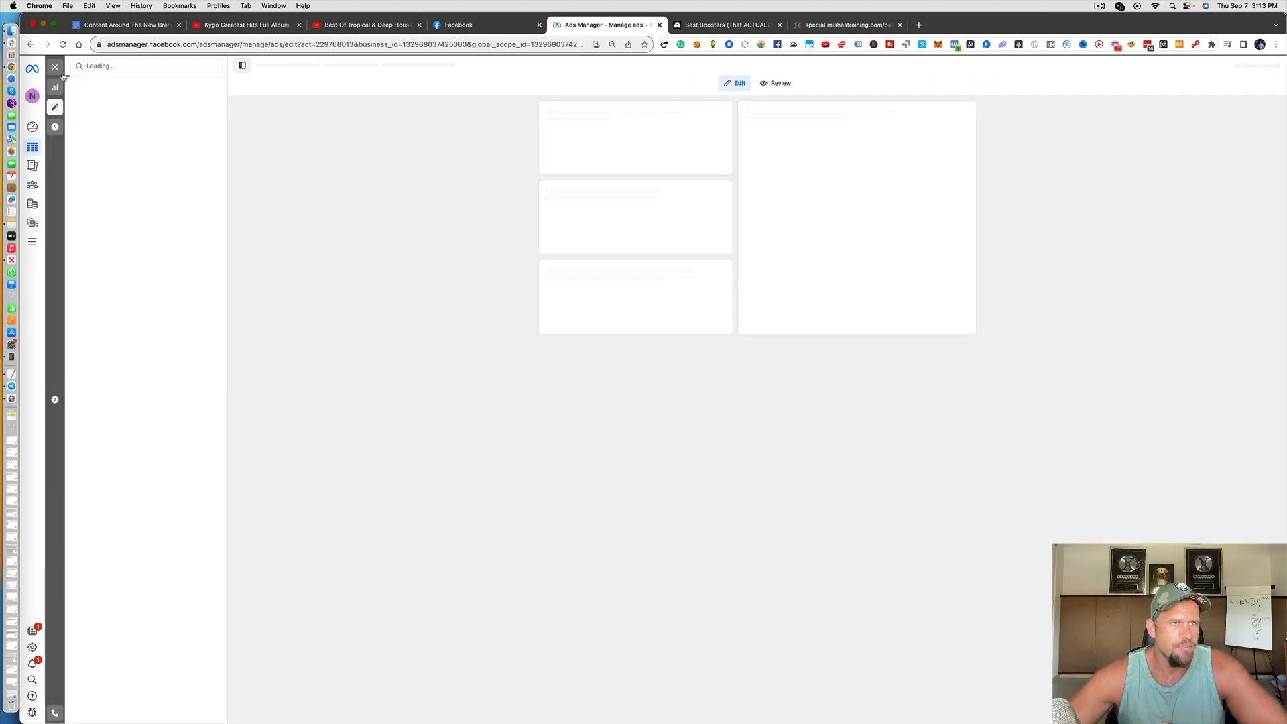
click(58, 74)
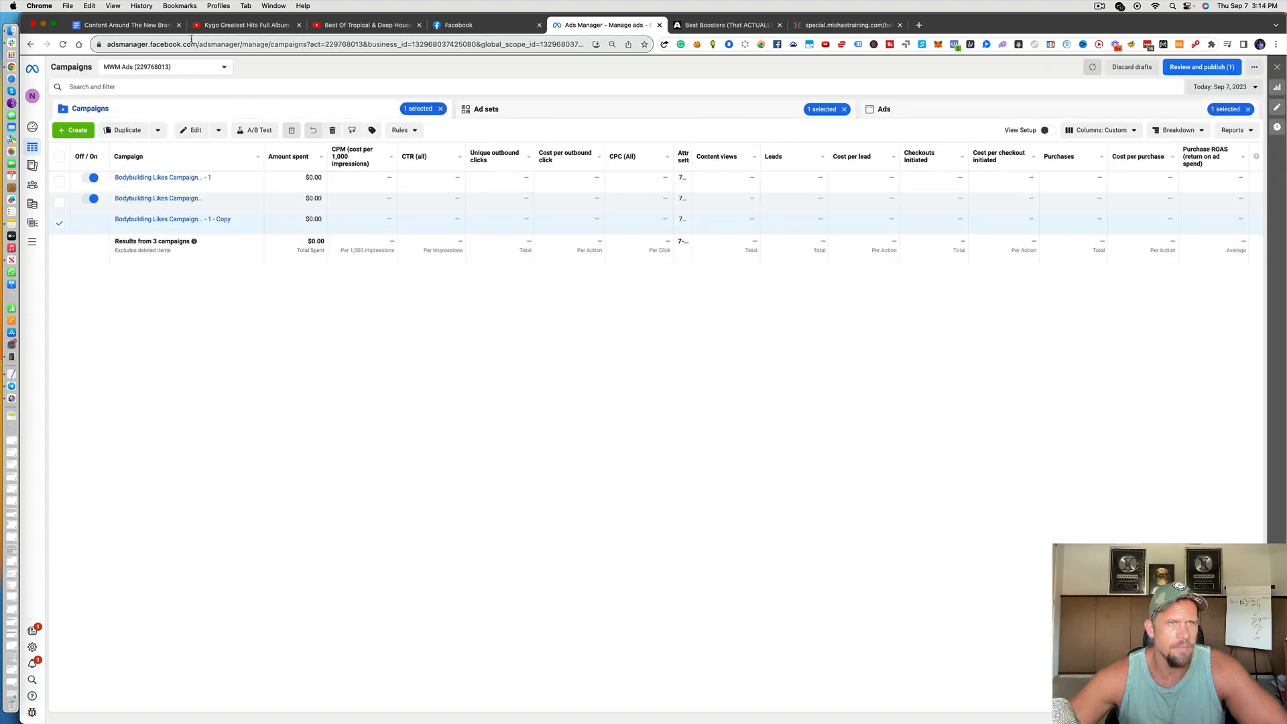
Reload the campaigns list and apply the Performance column preset
click(193, 42)
key(Return)
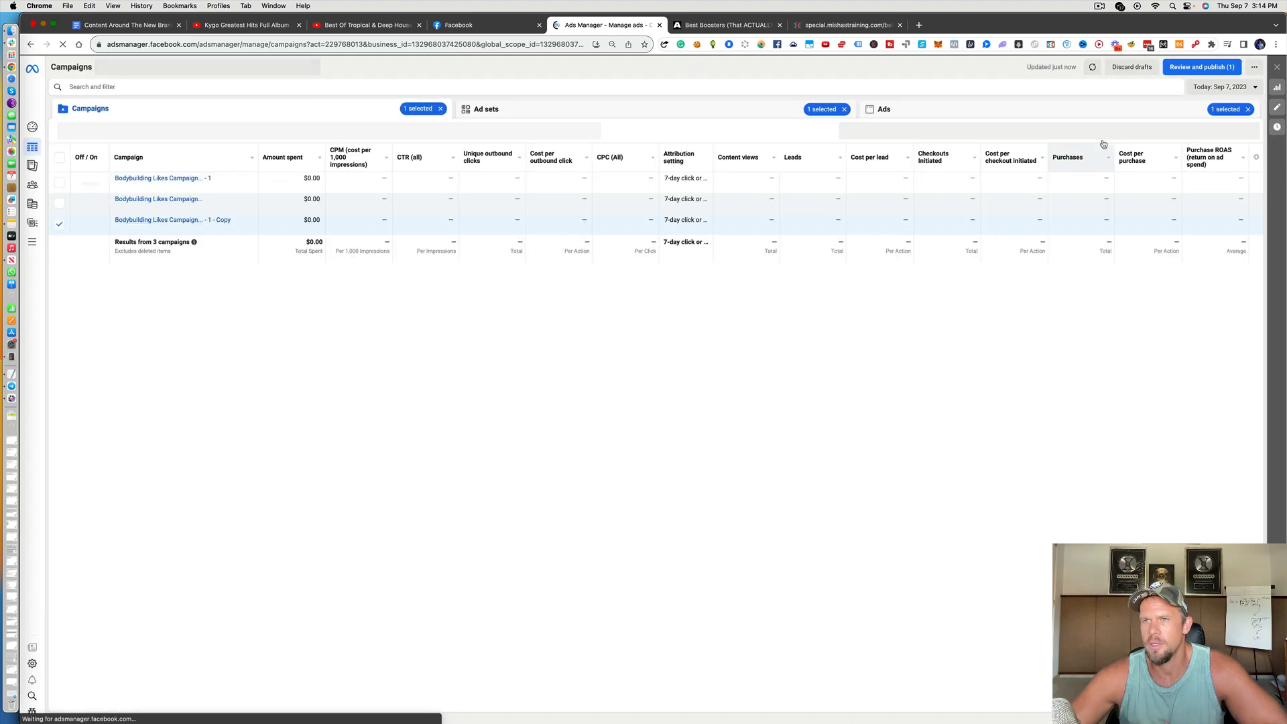
click(1133, 130)
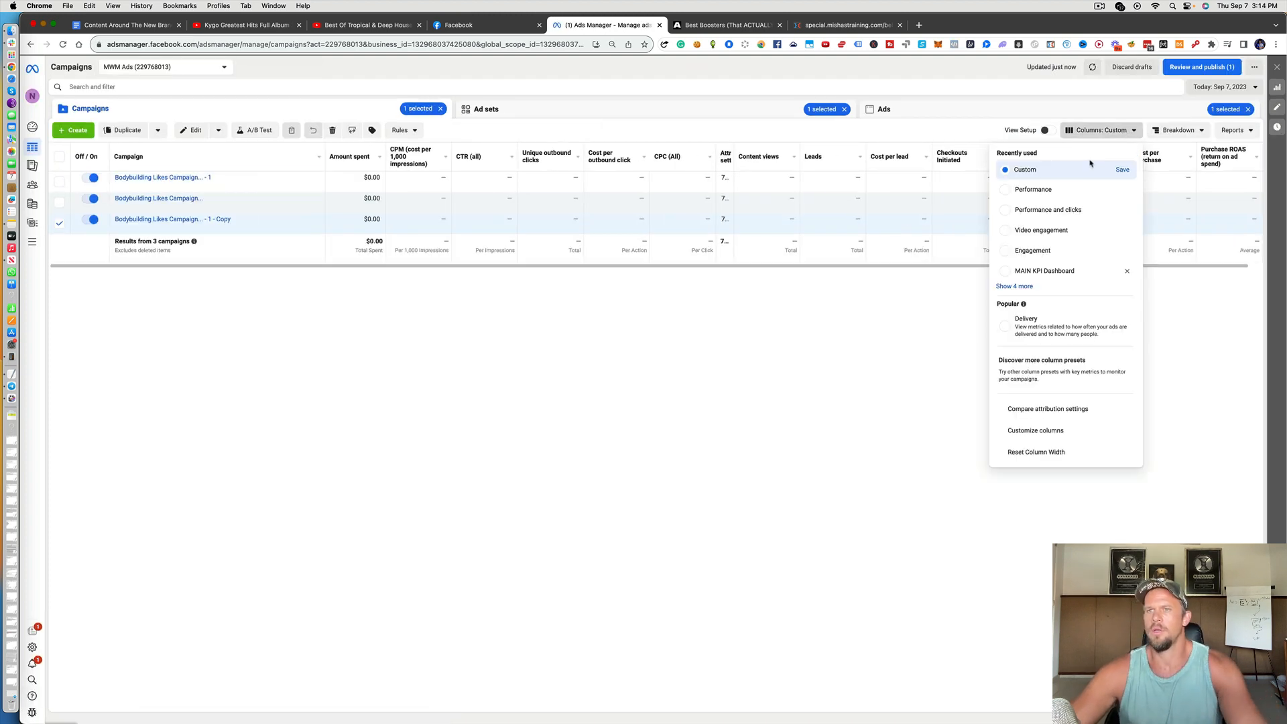
click(1059, 188)
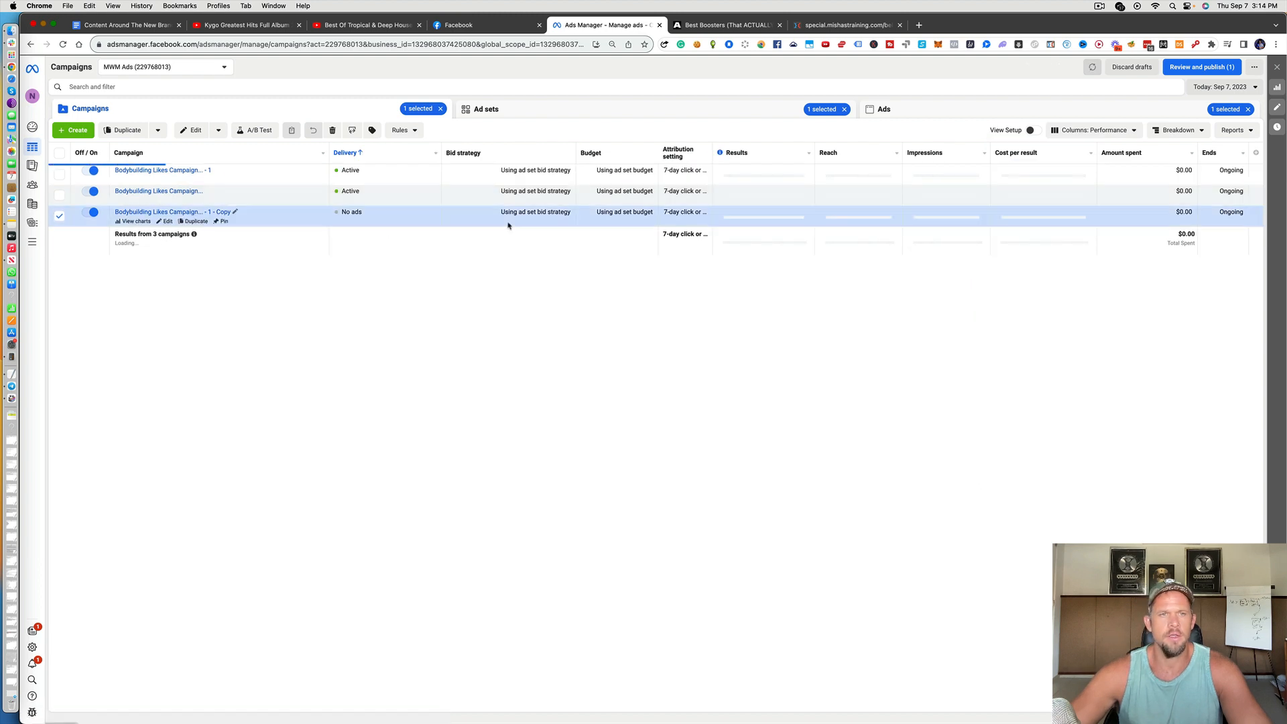
Select the "Bodybuilding Likes Campaign... - 1 - Copy" campaign and check the delivery status of its ad
click(56, 217)
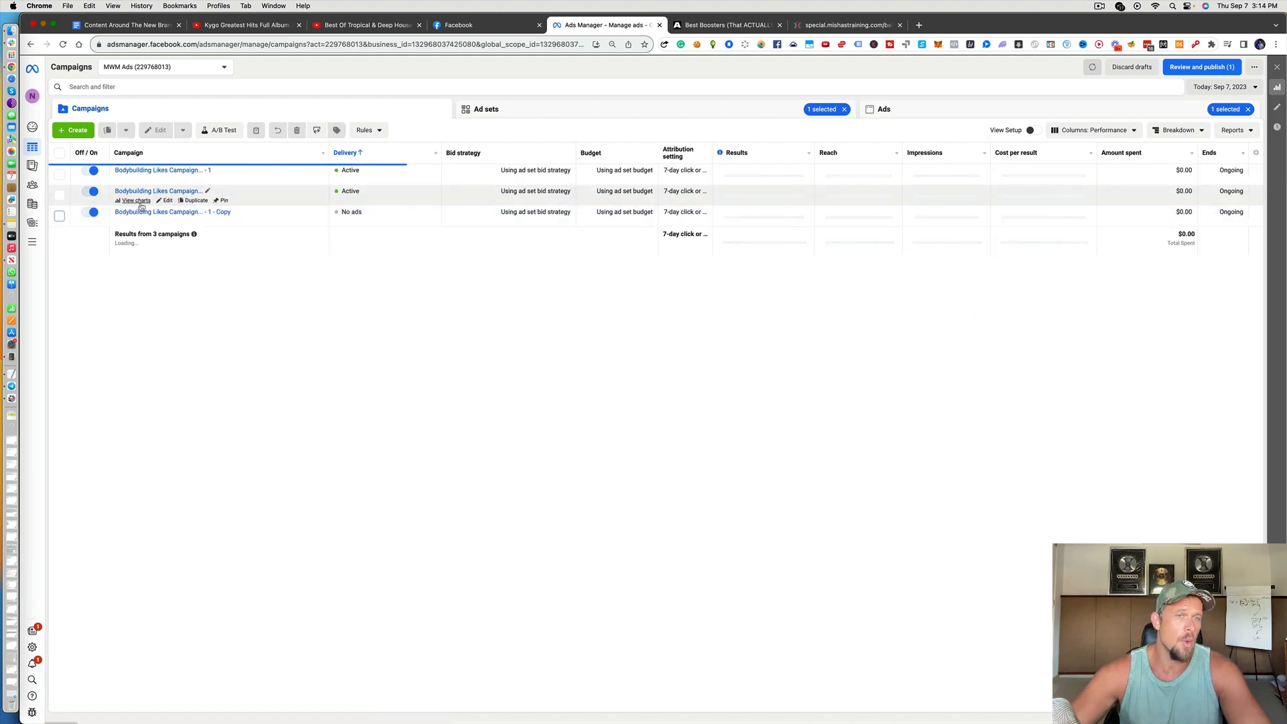
click(58, 217)
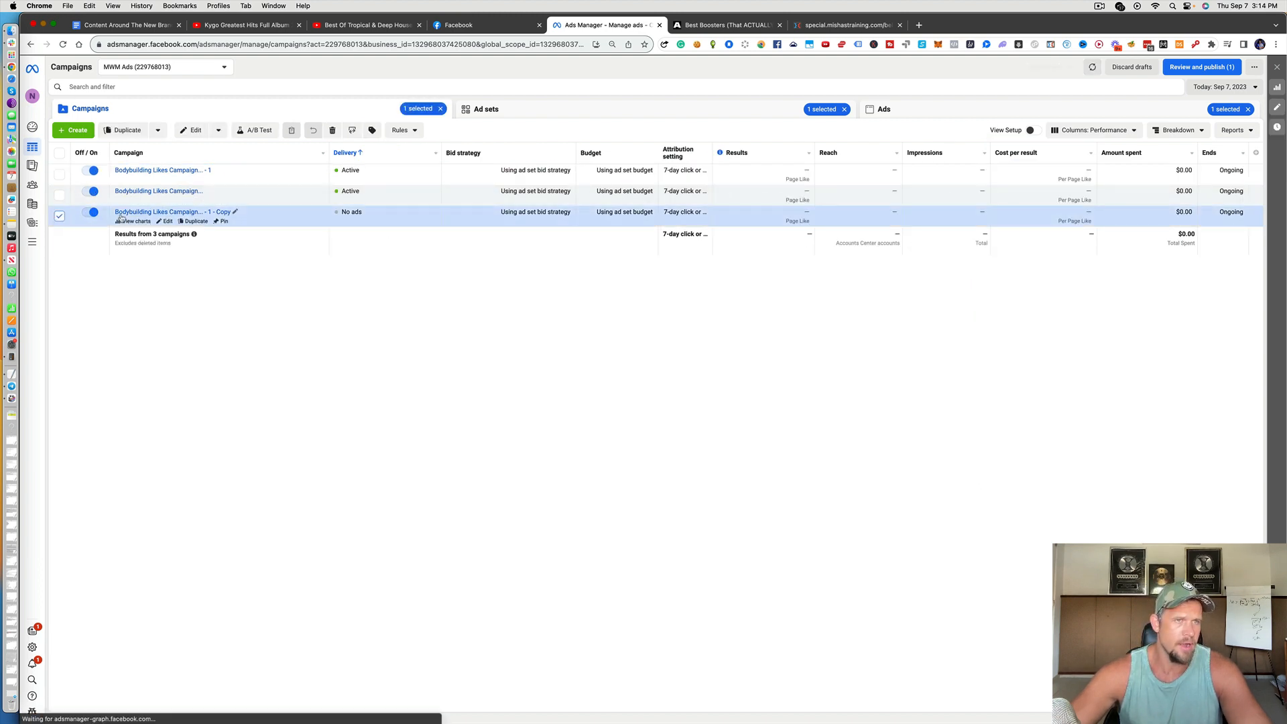
click(997, 116)
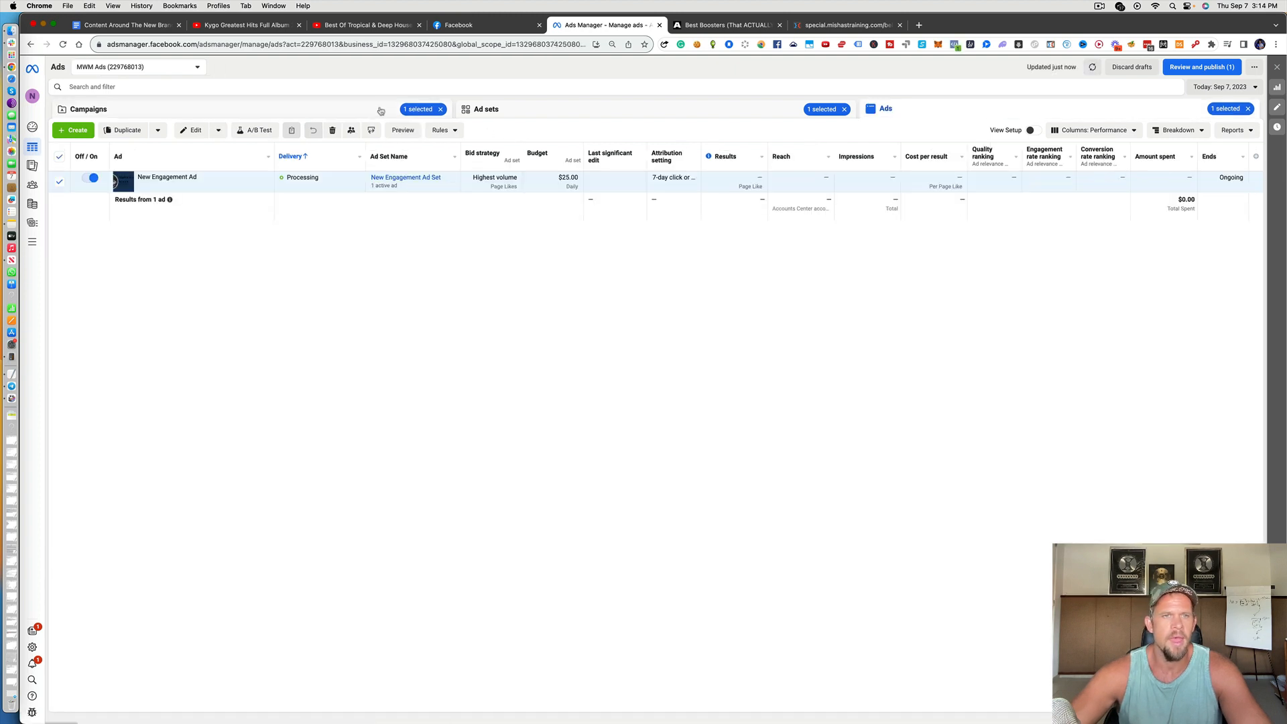
Return to the campaign list, deselect the copied campaign and turn off the two older Bodybuilding Likes campaigns
click(88, 109)
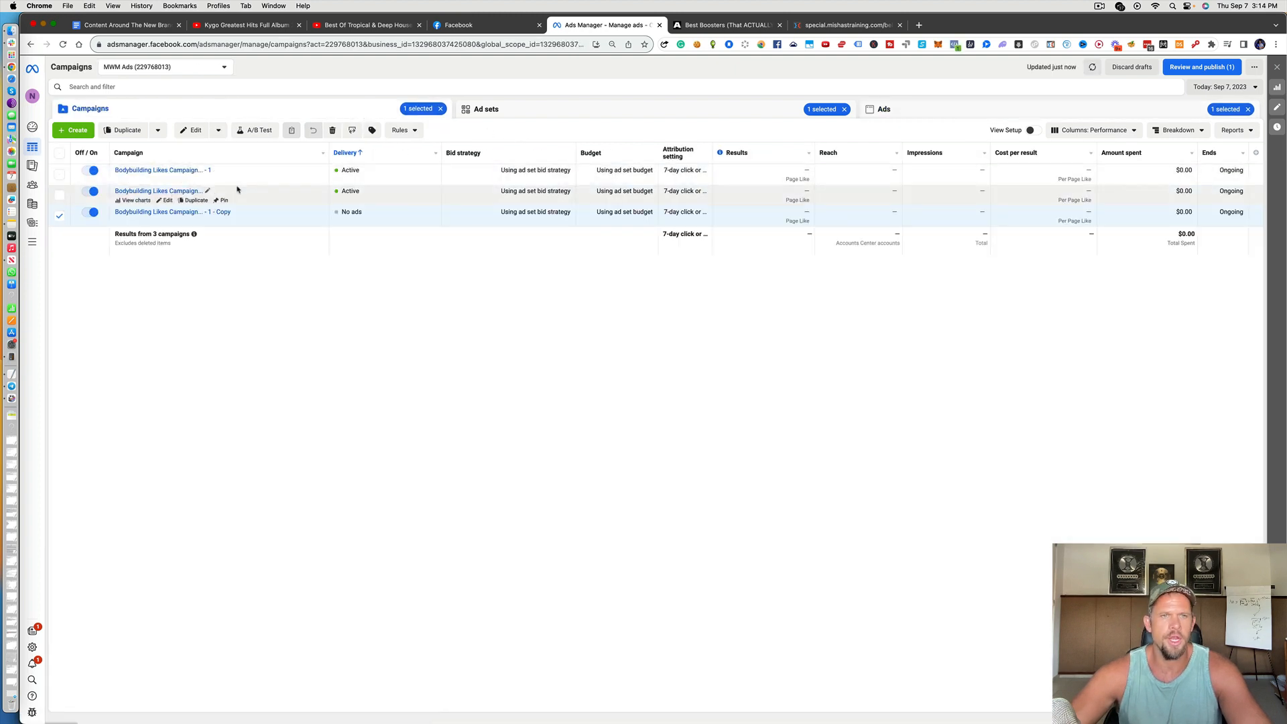
click(59, 216)
click(91, 191)
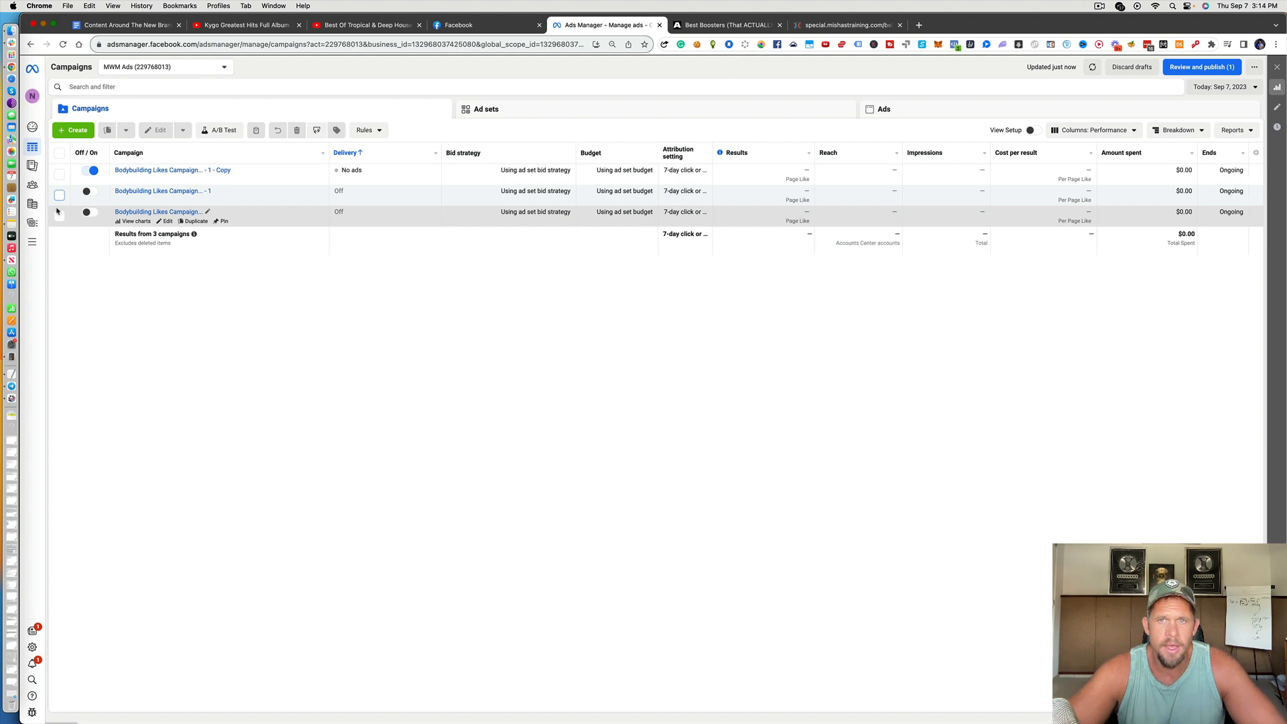
Compare the ad set level with the campaign level, checking the ad sets' delivery, bid strategy, budget and schedule
click(533, 108)
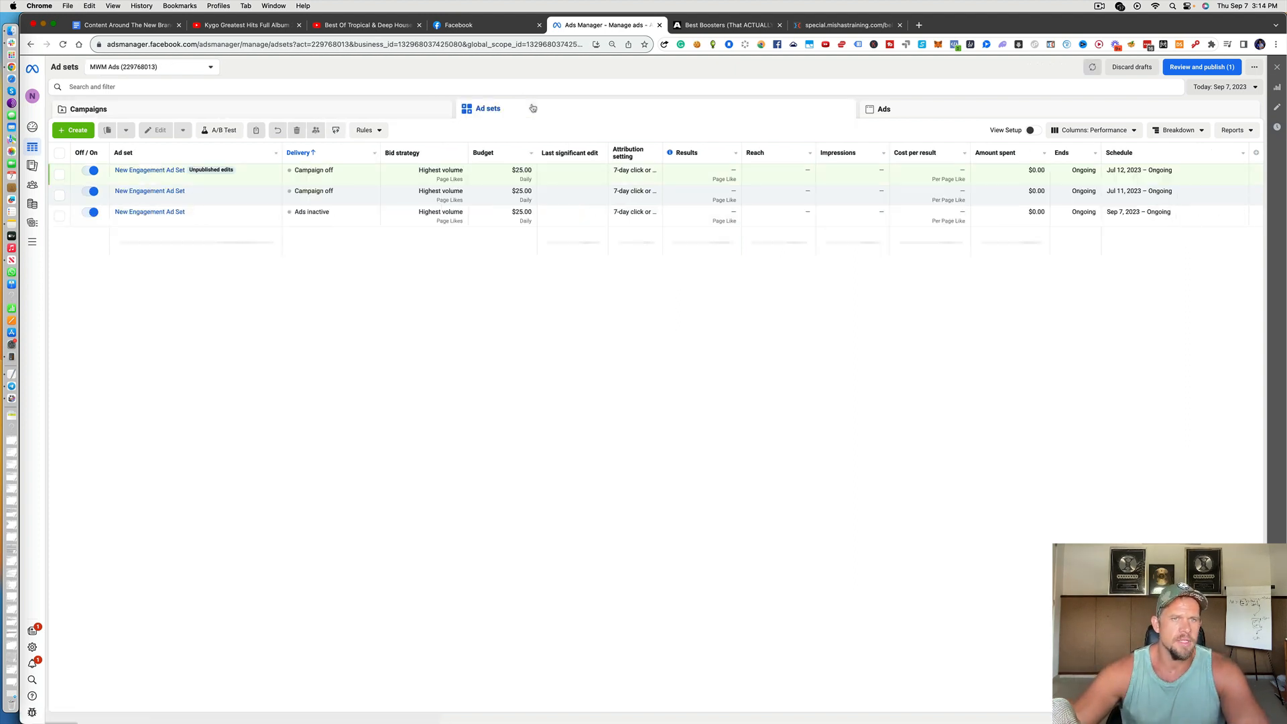
click(406, 112)
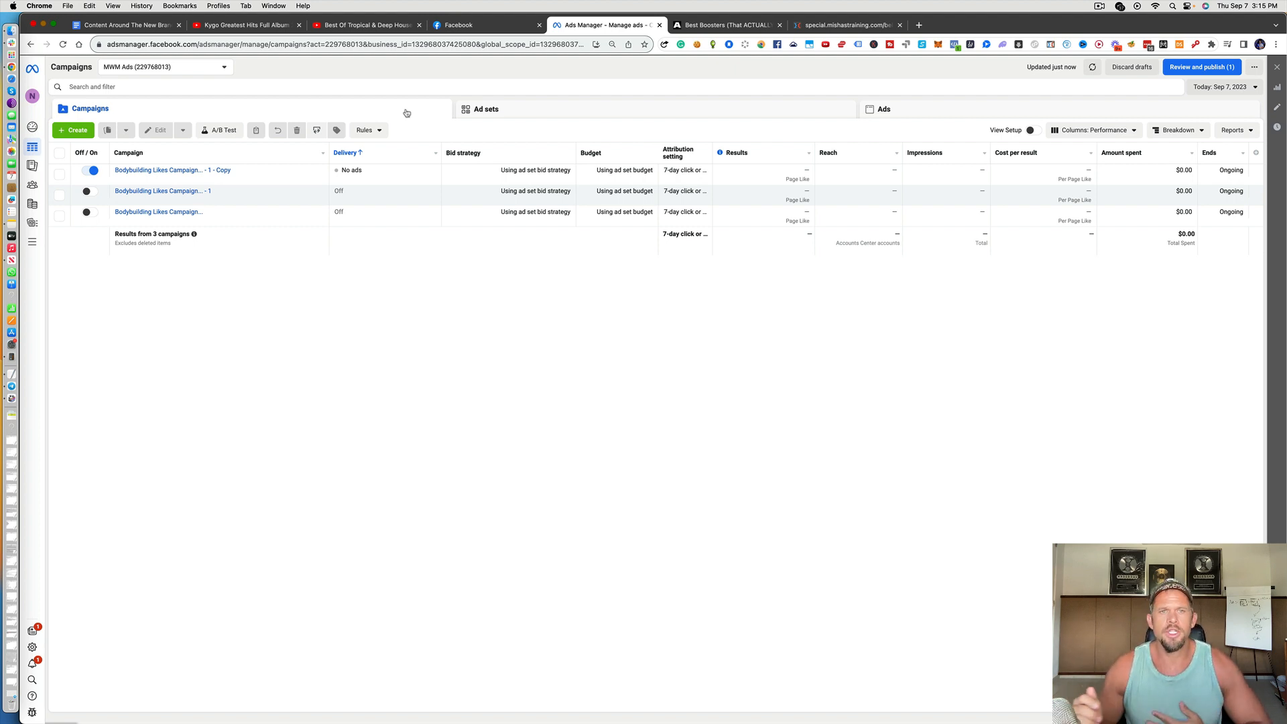
click(477, 115)
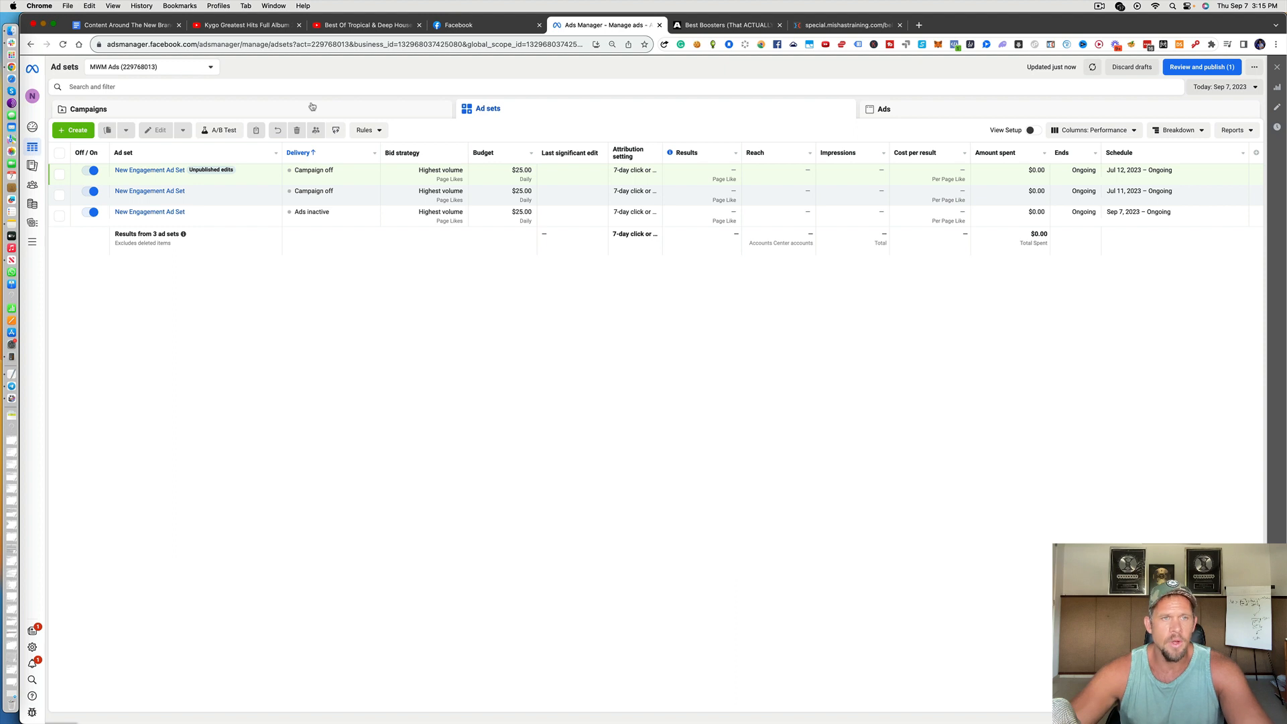
click(311, 106)
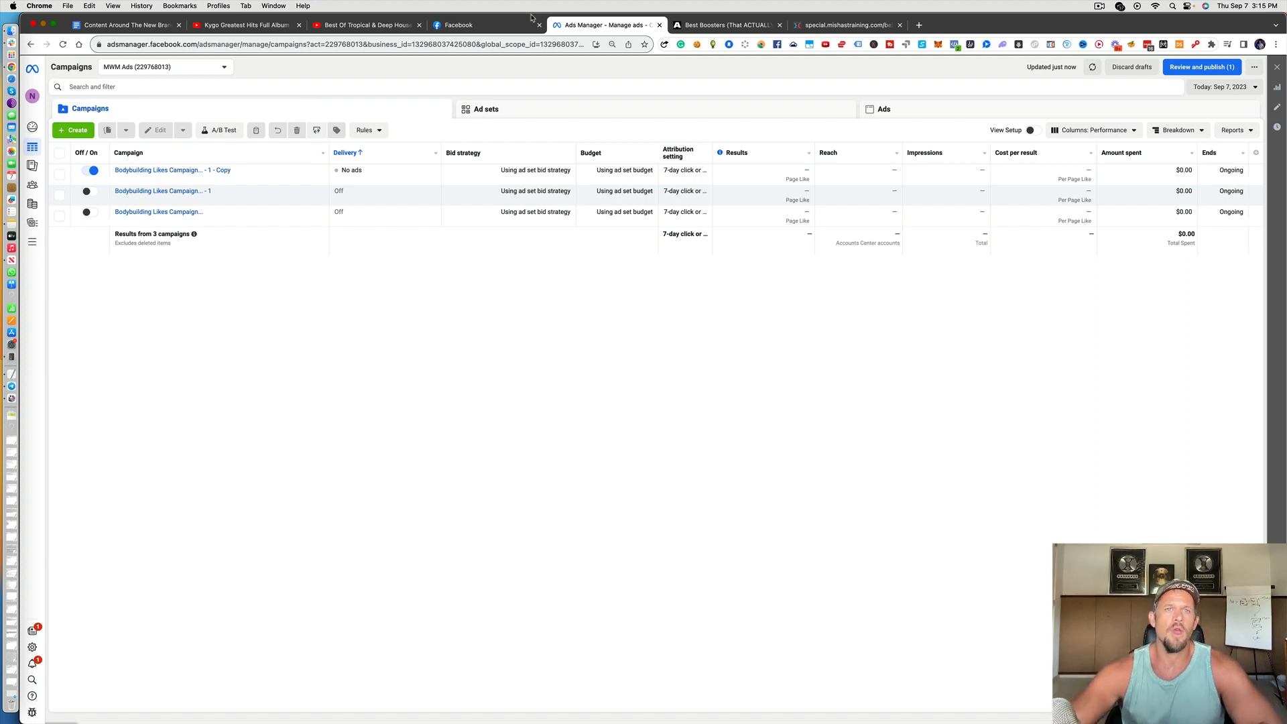
Switch to the Alpha Ripped MAXX Facebook Page and start boosting its bodybuilder photo post
click(513, 28)
scroll(528, 143, down, 3)
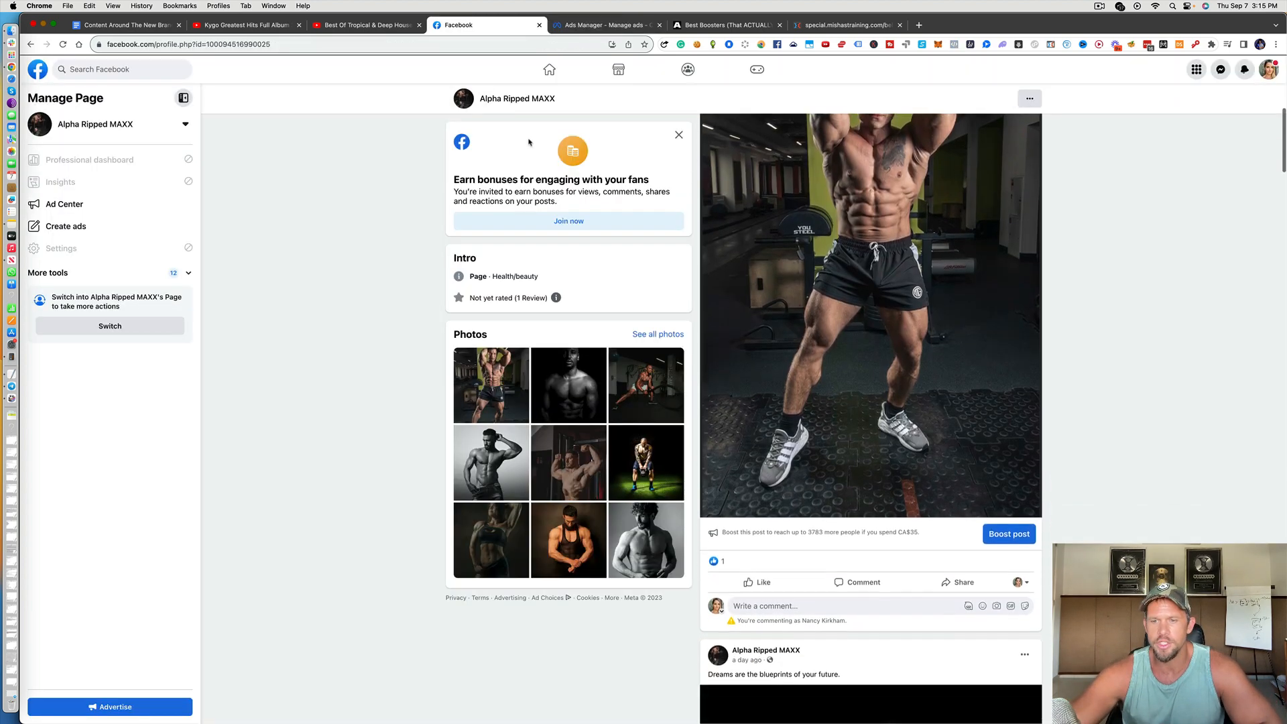
scroll(886, 296, up, 3)
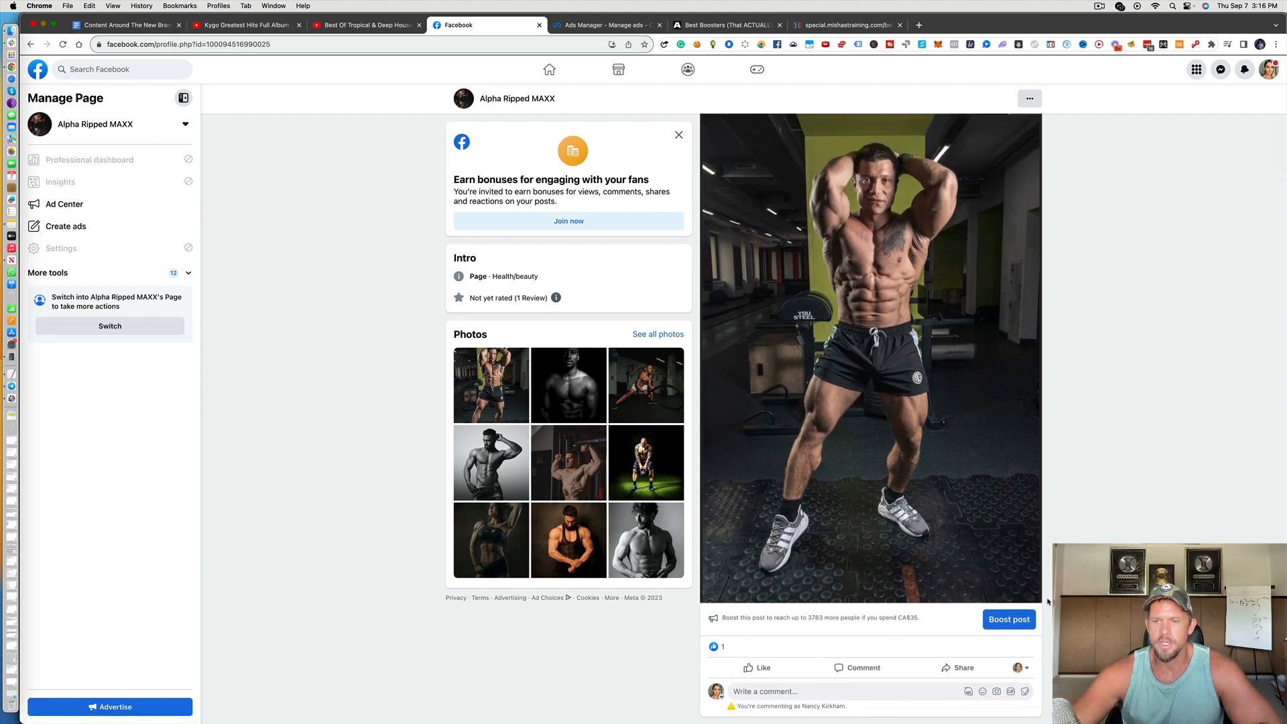
click(1008, 619)
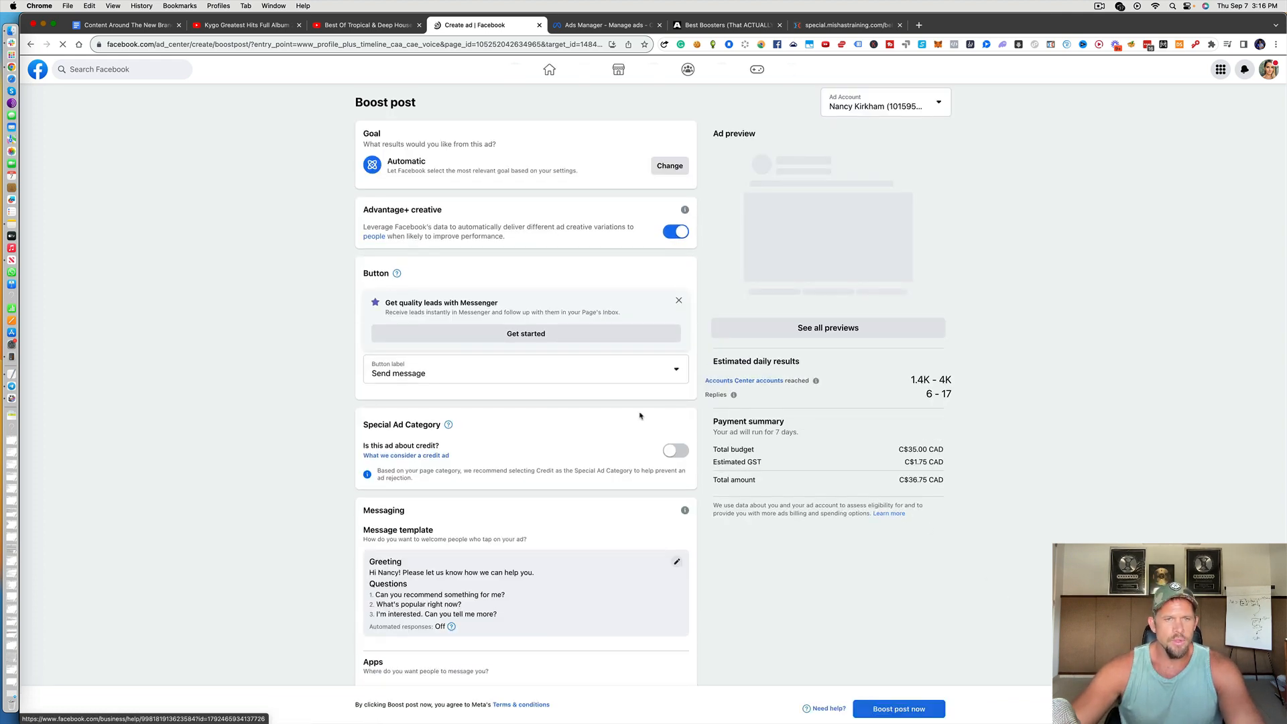
Set the boosted post's button label to No button, and review its audience, duration and total budget
click(530, 371)
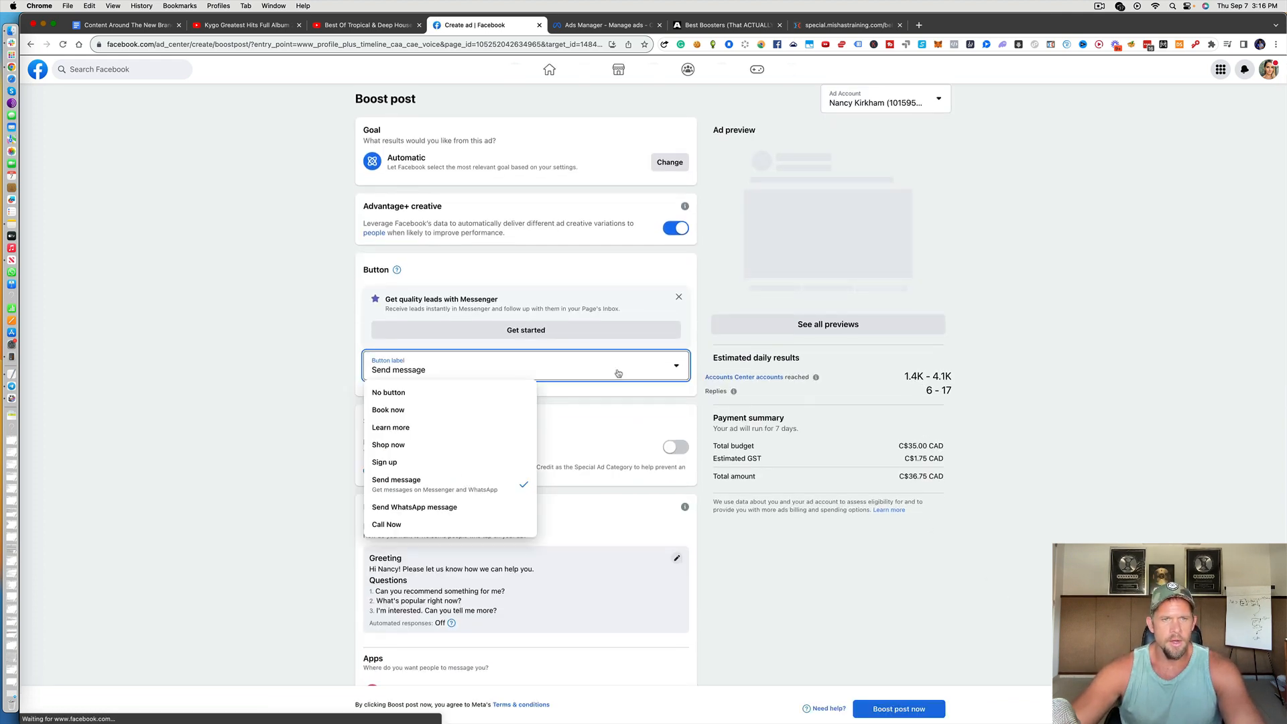
click(497, 392)
scroll(496, 395, down, 3)
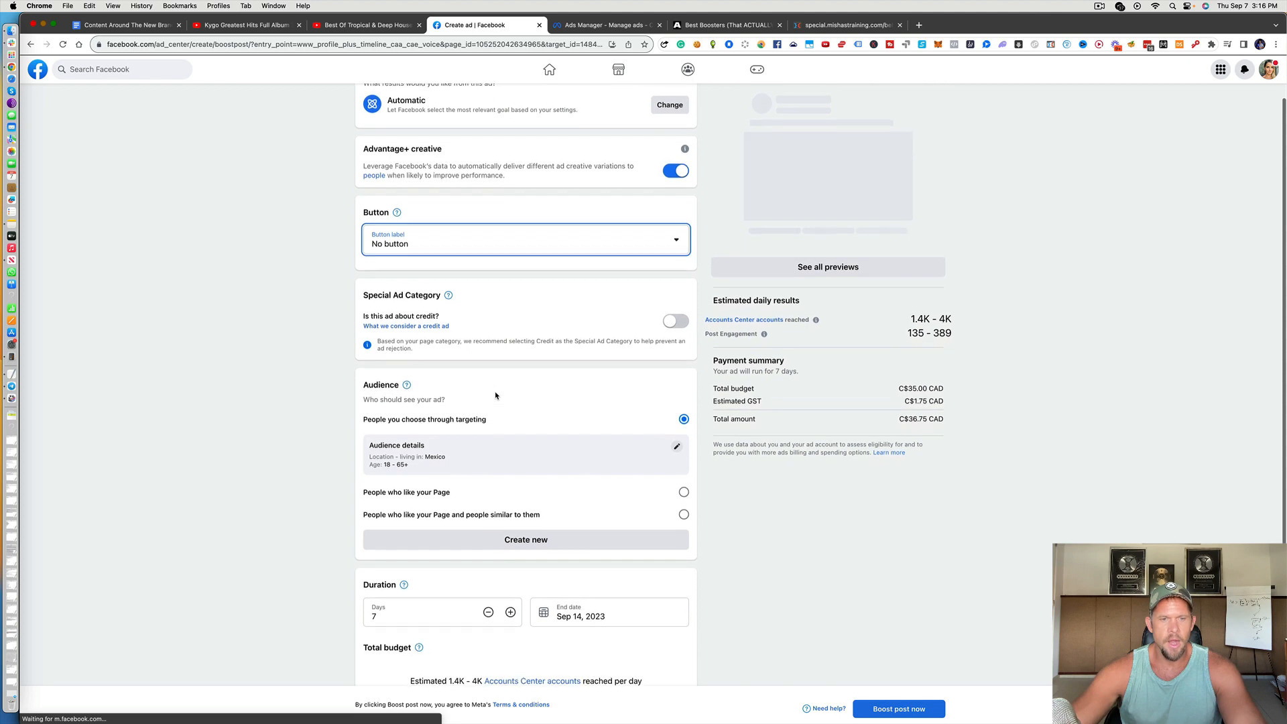
scroll(496, 395, down, 3)
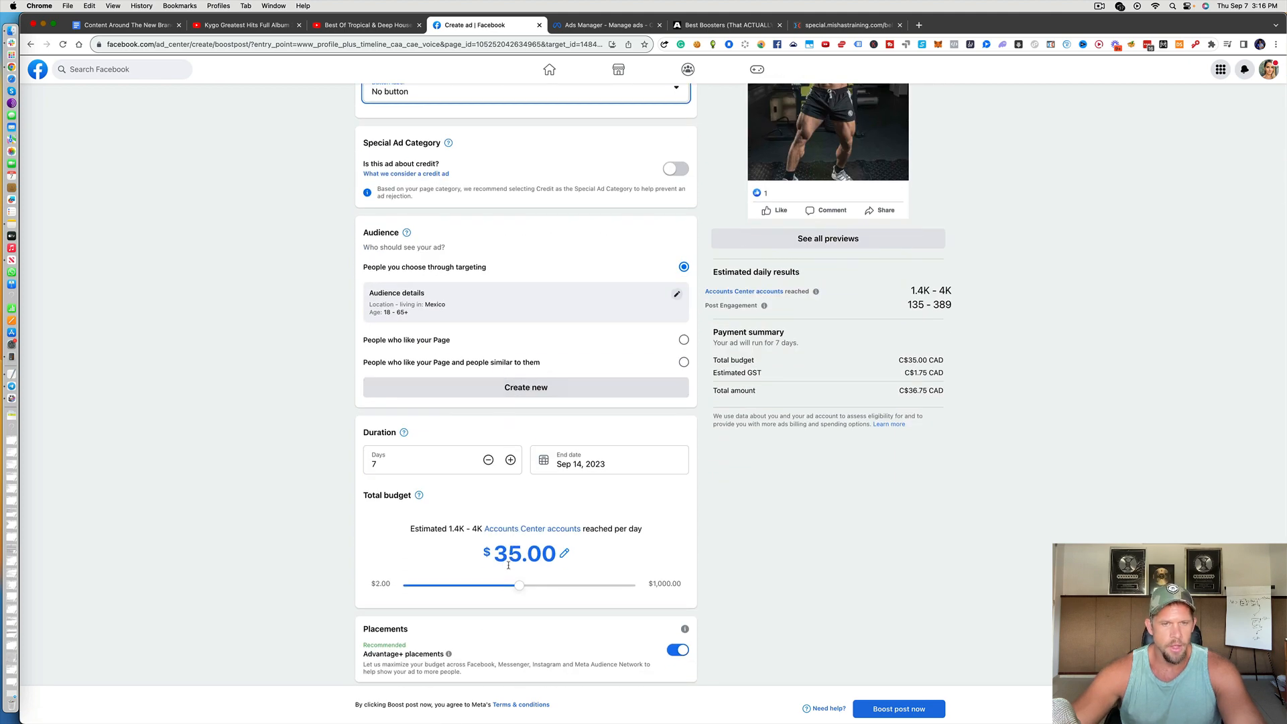
Set the boosted post's total budget to $50.00 and remove Mexico from the targeted audience's locations
drag(517, 586, 545, 588)
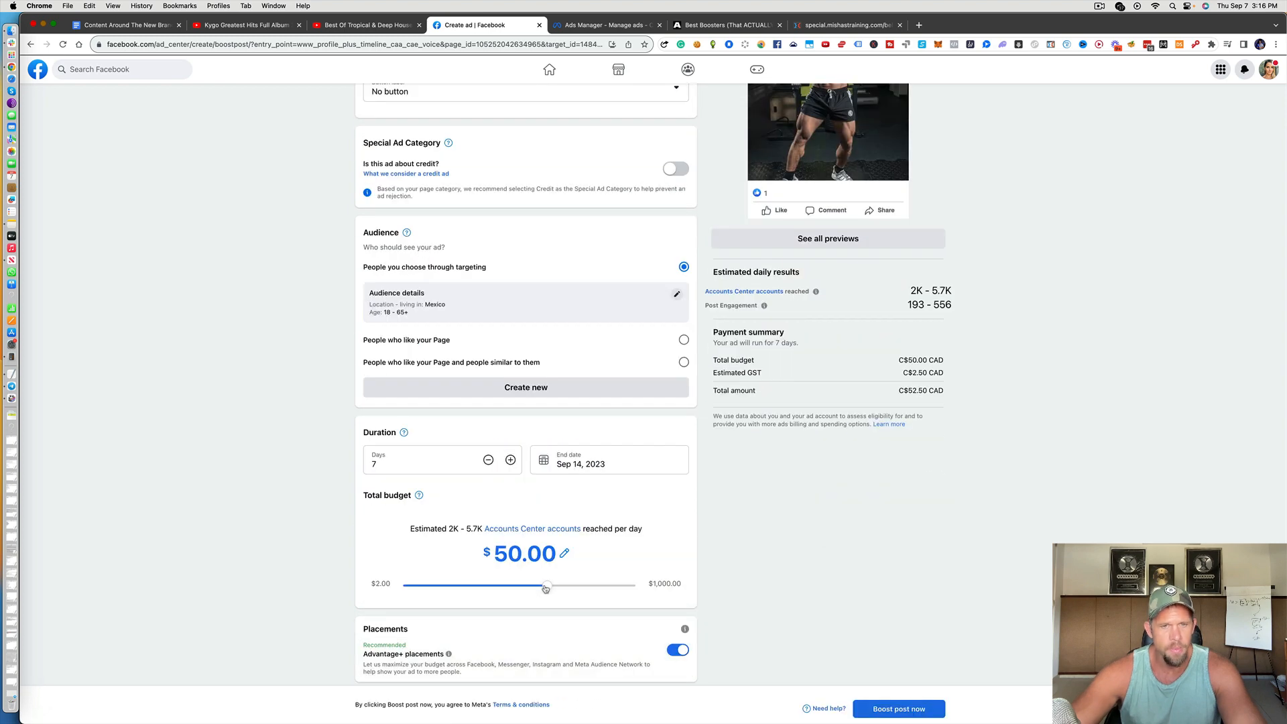
scroll(468, 436, up, 2)
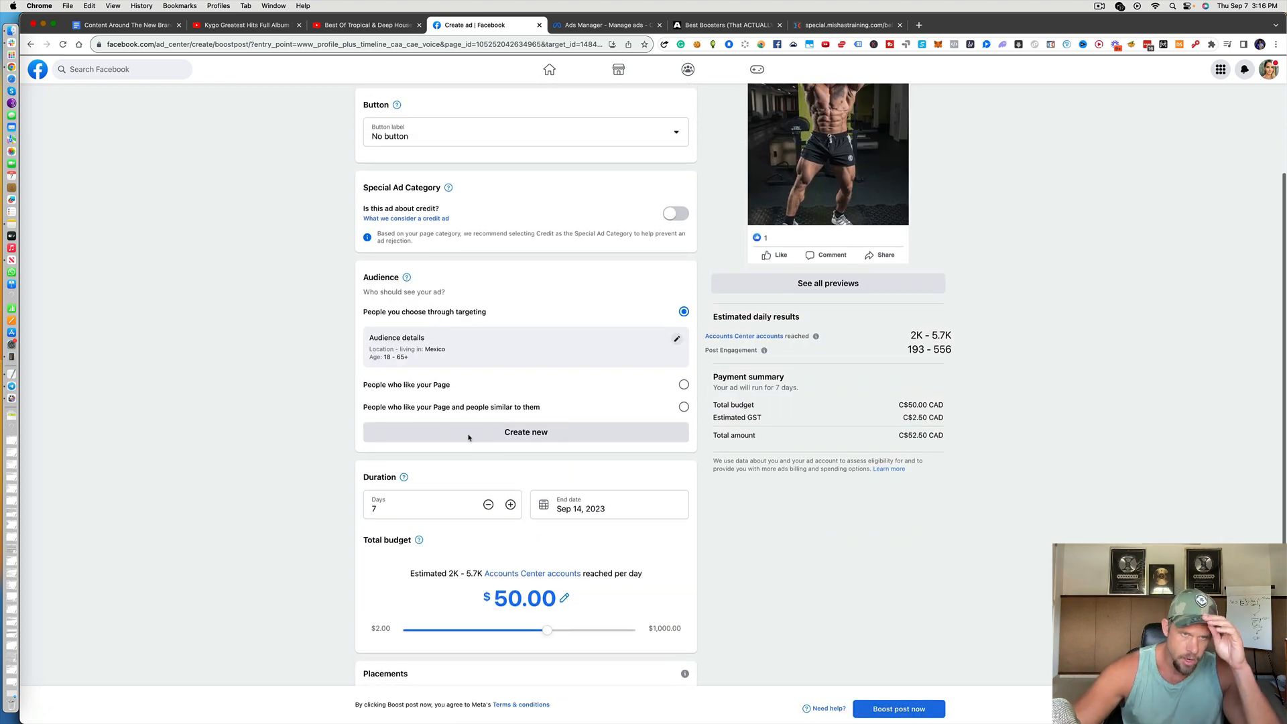
click(677, 340)
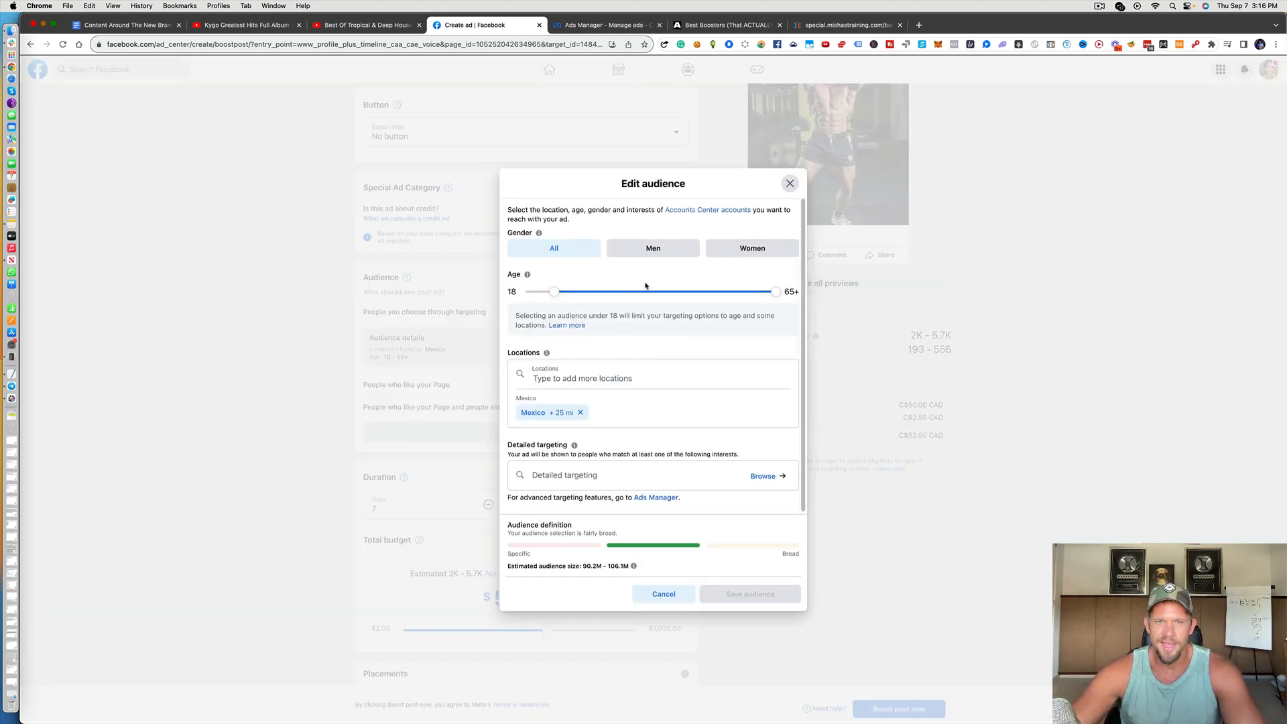
click(579, 412)
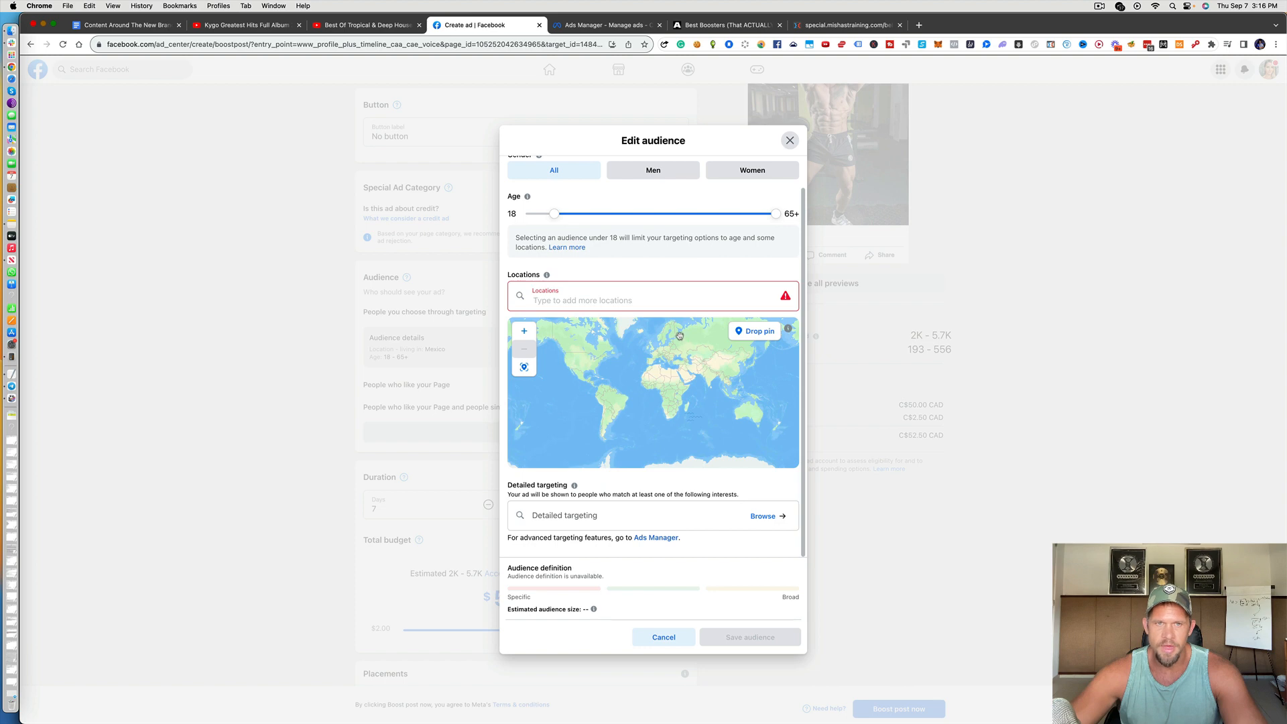
text(phi)
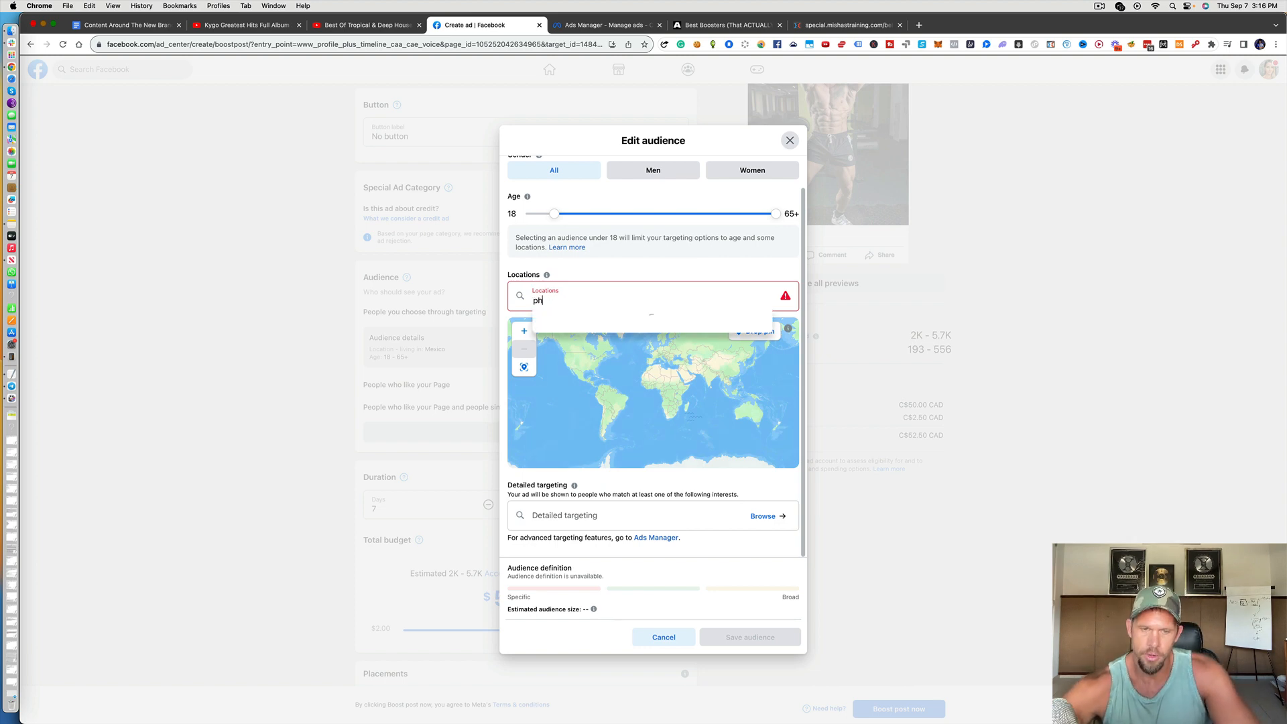
text(l)
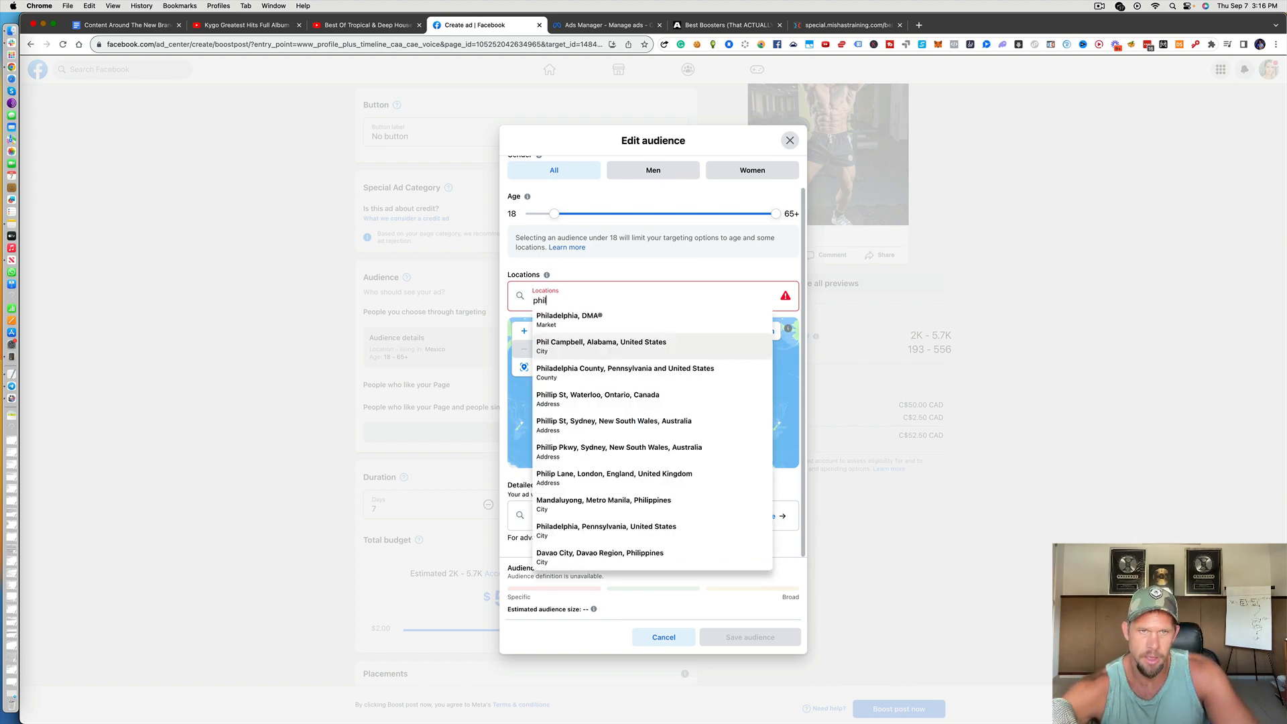
text(ip)
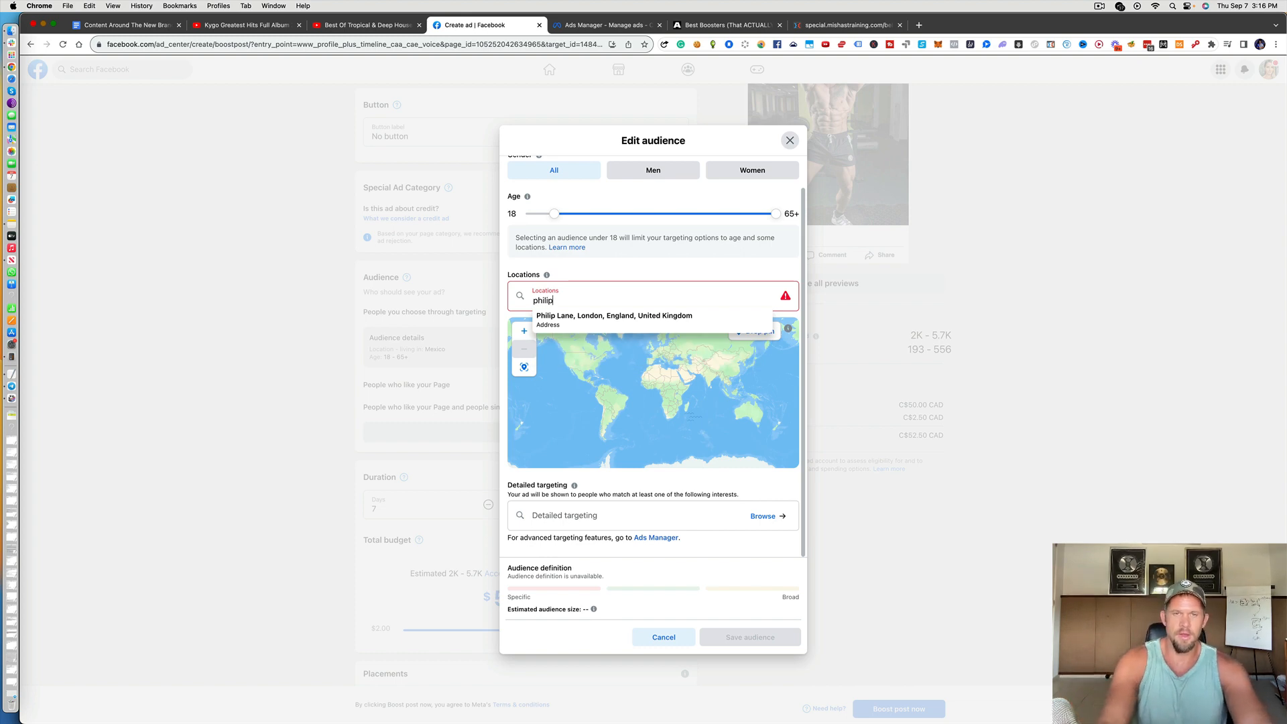
key(BackSpace)
key(BackSpace)
key(BackSpace)
key(BackSpace)
key(BackSpace)
key(BackSpace)
Add the country United Kingdom as the boosted post's audience location and save the audience
text(united)
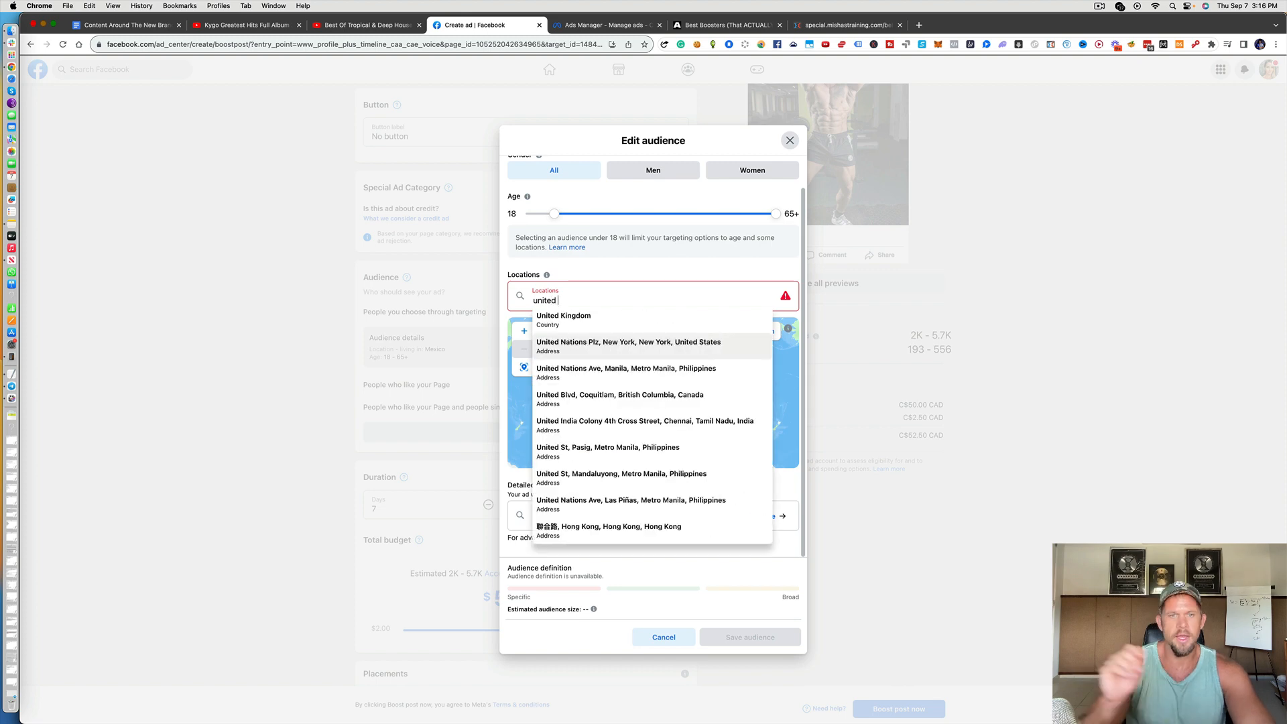
click(657, 317)
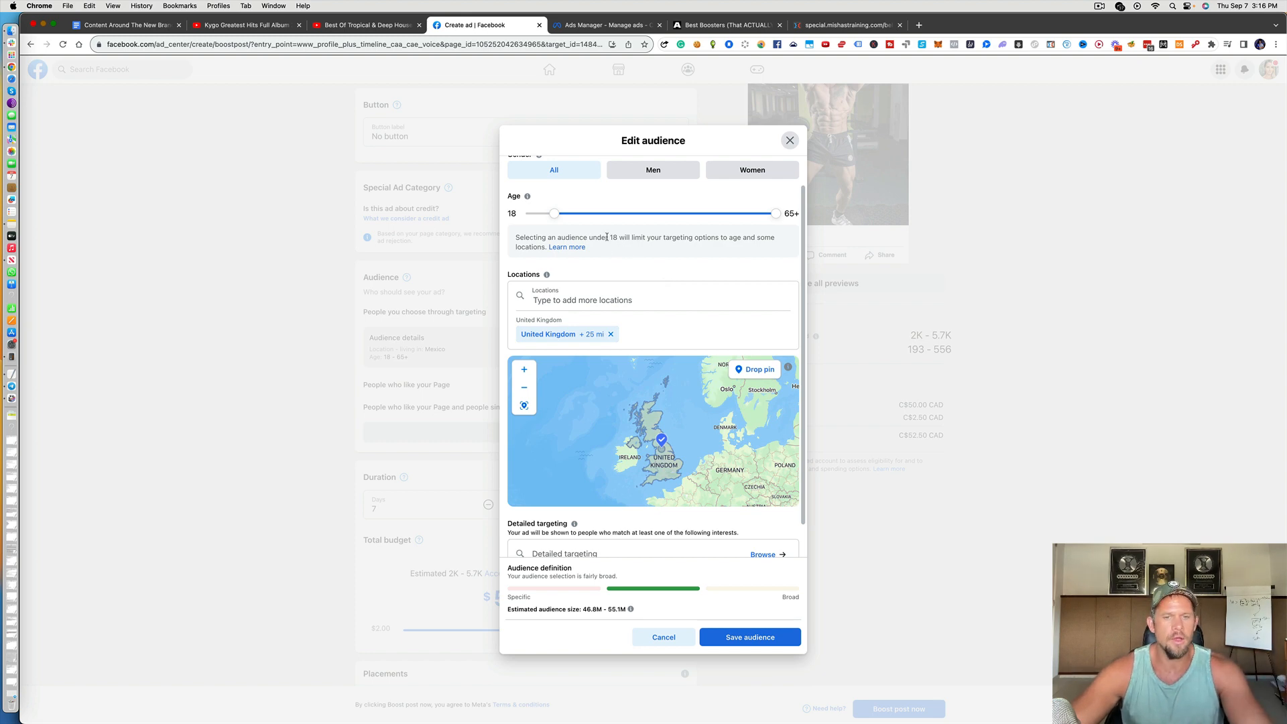
scroll(617, 322, down, 1)
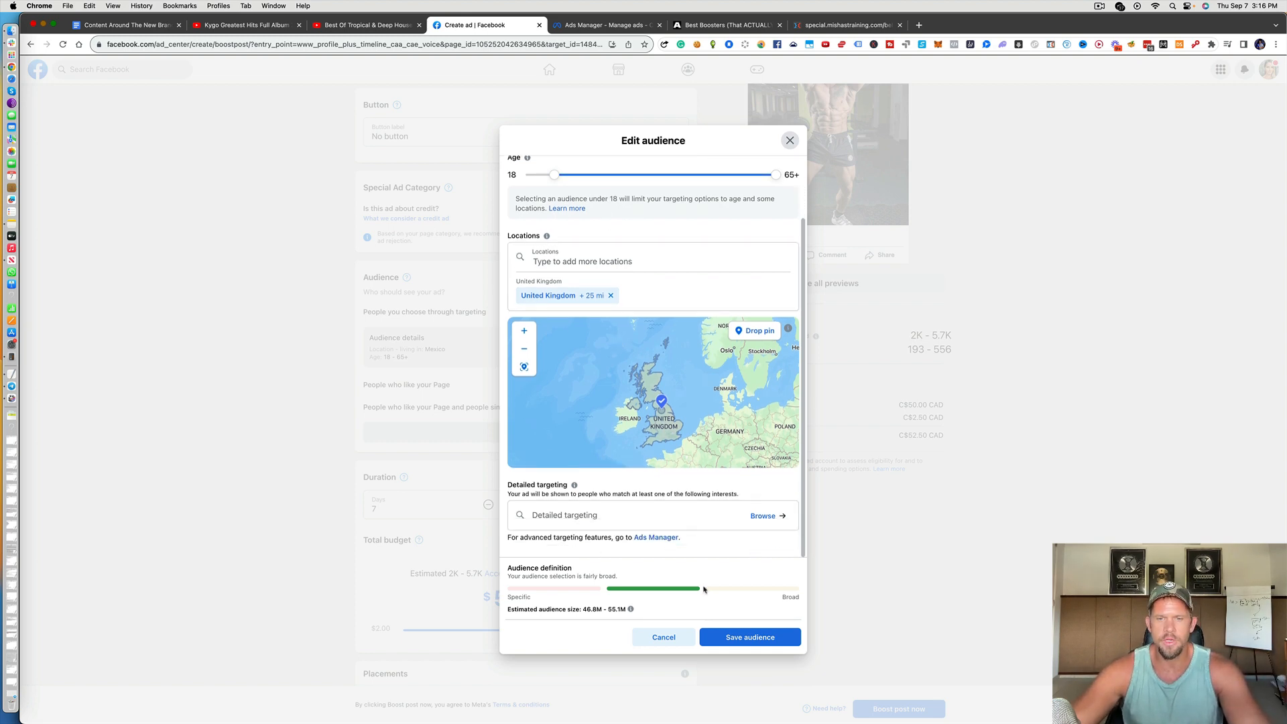
click(749, 637)
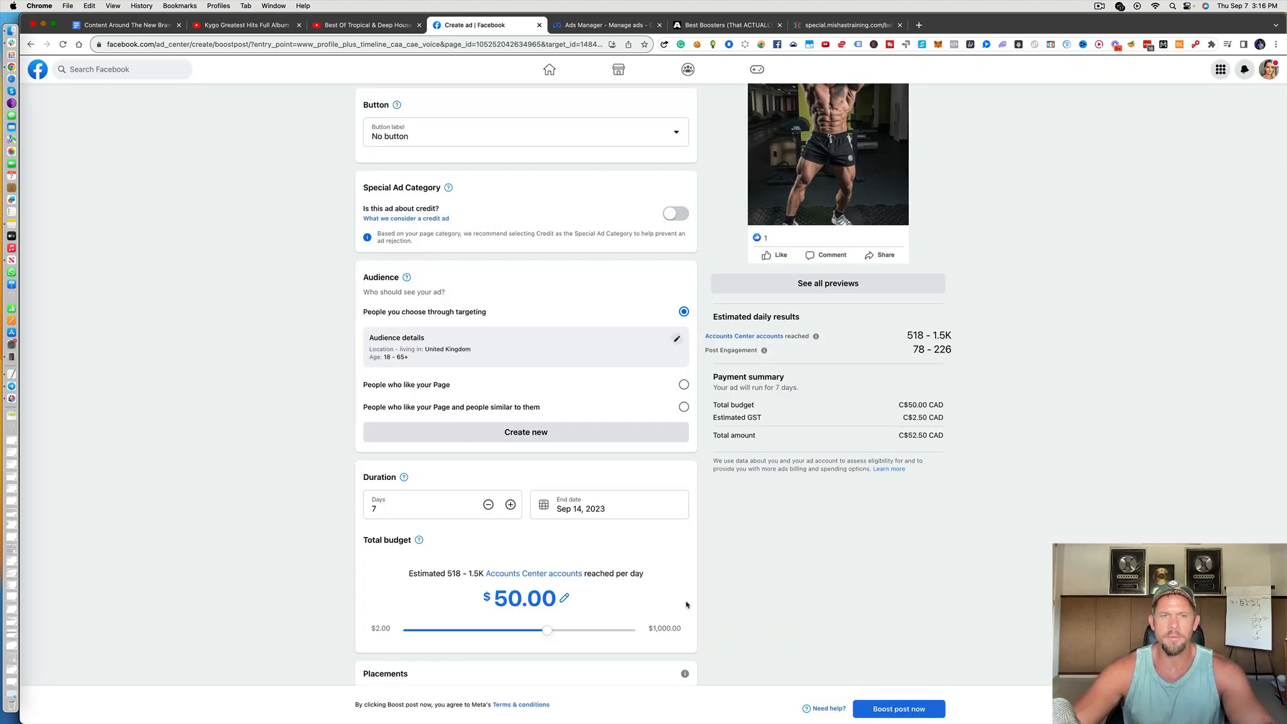
Review the boost's duration, budget and placements, and submit the post boost, closing the ad summary
scroll(567, 563, down, 2)
scroll(568, 563, down, 4)
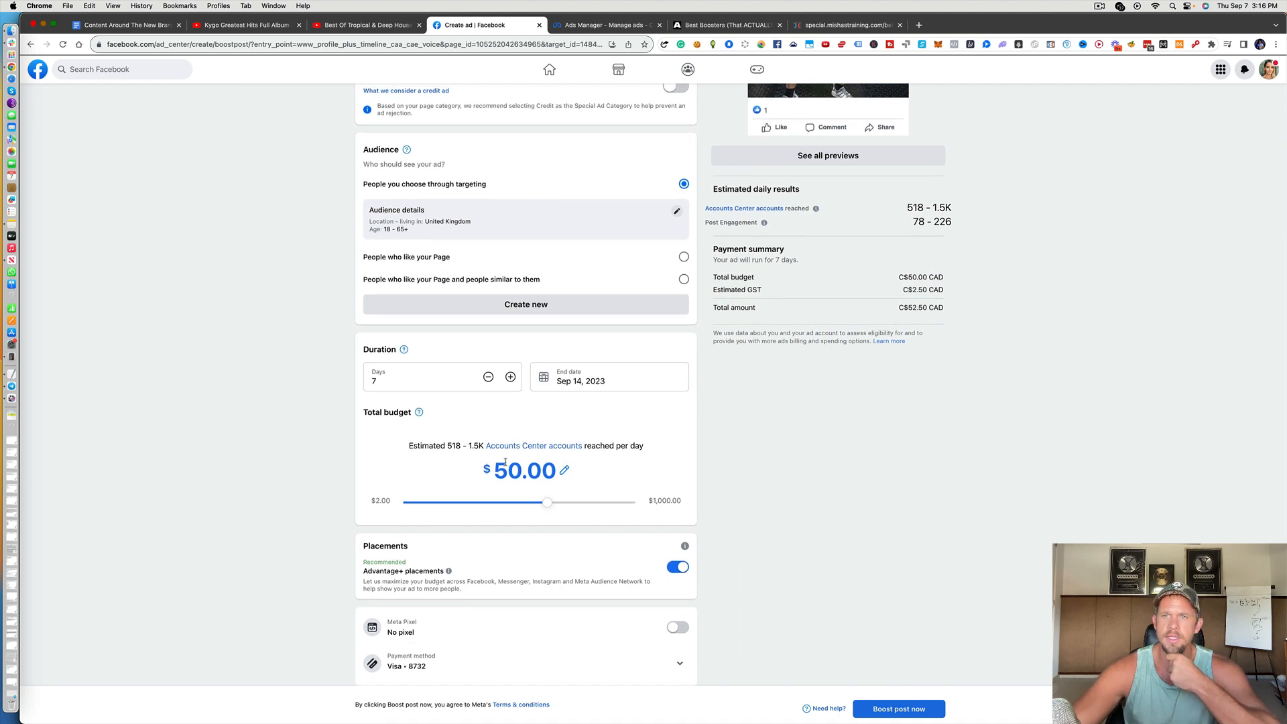
drag(478, 470, 554, 473)
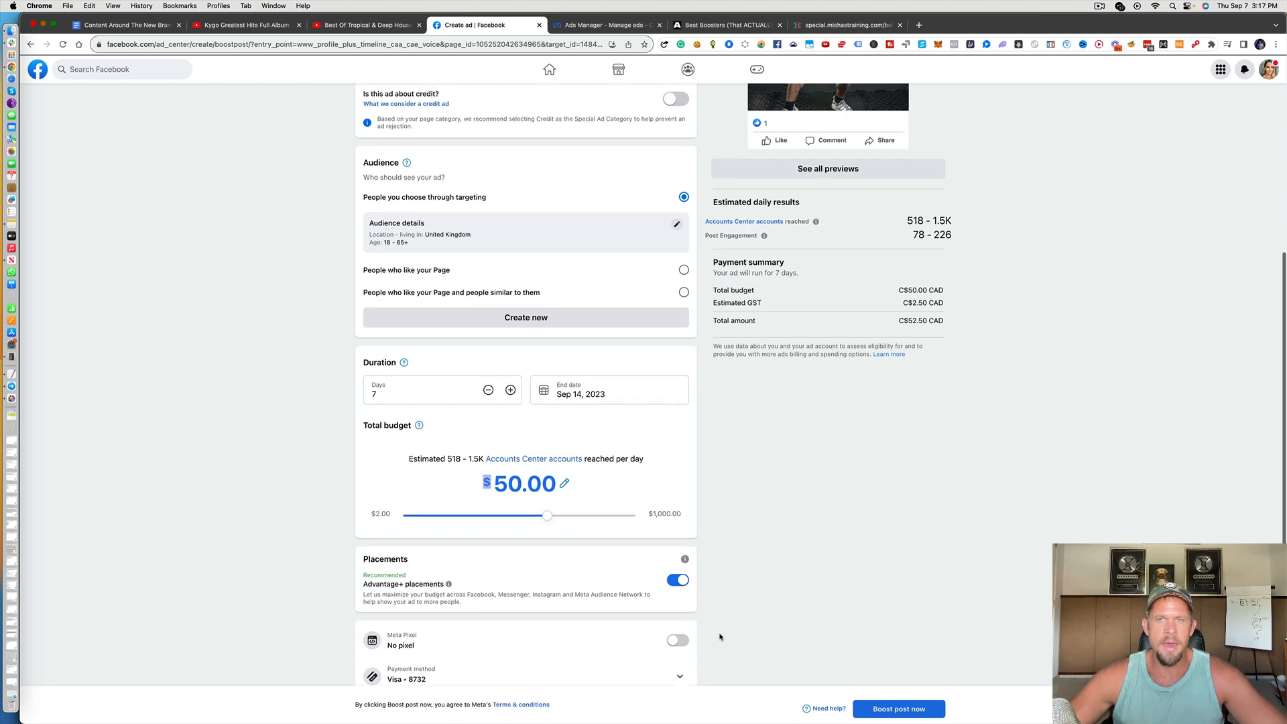
click(884, 713)
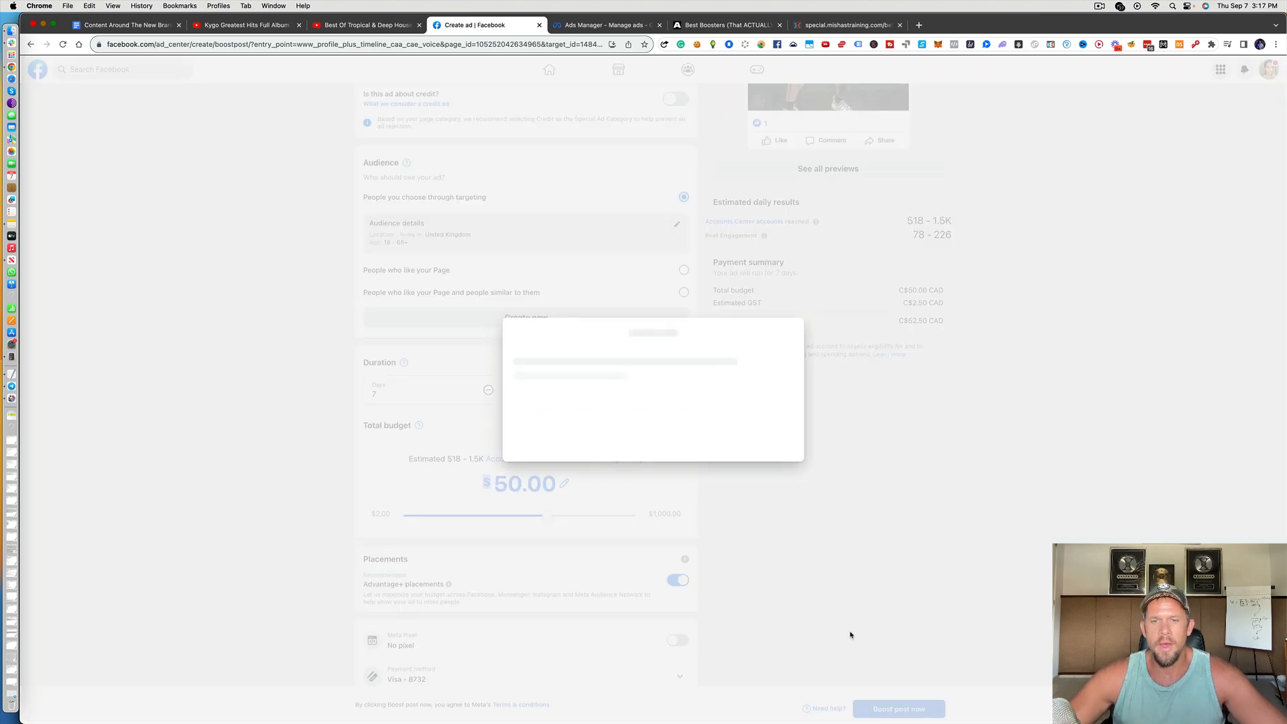
click(782, 508)
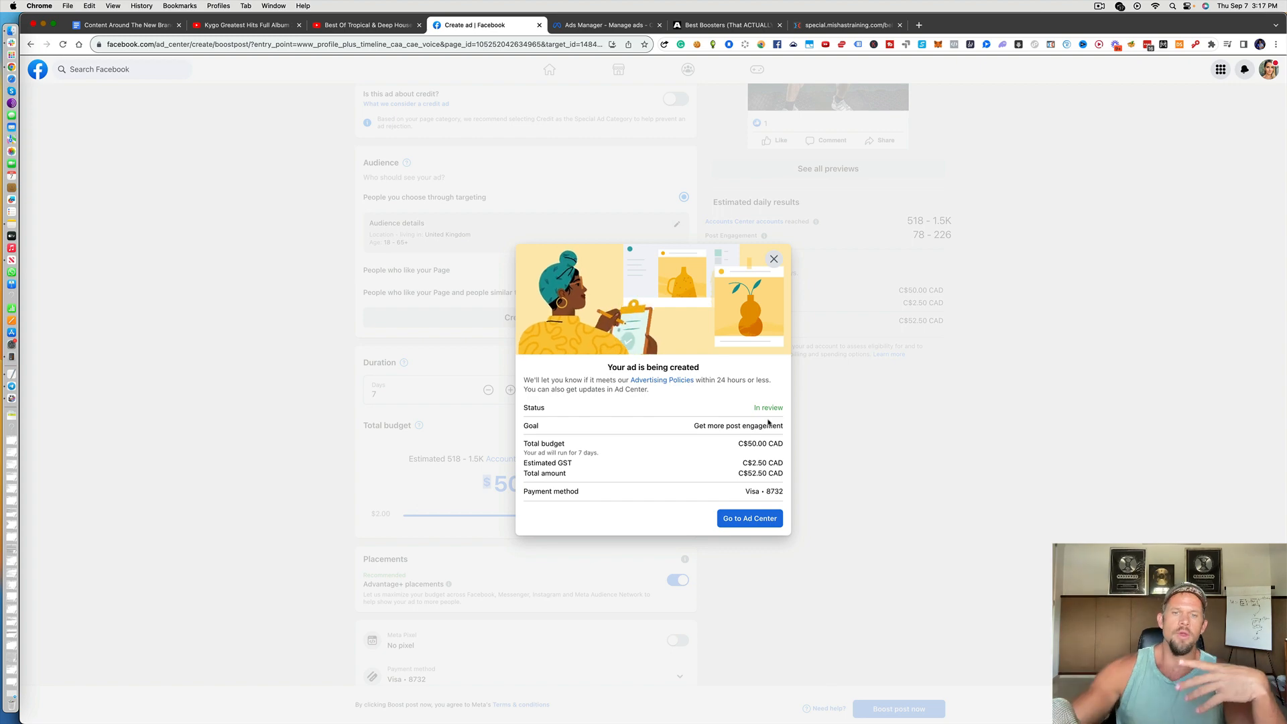
click(776, 263)
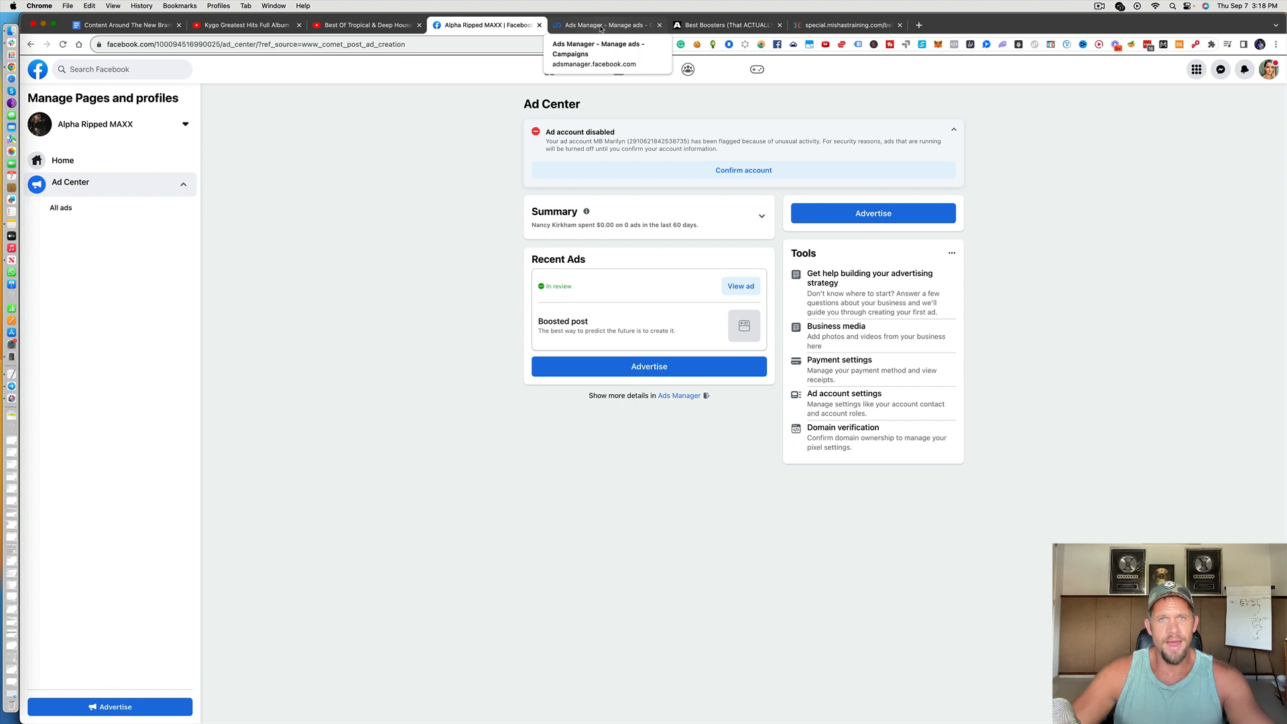
Look over the Ads Manager campaign list and the Best Boosters article page, ending back on the campaign list
click(601, 29)
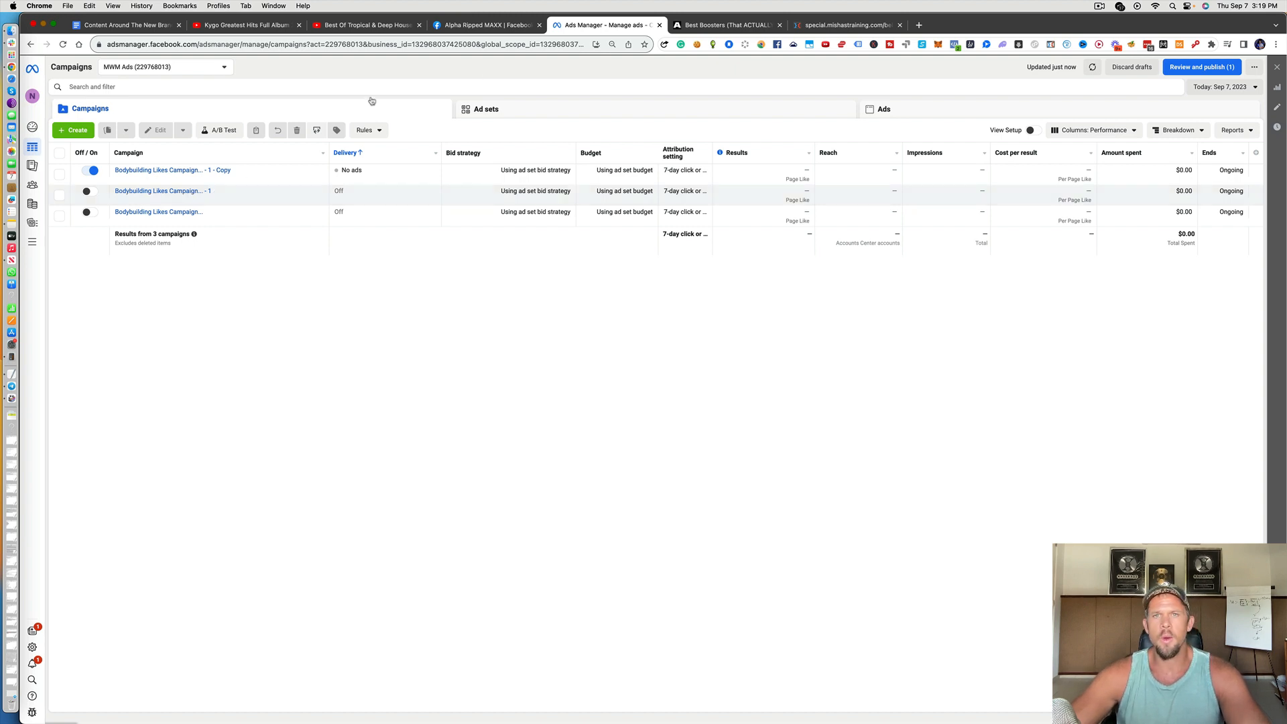
click(703, 28)
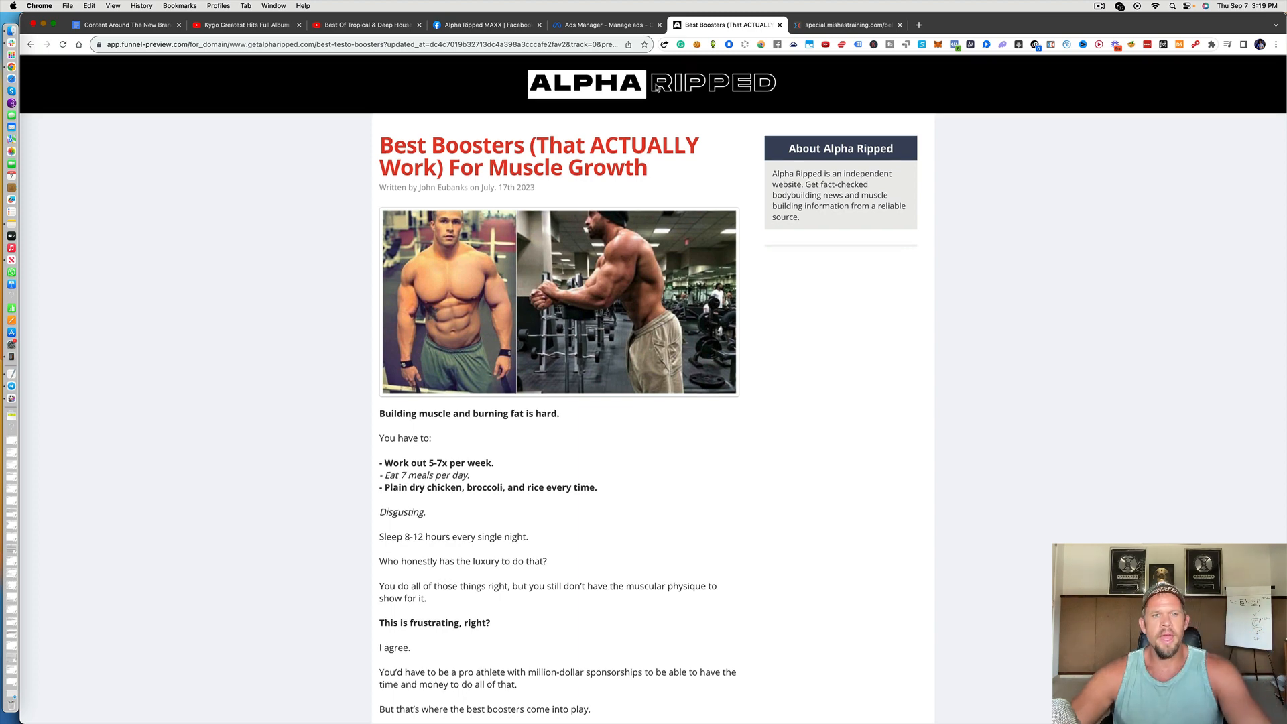
click(587, 27)
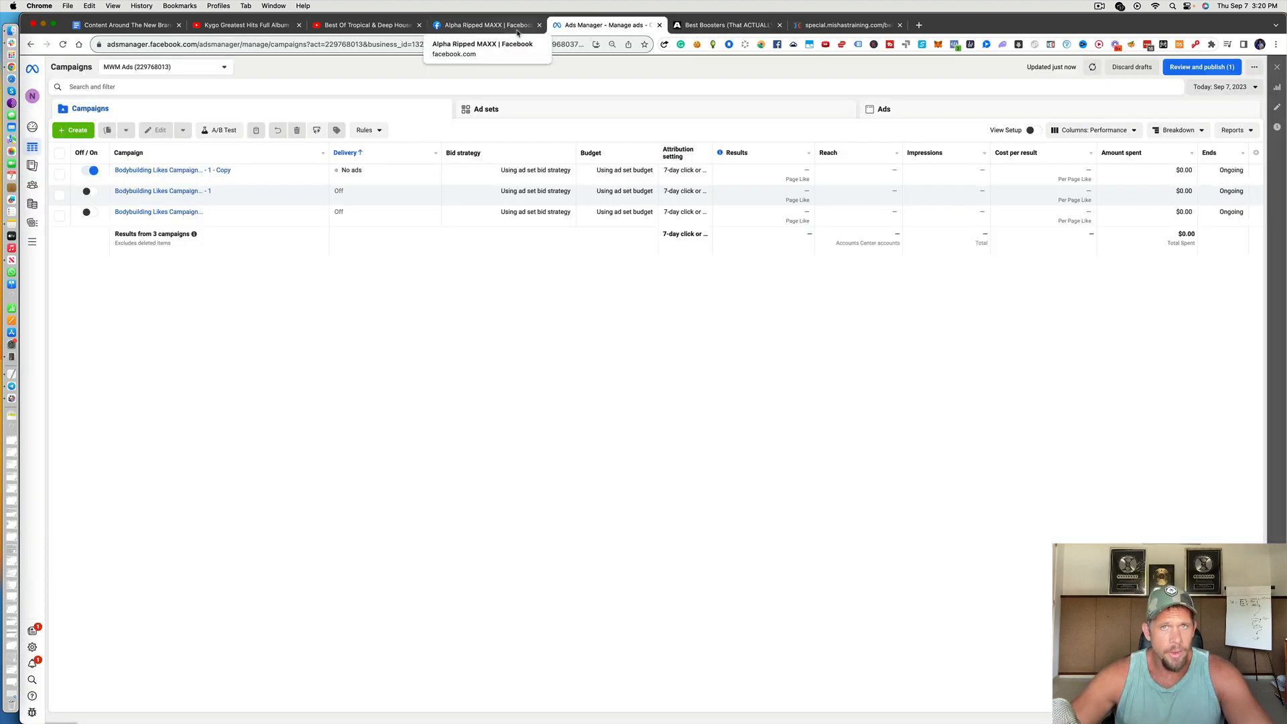